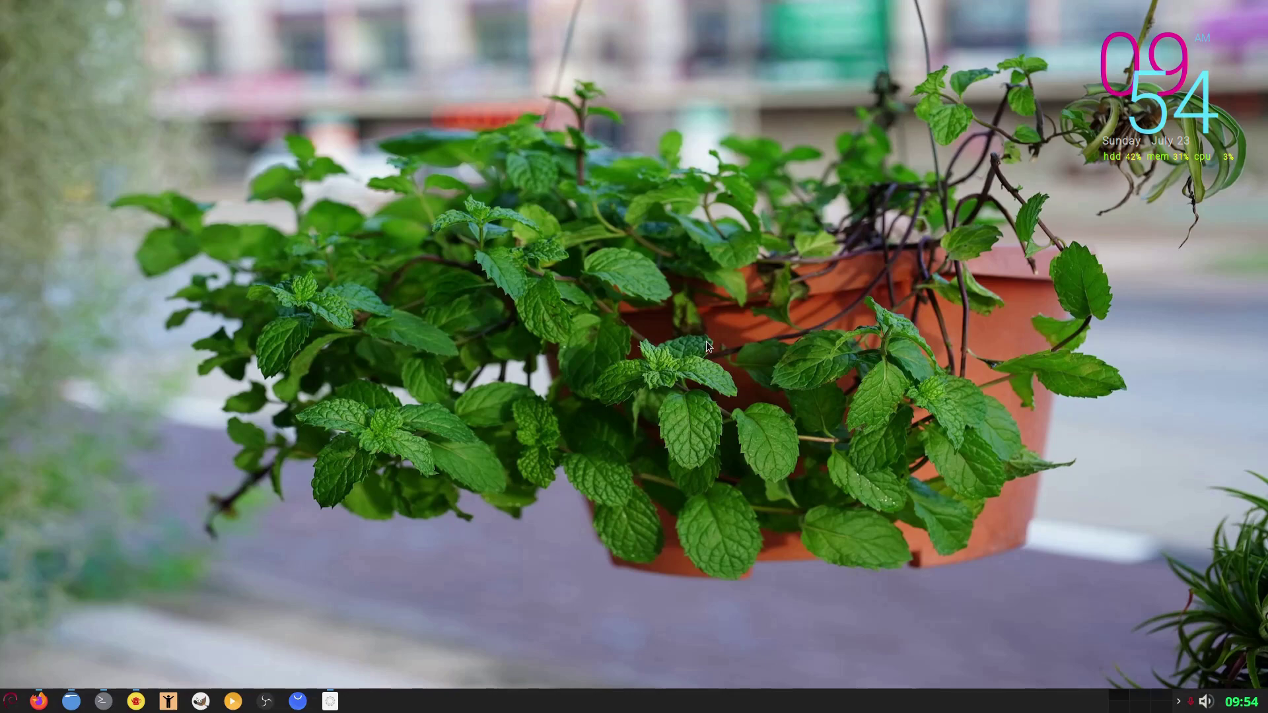
Step: View the system information in the terminal and the MX Linux Blog in Firefox, closing the blog tab
left_click(103, 702)
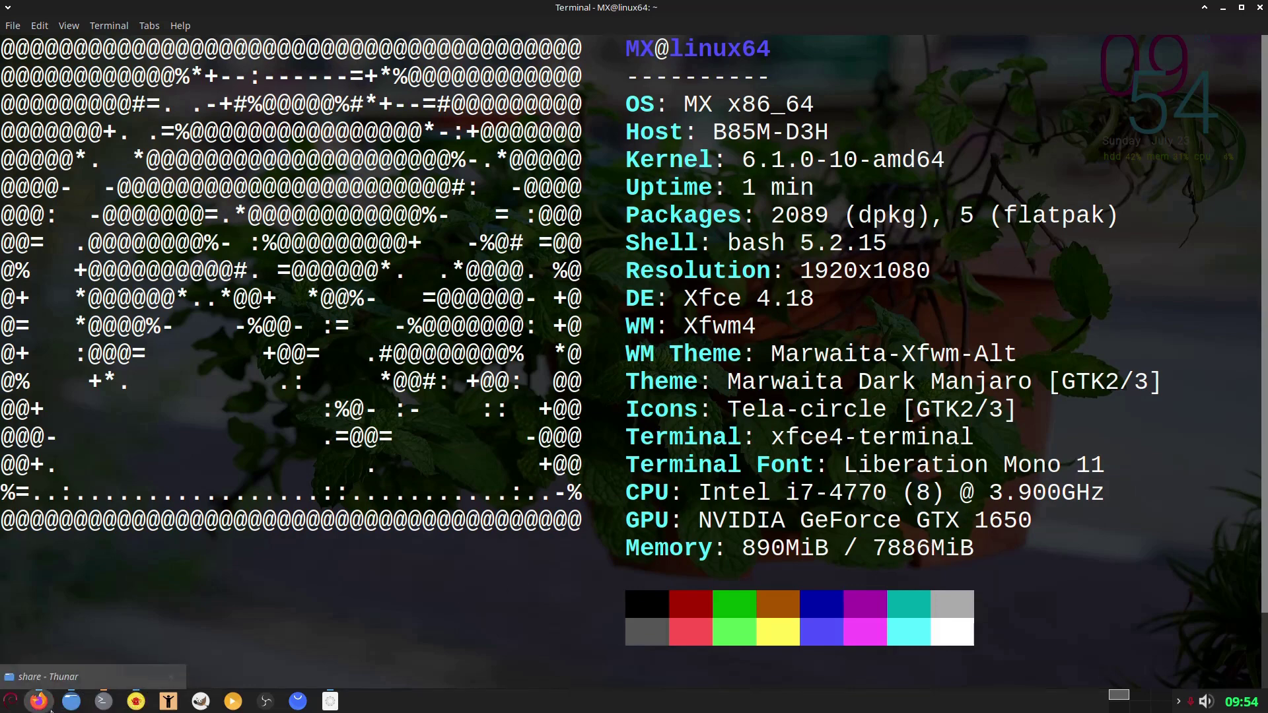
left_click(104, 702)
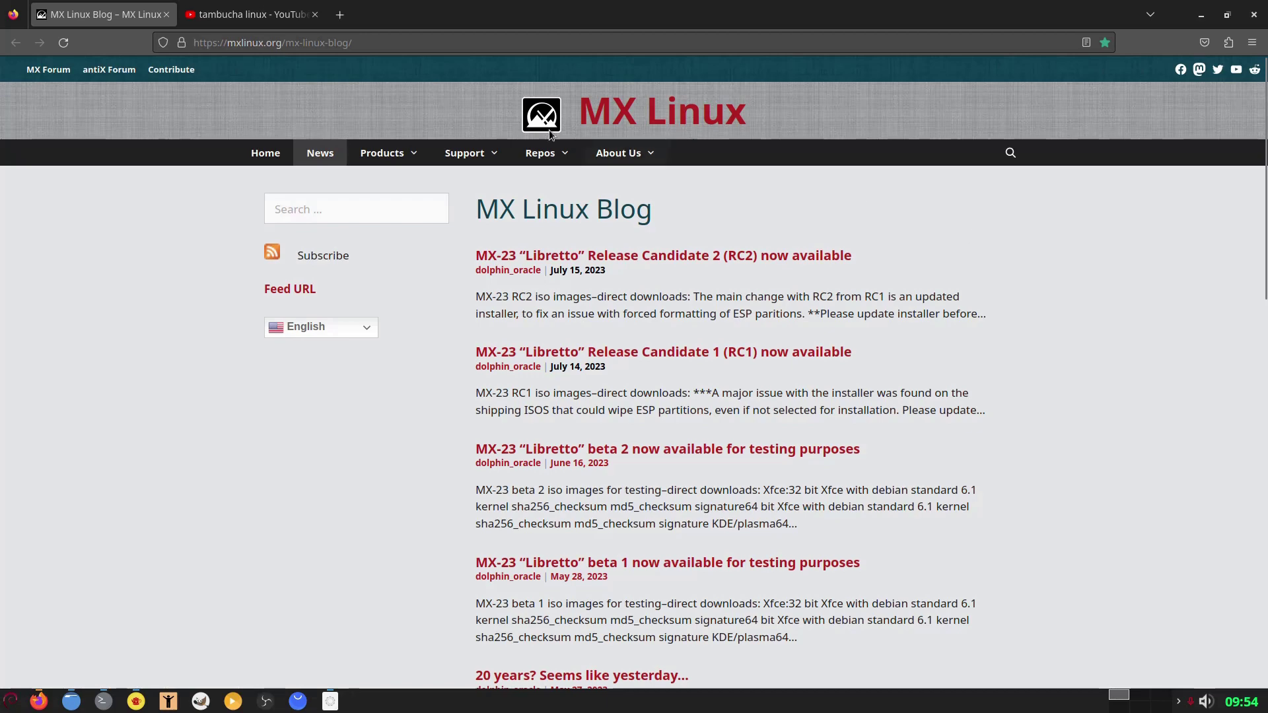
left_click(165, 14)
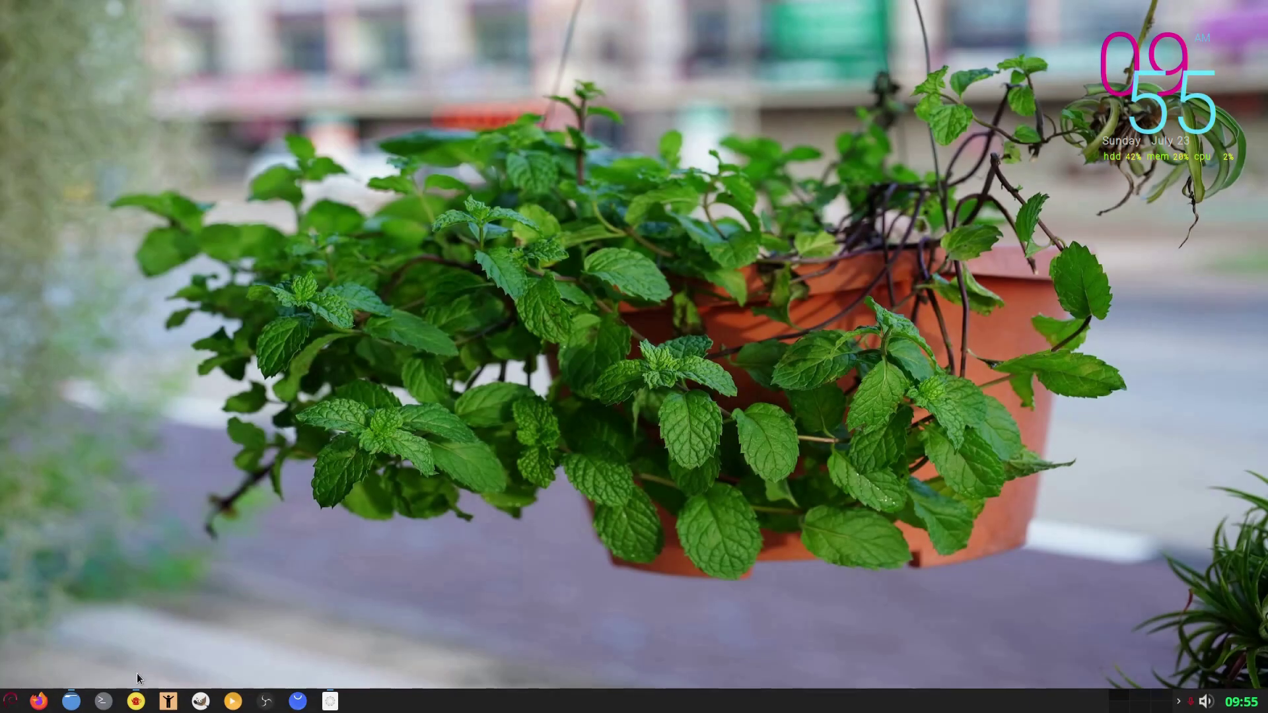
Step: Open .bash_history in Geany and highlight the removed-packages command, followed by the installed and Nvidia driver sections
left_click(138, 702)
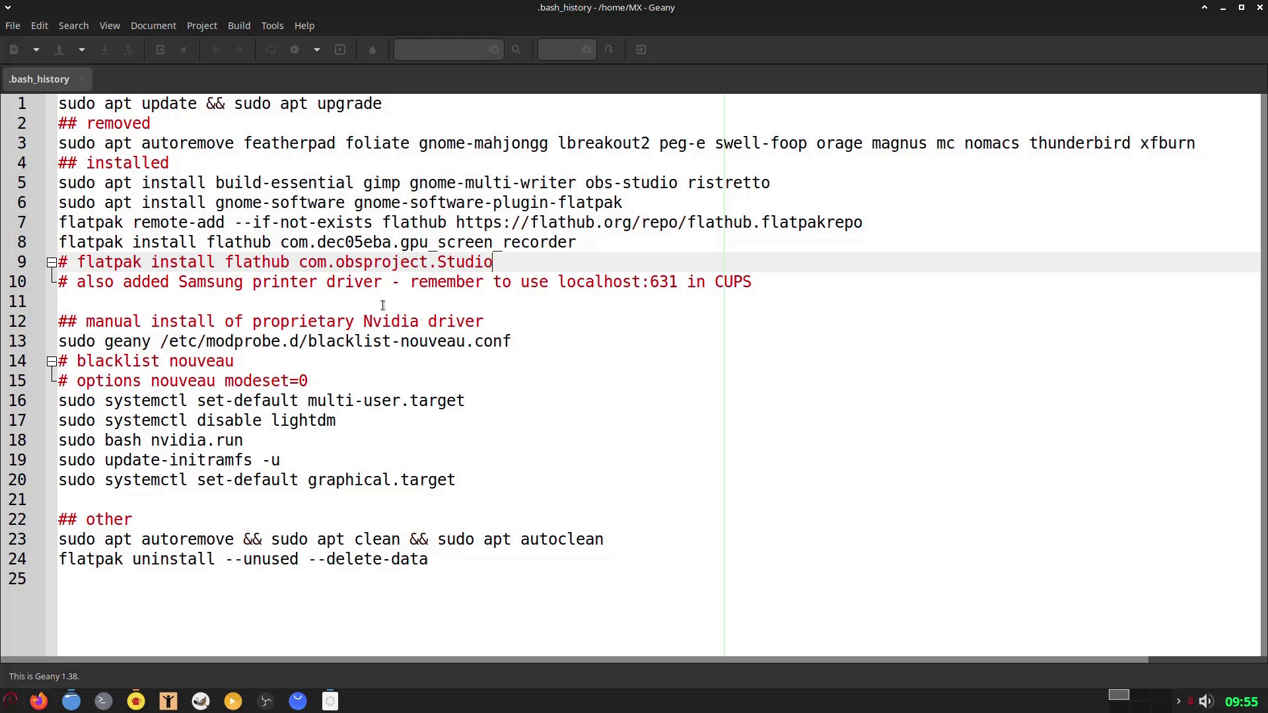
left_click(60, 128)
left_click_drag(60, 129, 1207, 143)
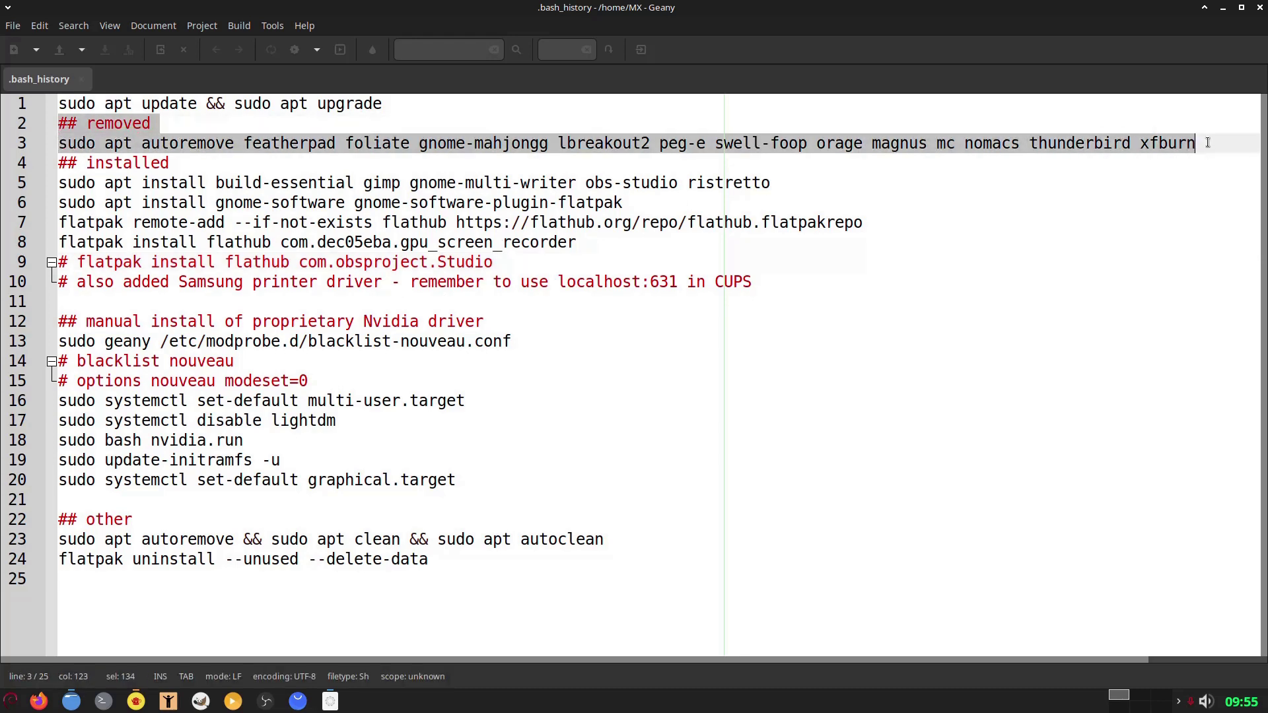
left_click(1099, 256)
left_click_drag(59, 163, 482, 485)
left_click(630, 395)
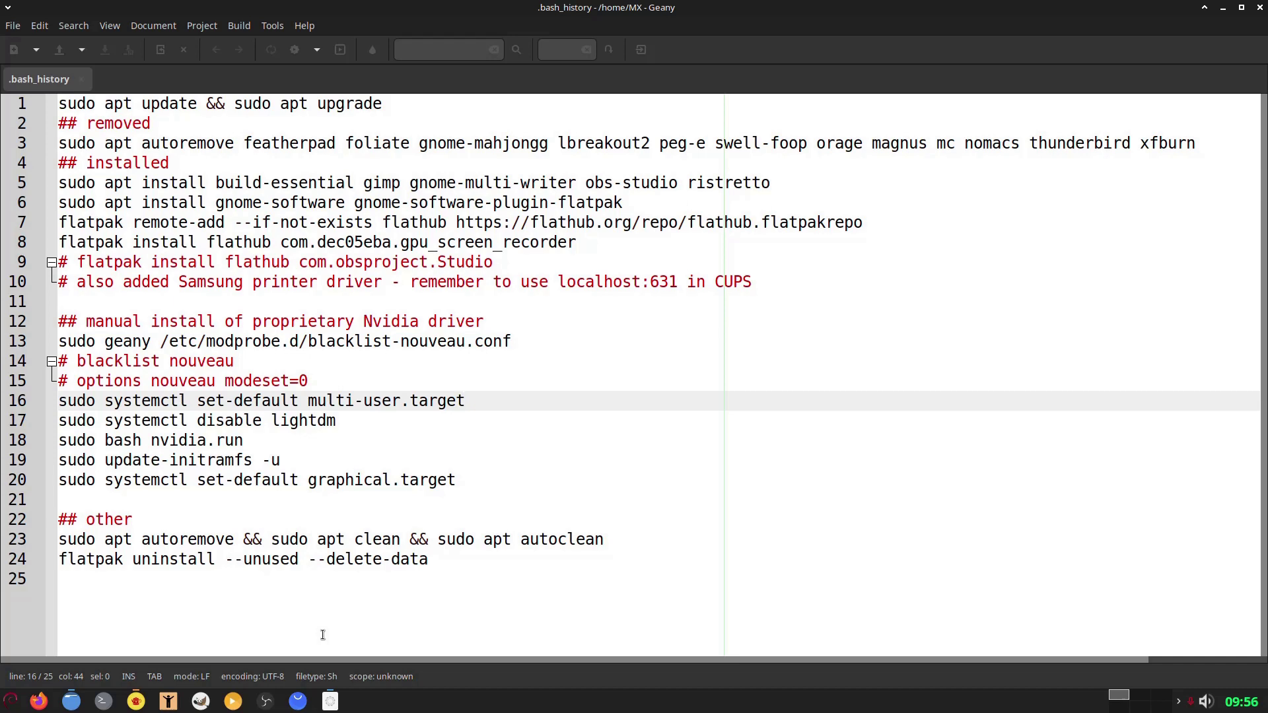
Step: Highlight the apt cleanup and flatpak uninstall commands under "## other" and close the text editor
left_click(278, 640)
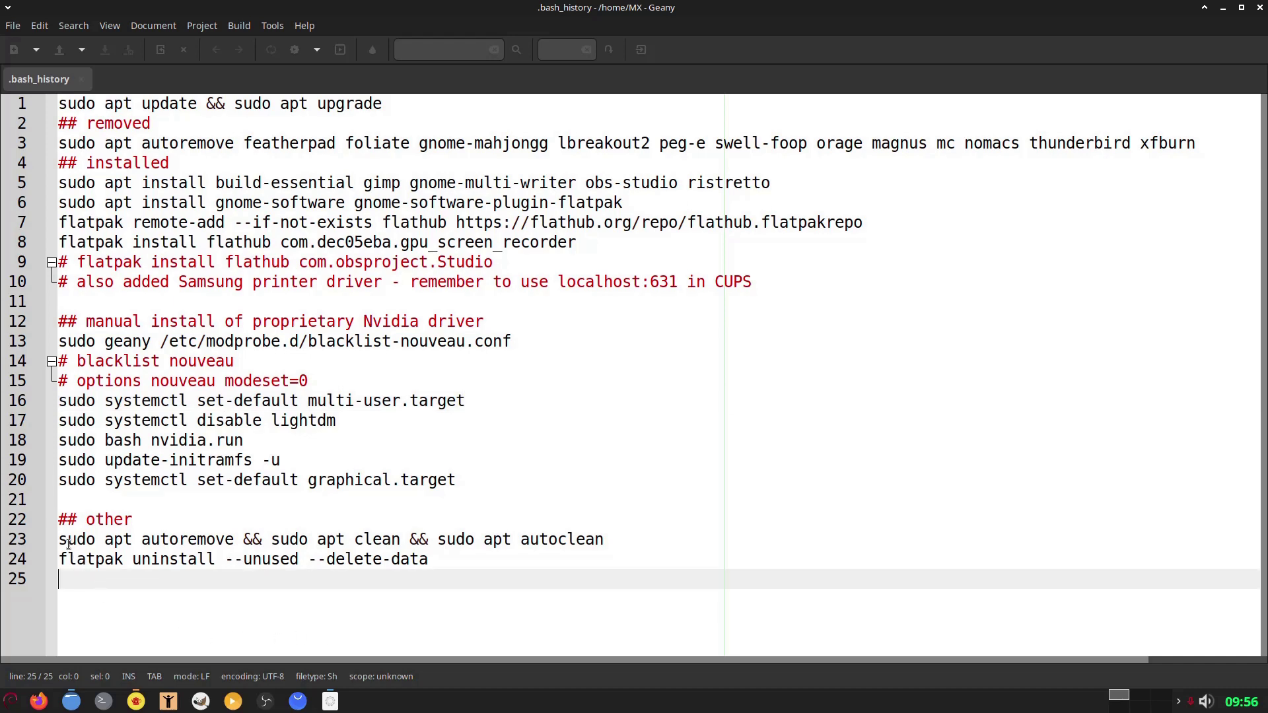
left_click_drag(58, 538, 441, 565)
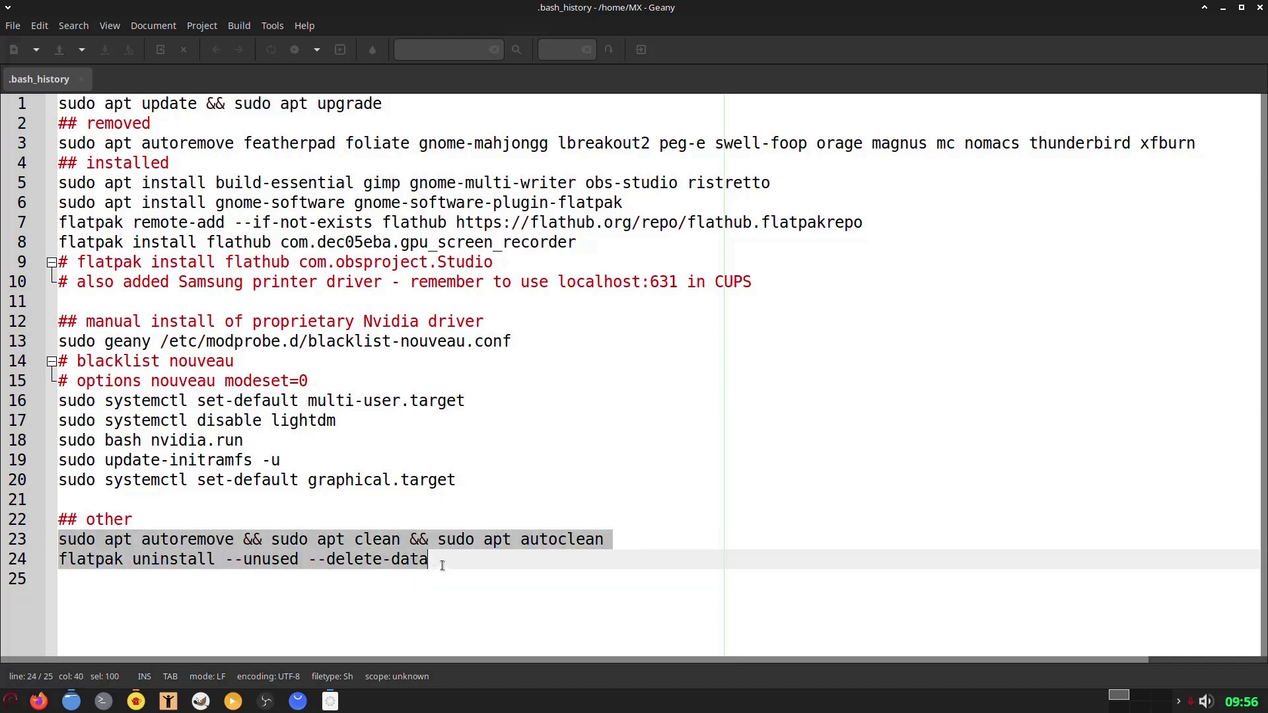
left_click(366, 606)
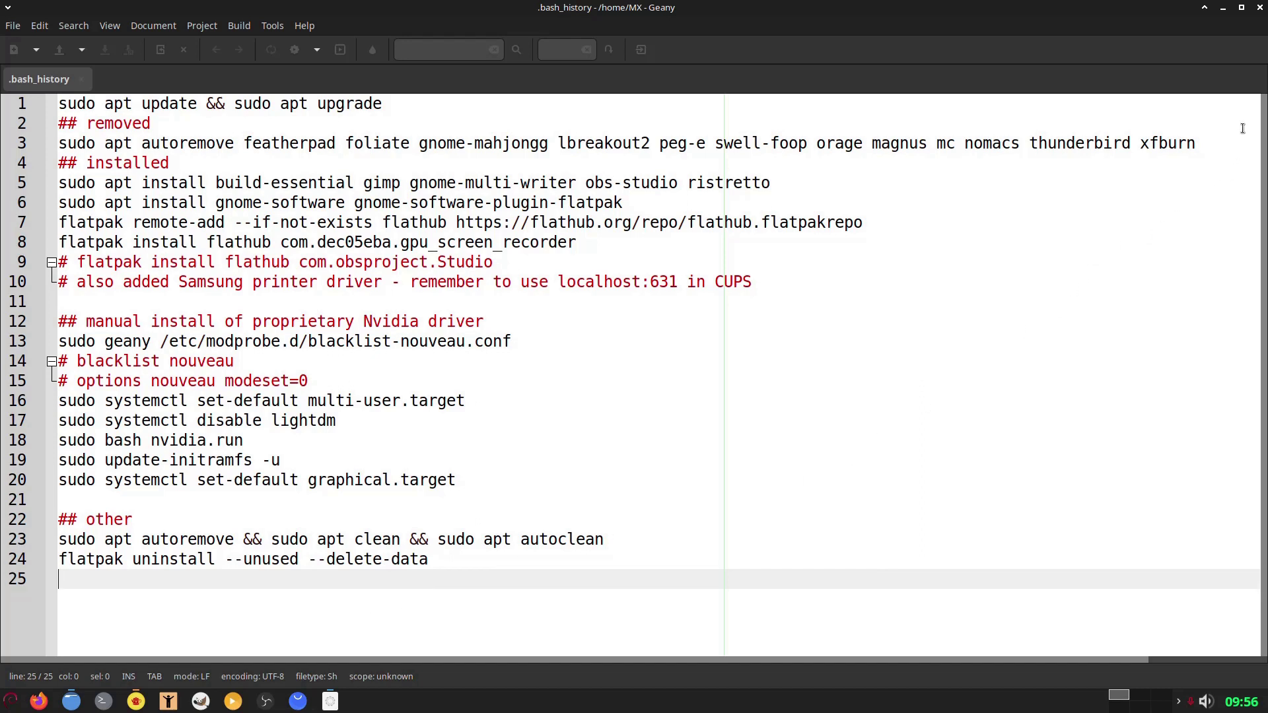
left_click(1259, 8)
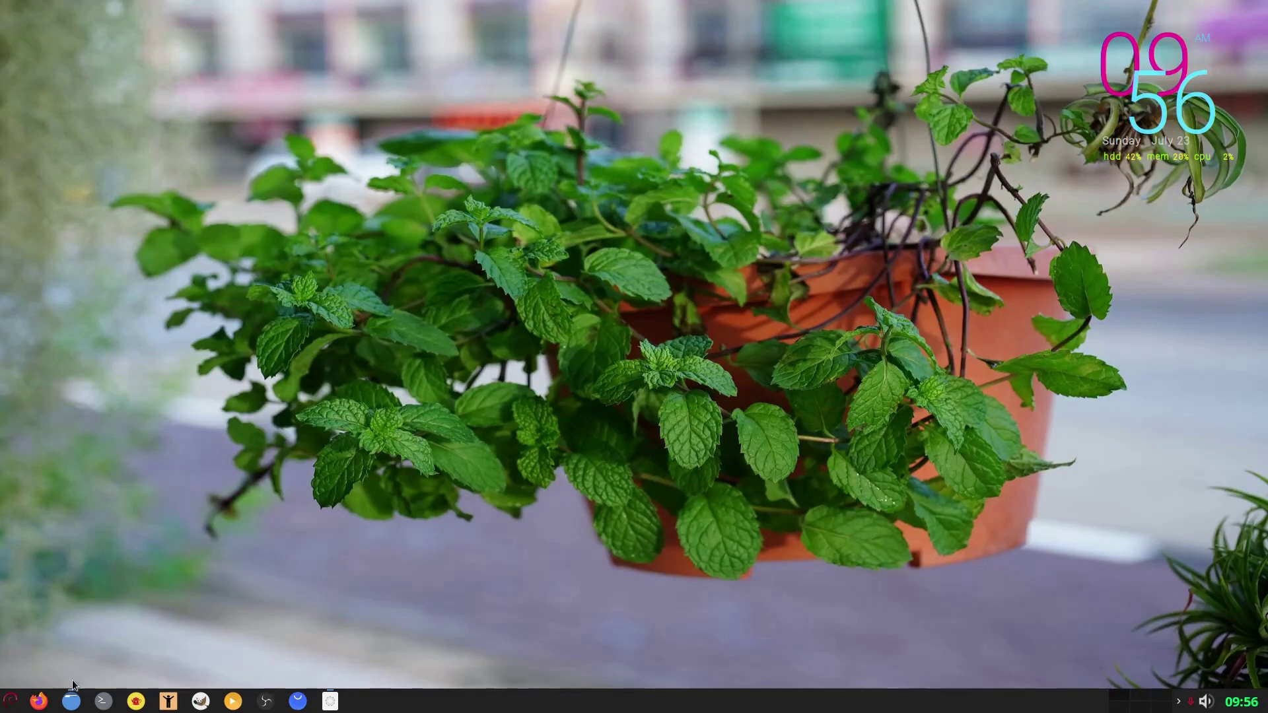
Step: Bring up the root file manager at /usr/share and open a second file manager window on the home folder
left_click(71, 701)
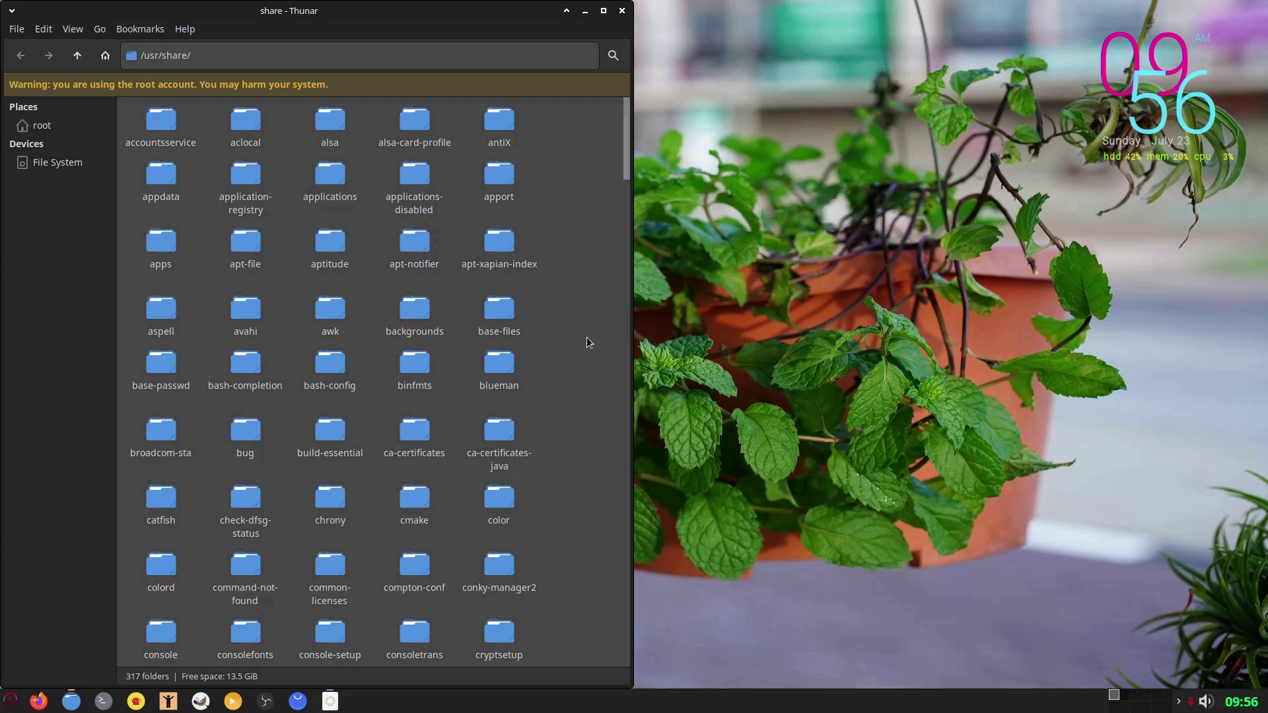
left_click(230, 395)
left_click(584, 257)
left_click(73, 700)
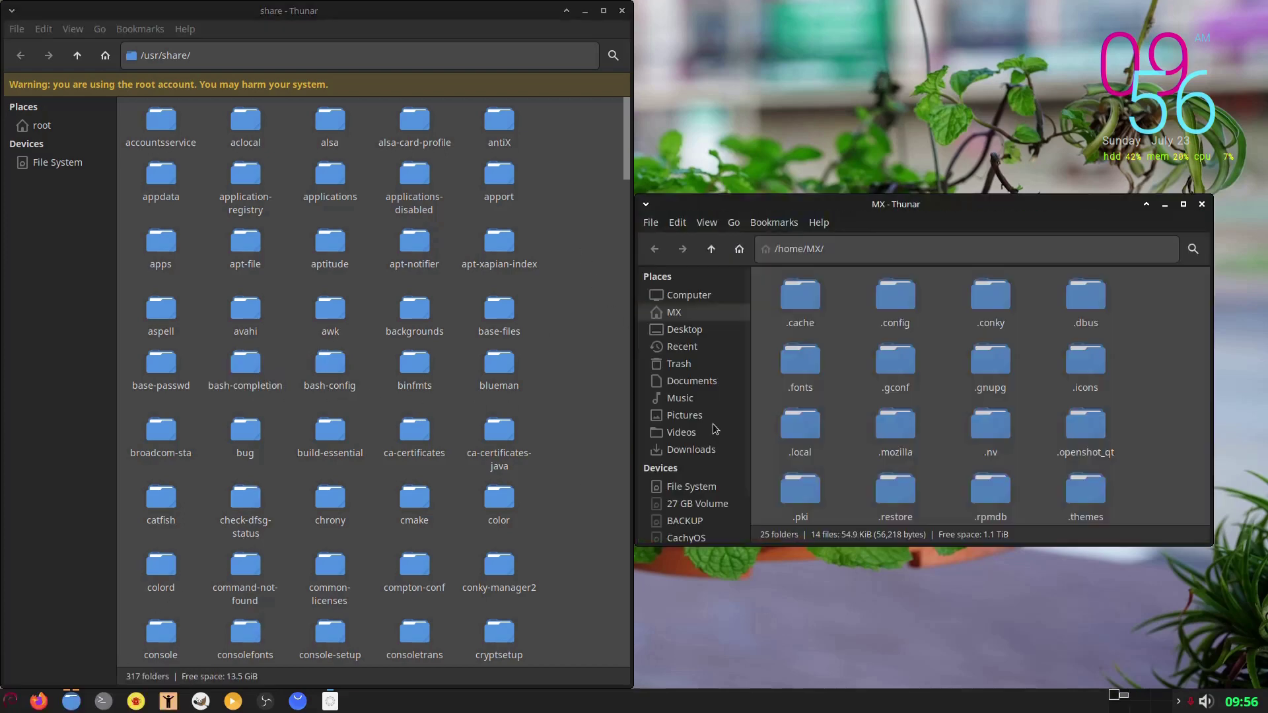
Step: Compare the home .icons folder with /usr/share/icons in the root window, selecting Tela-circle in both
left_click(1092, 374)
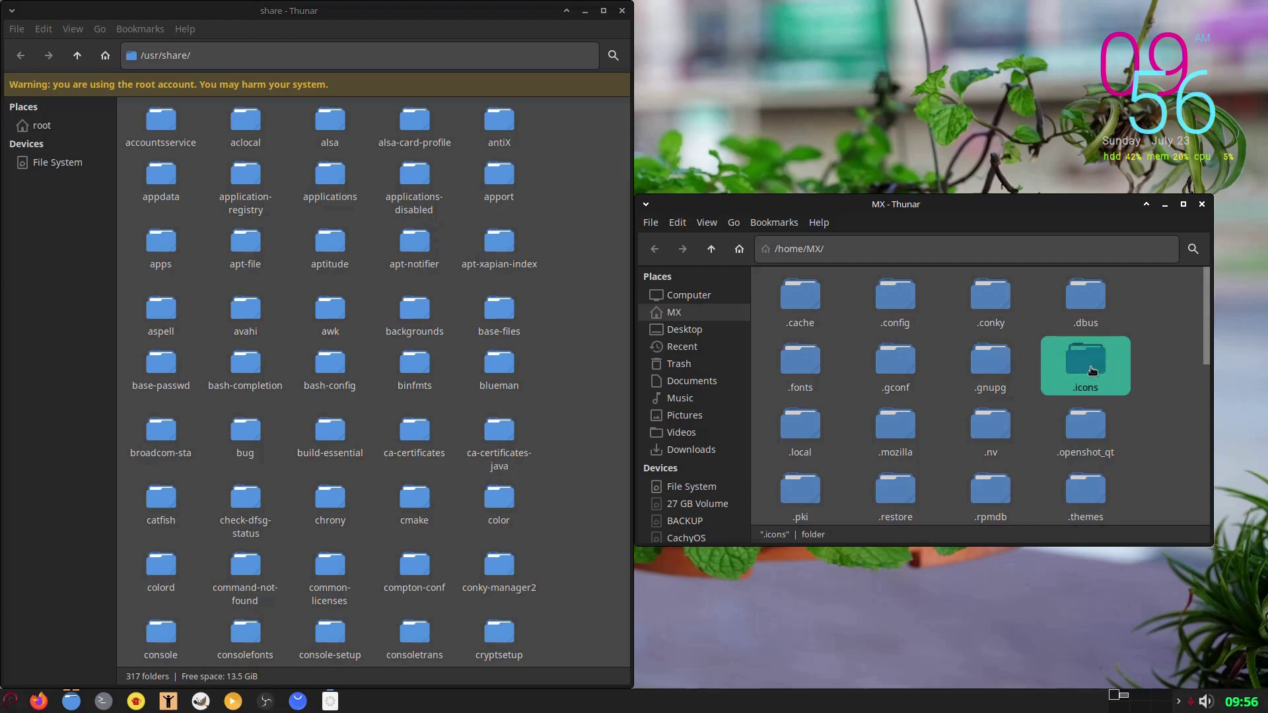
double_click(1091, 370)
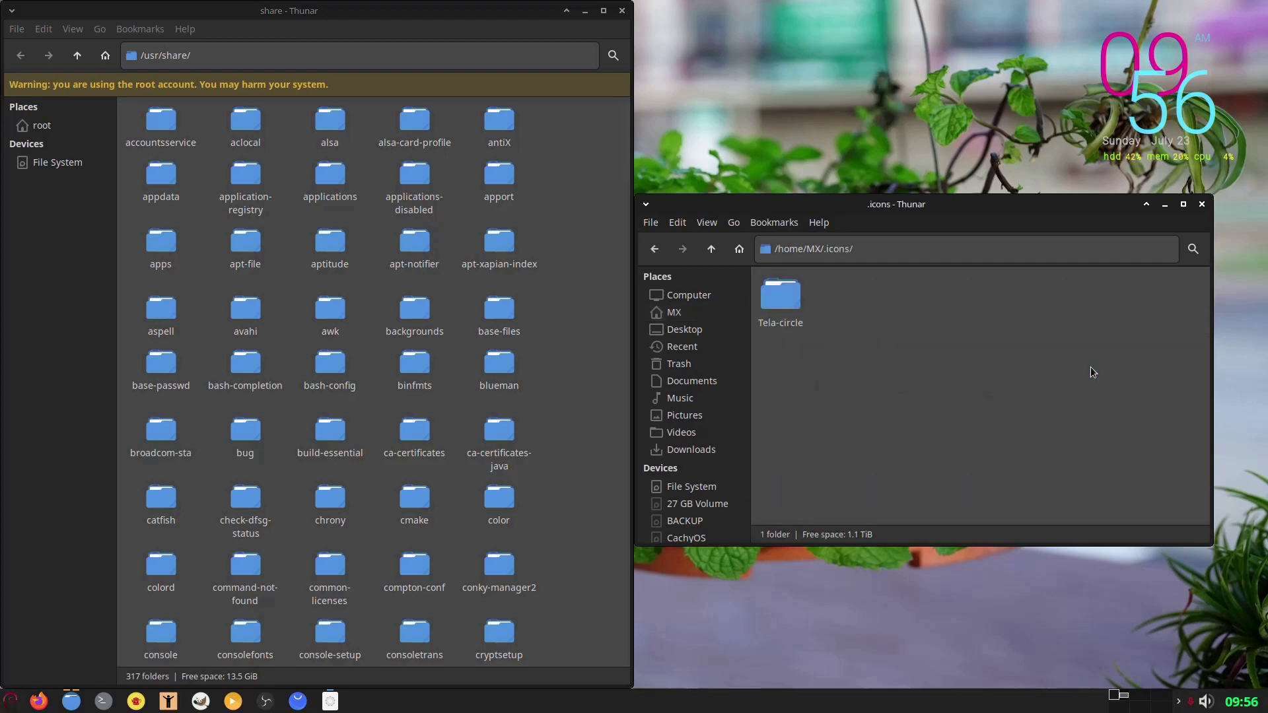
left_click(778, 312)
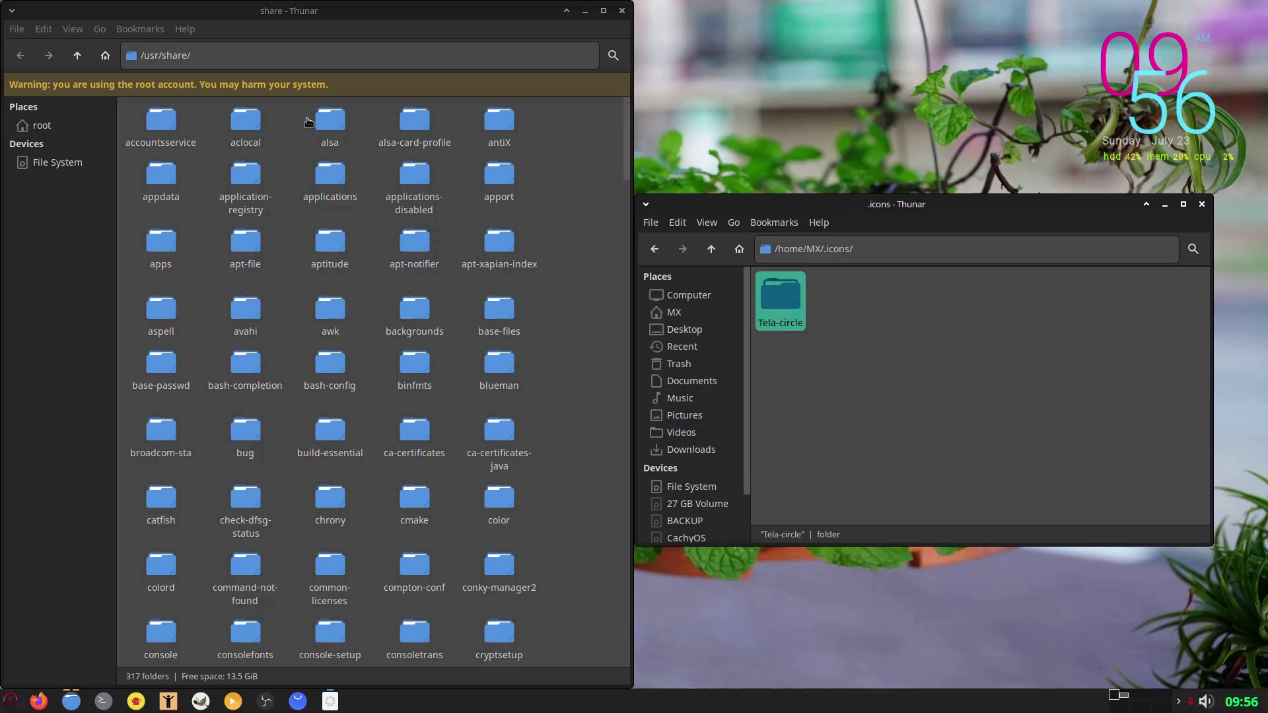
left_click(237, 55)
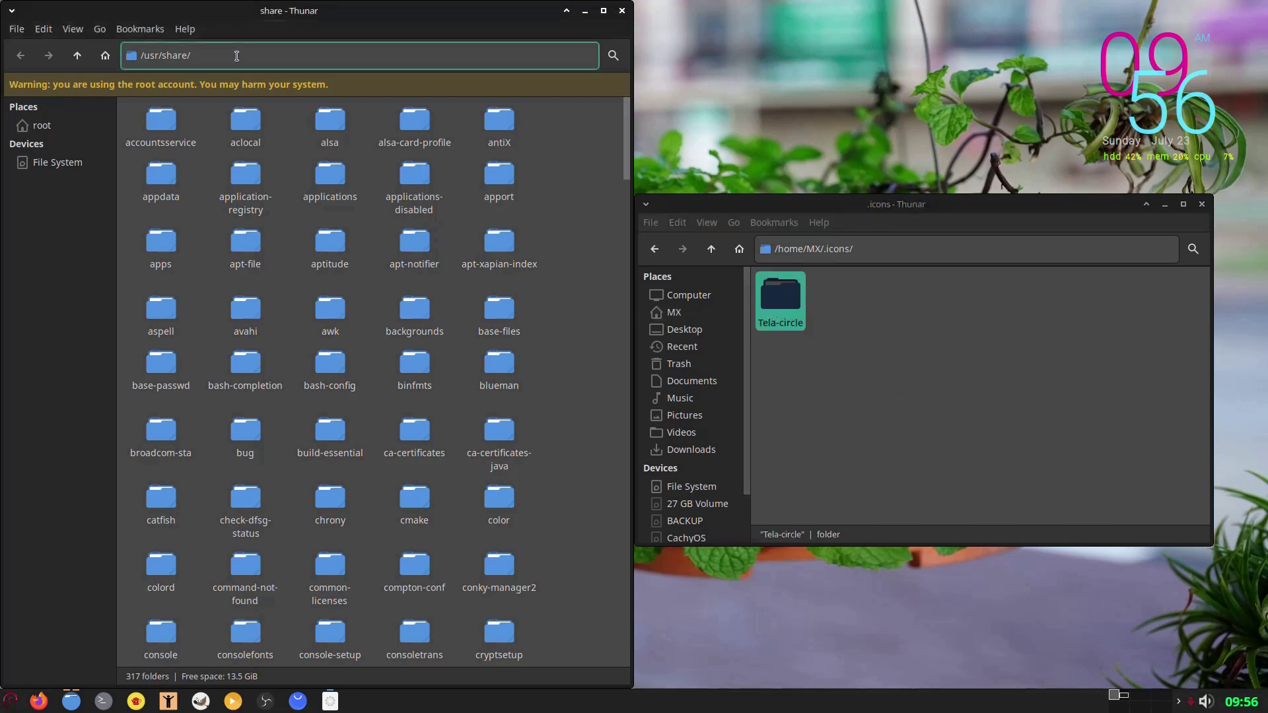
type("icons/")
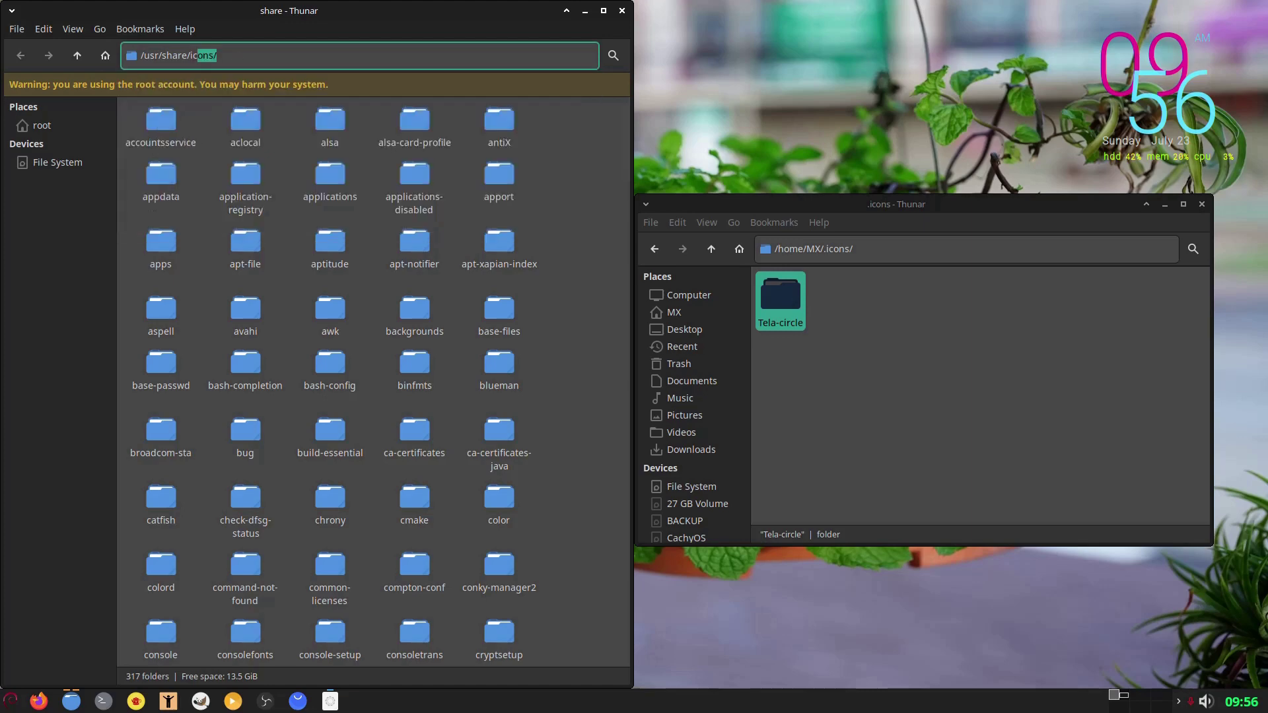
key("Return")
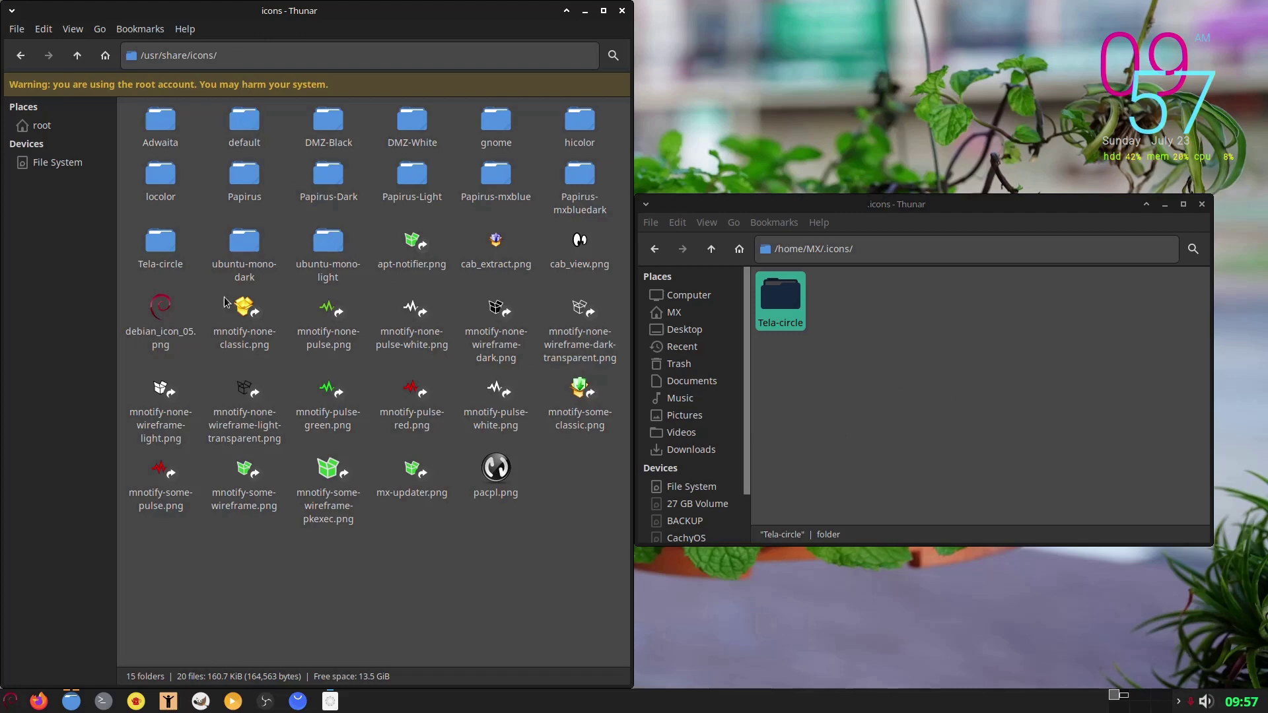
left_click(167, 262)
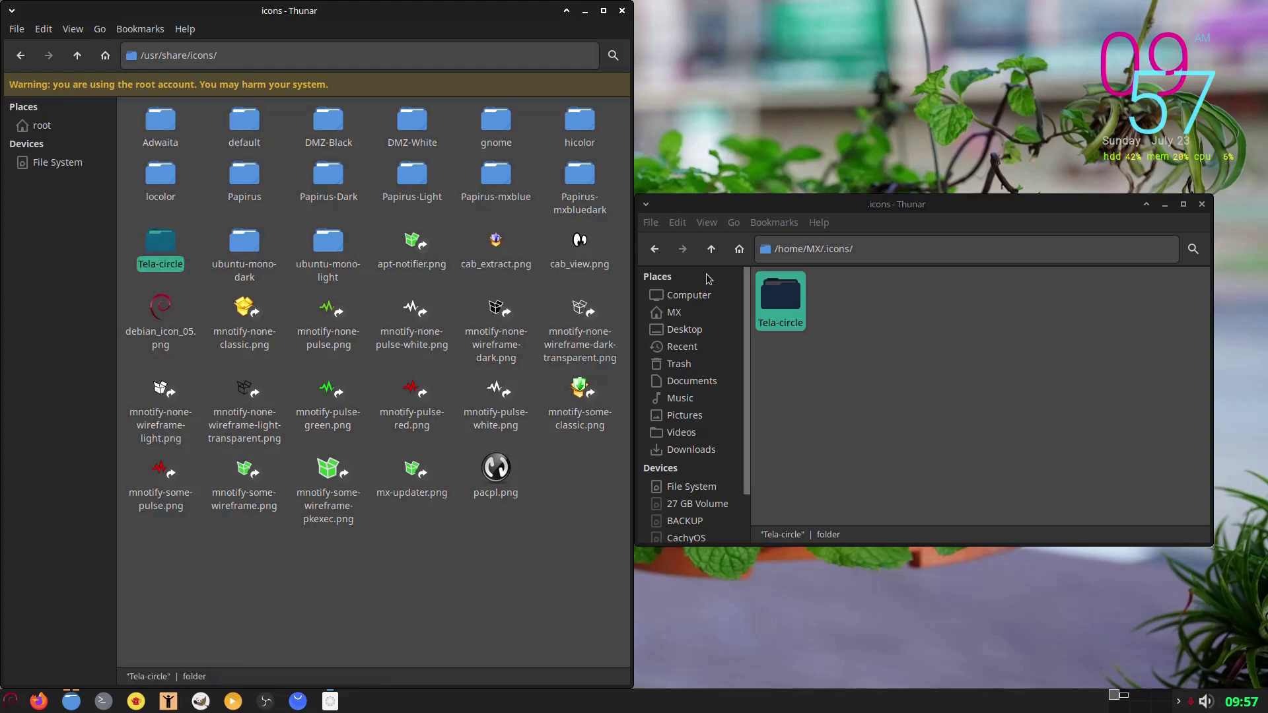
Step: Compare the Marwaita themes in the home .themes folder with /usr/share/themes in the root window
left_click(712, 249)
scroll(1162, 456, "down", 3)
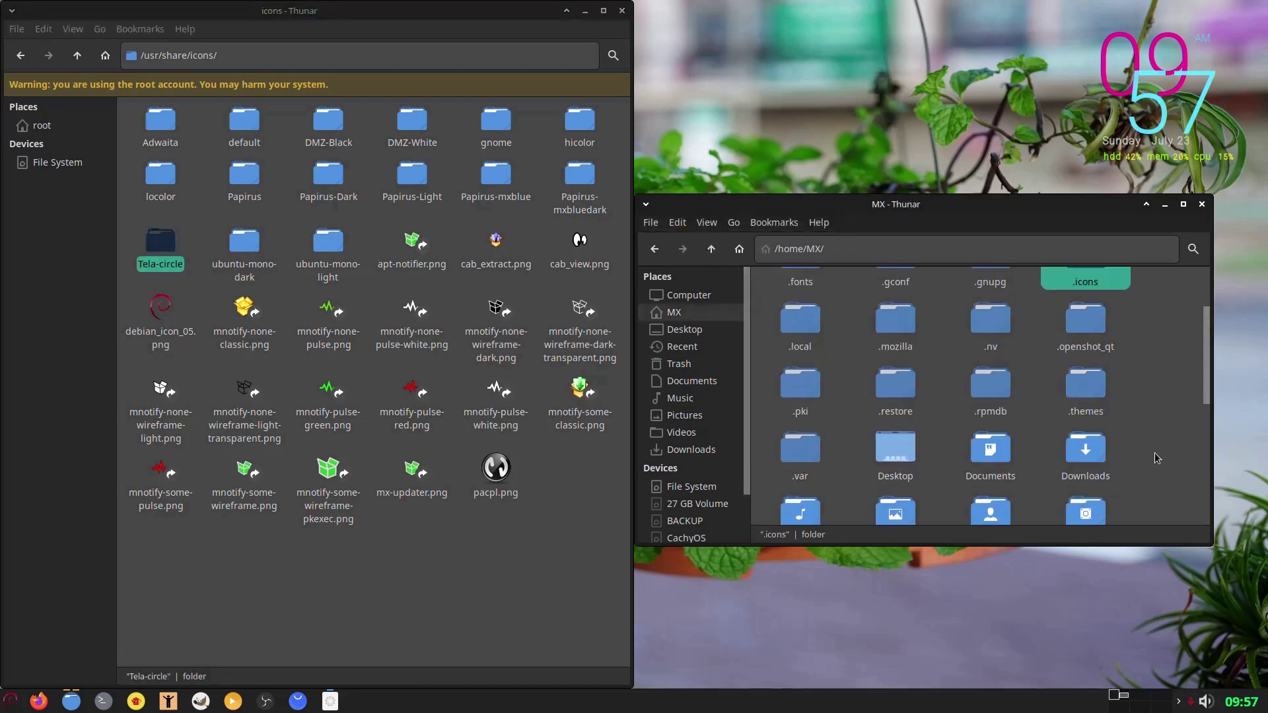
double_click(1100, 398)
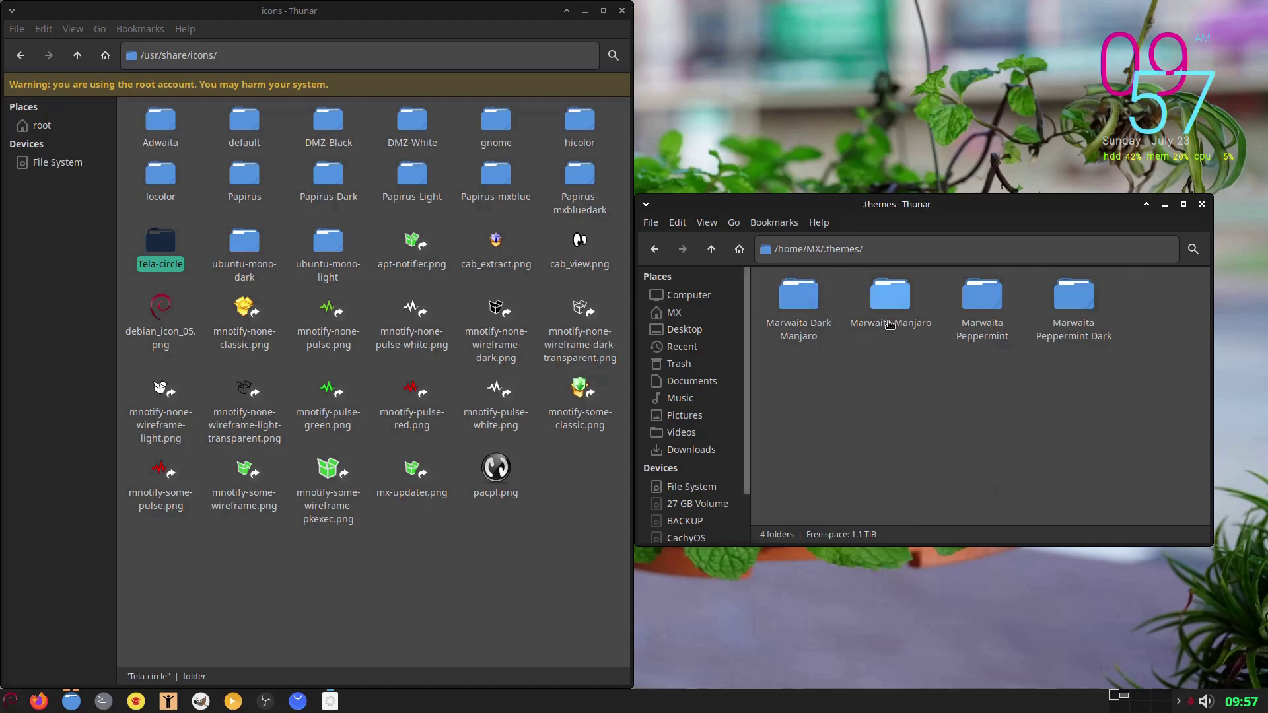
left_click(1059, 318)
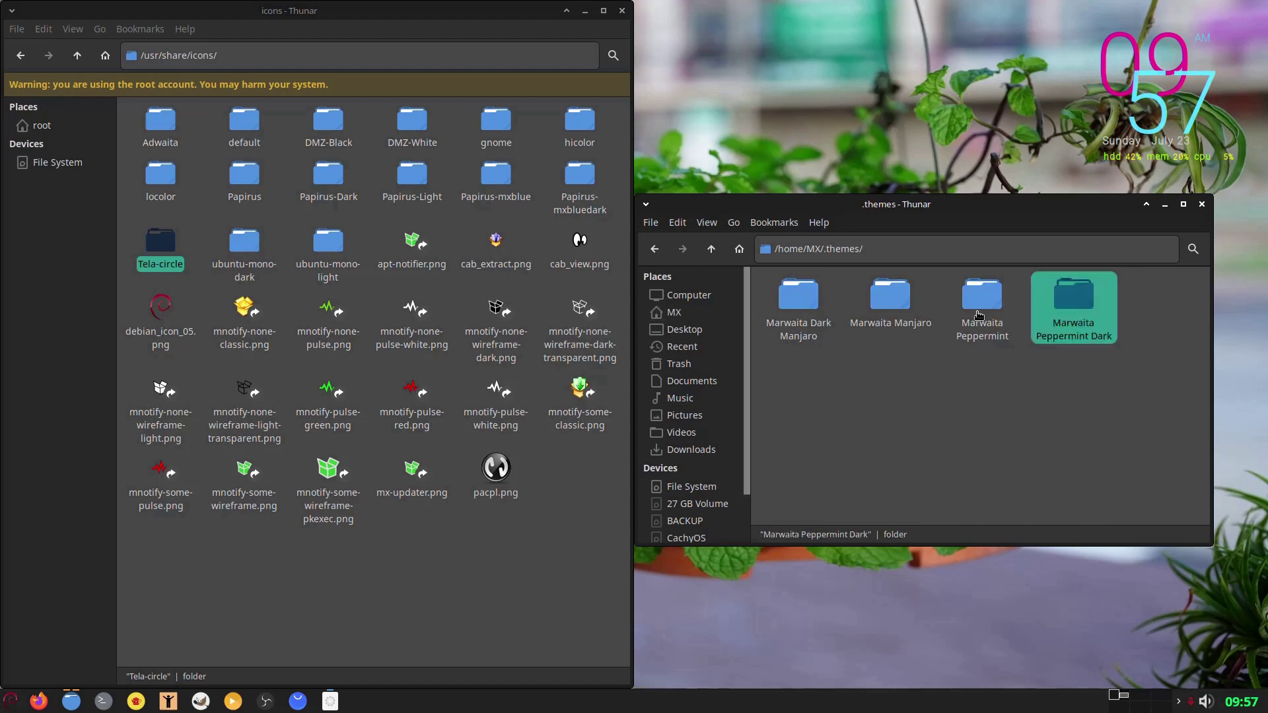
left_click(251, 64)
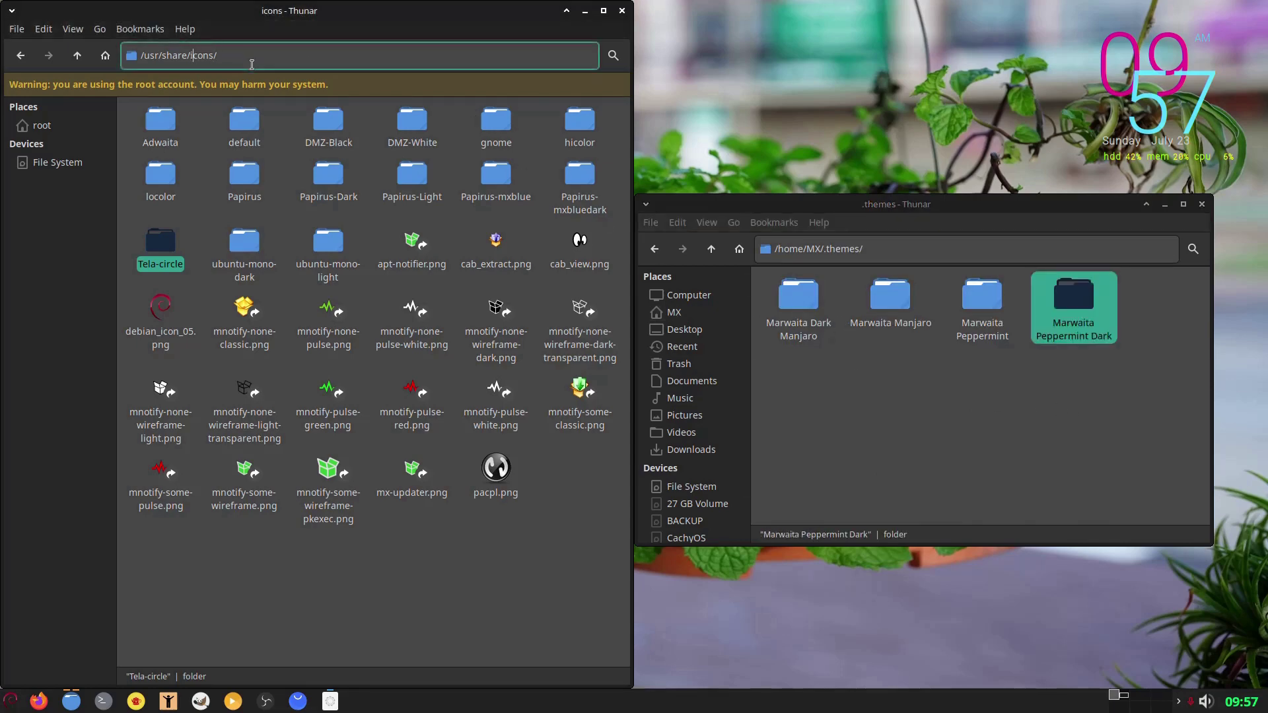
key("shift+End")
type("themes")
key("Return")
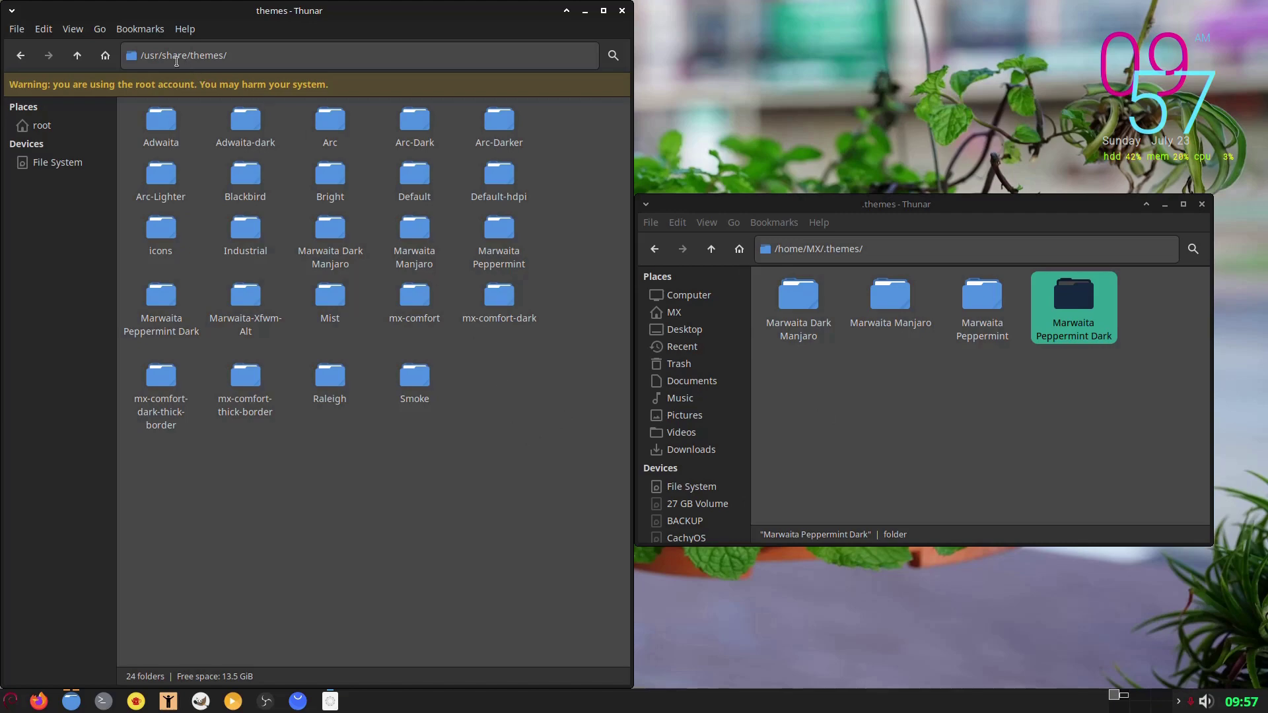
Step: View /usr/share/backgrounds in the root window and return the other window to the home folder
left_click_drag(189, 58, 255, 58)
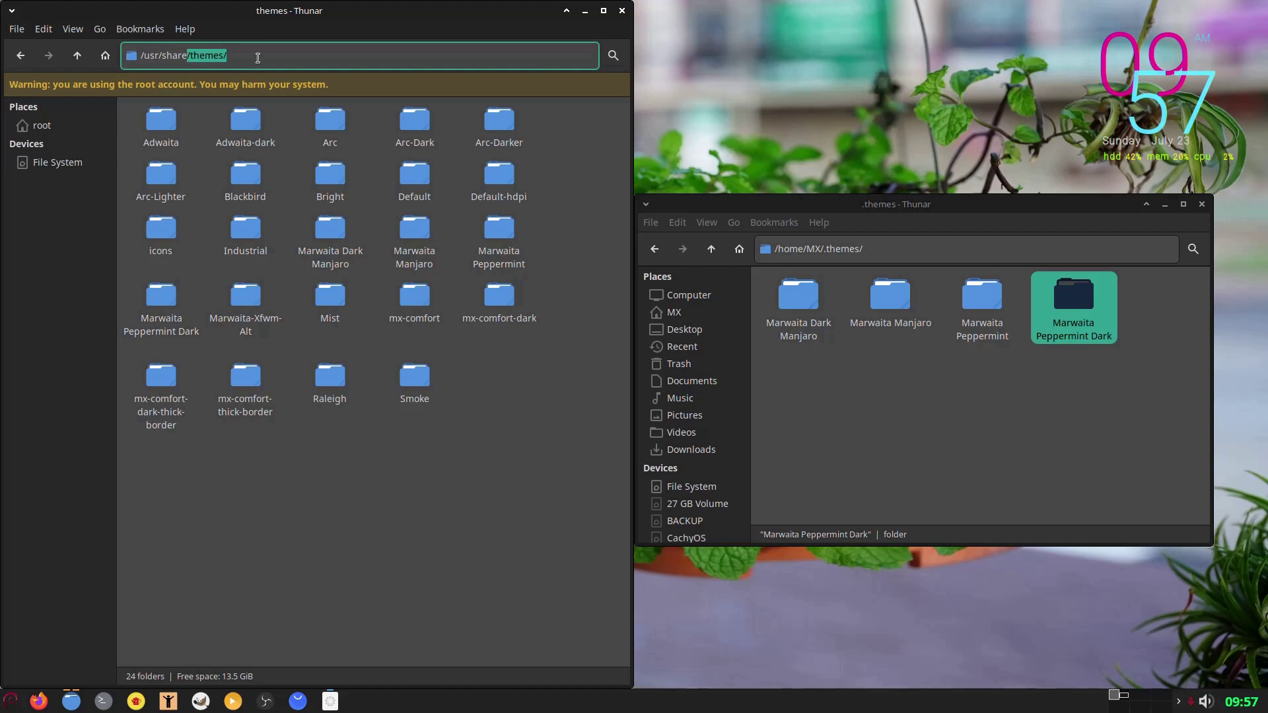
type("/backgrounds/")
key("Return")
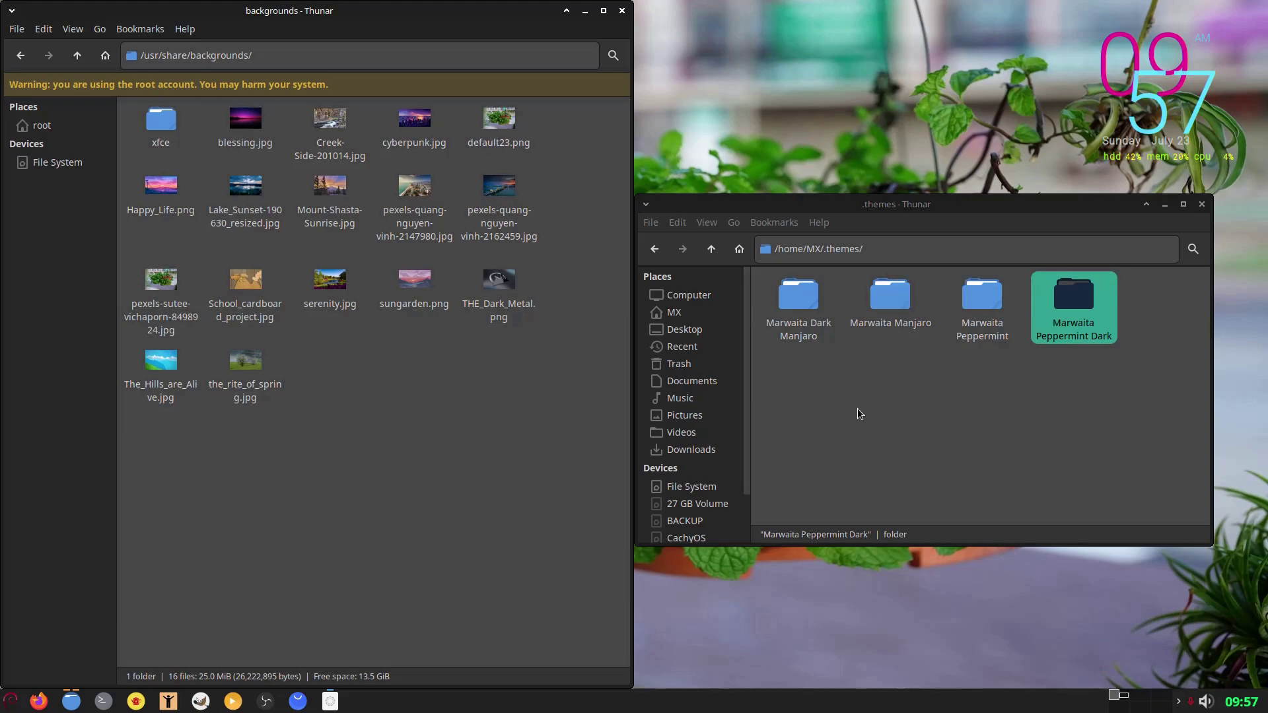
left_click(710, 255)
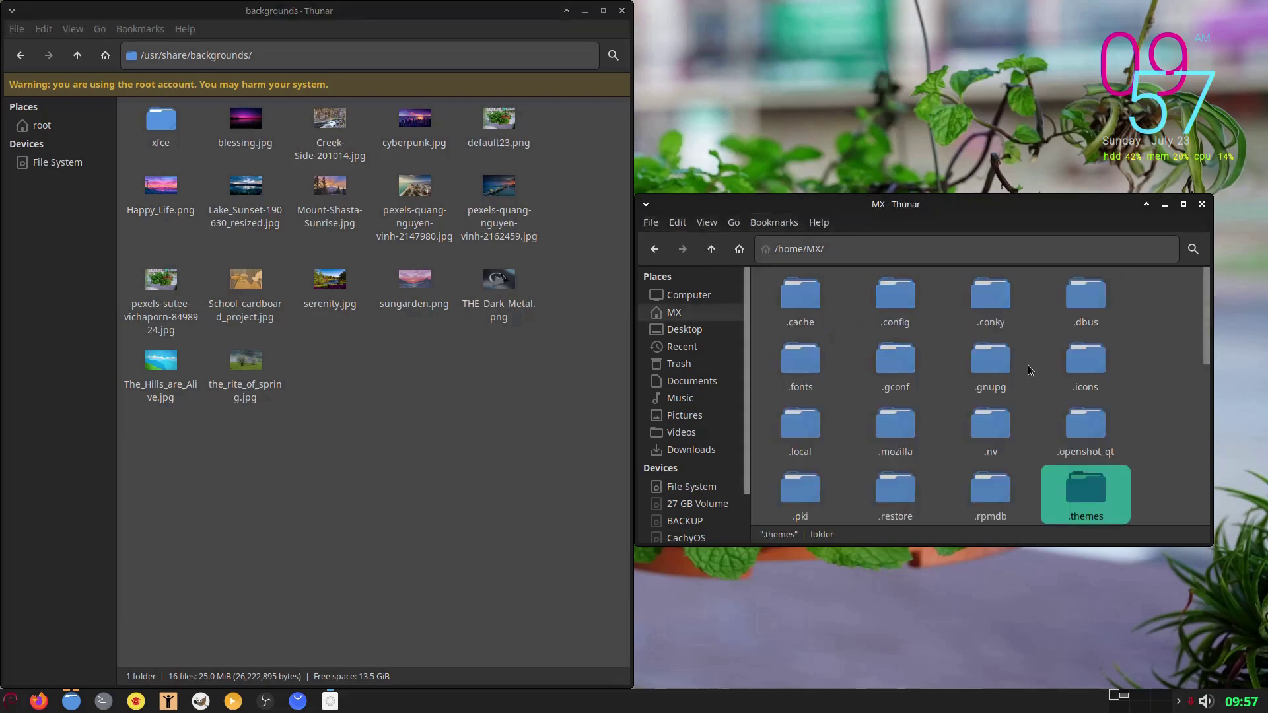
left_click(1167, 406)
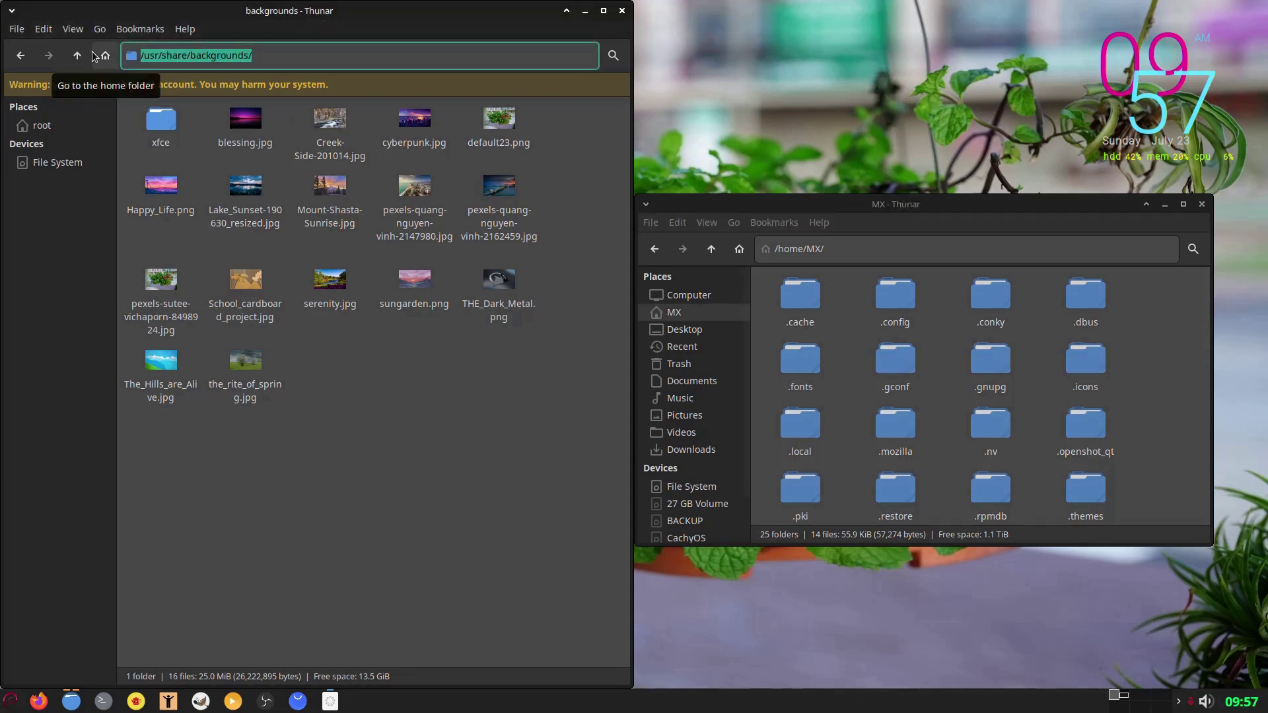
Step: Go to /etc/skel in the root file manager and show its hidden files
type("/etc/c")
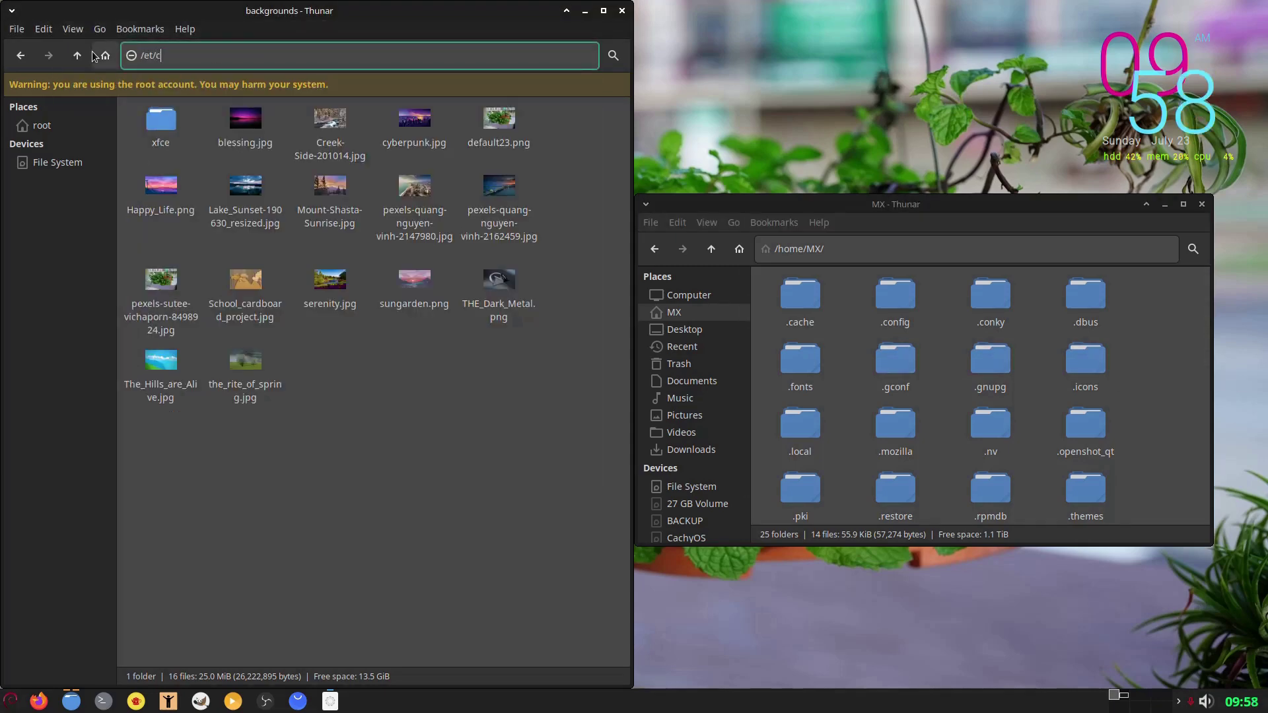
key("BackSpace")
key("BackSpace")
type("c/sl")
key("BackSpace")
type("ke")
key("Return")
key("ctrl+h")
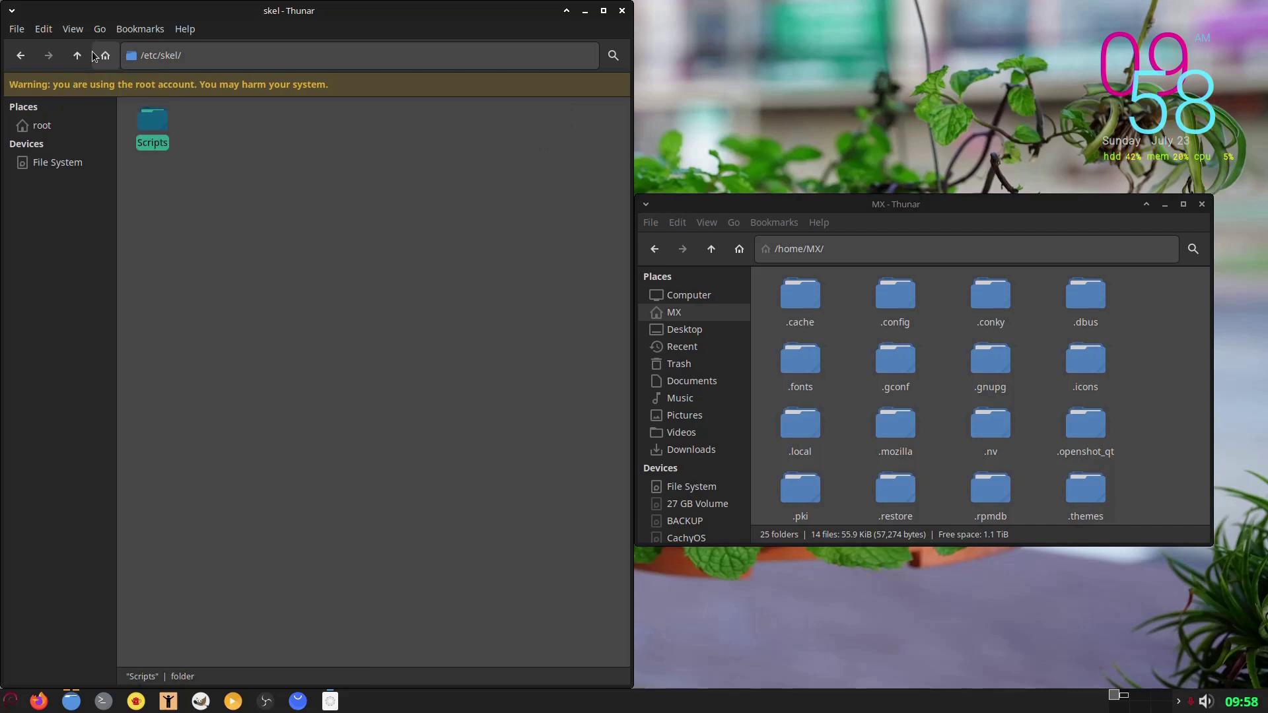
key("ctrl+h")
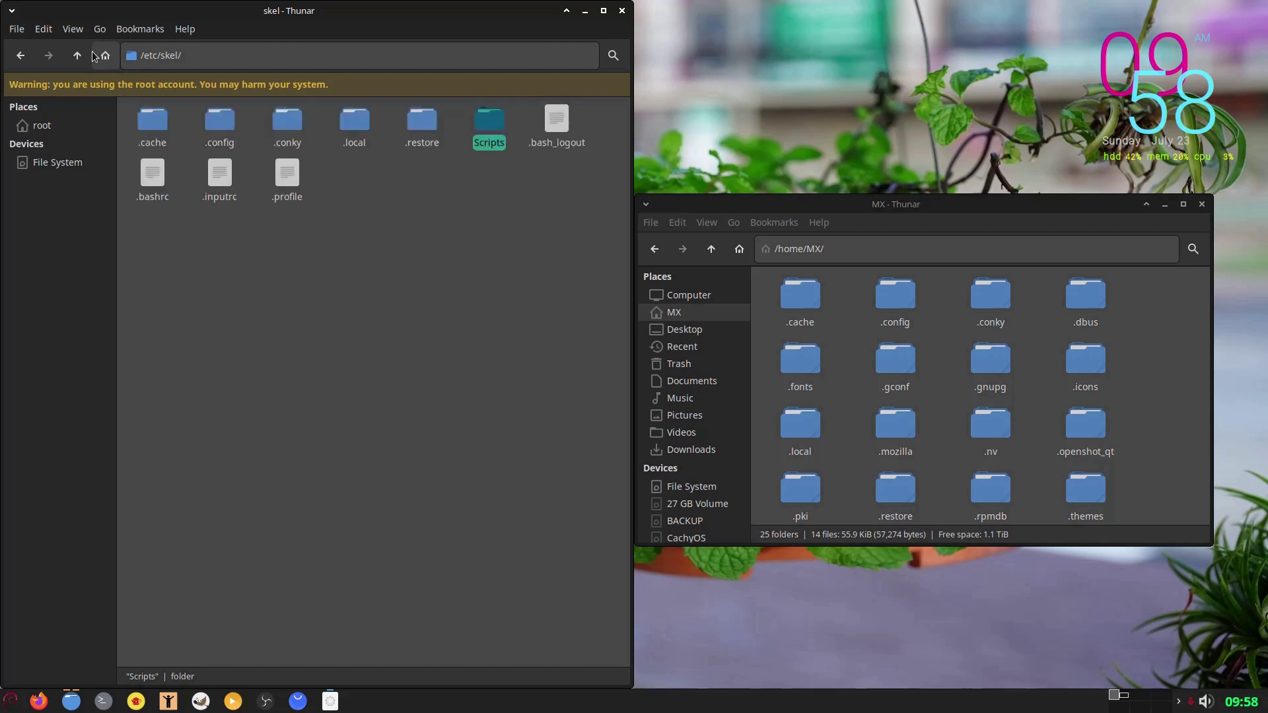
left_click(418, 279)
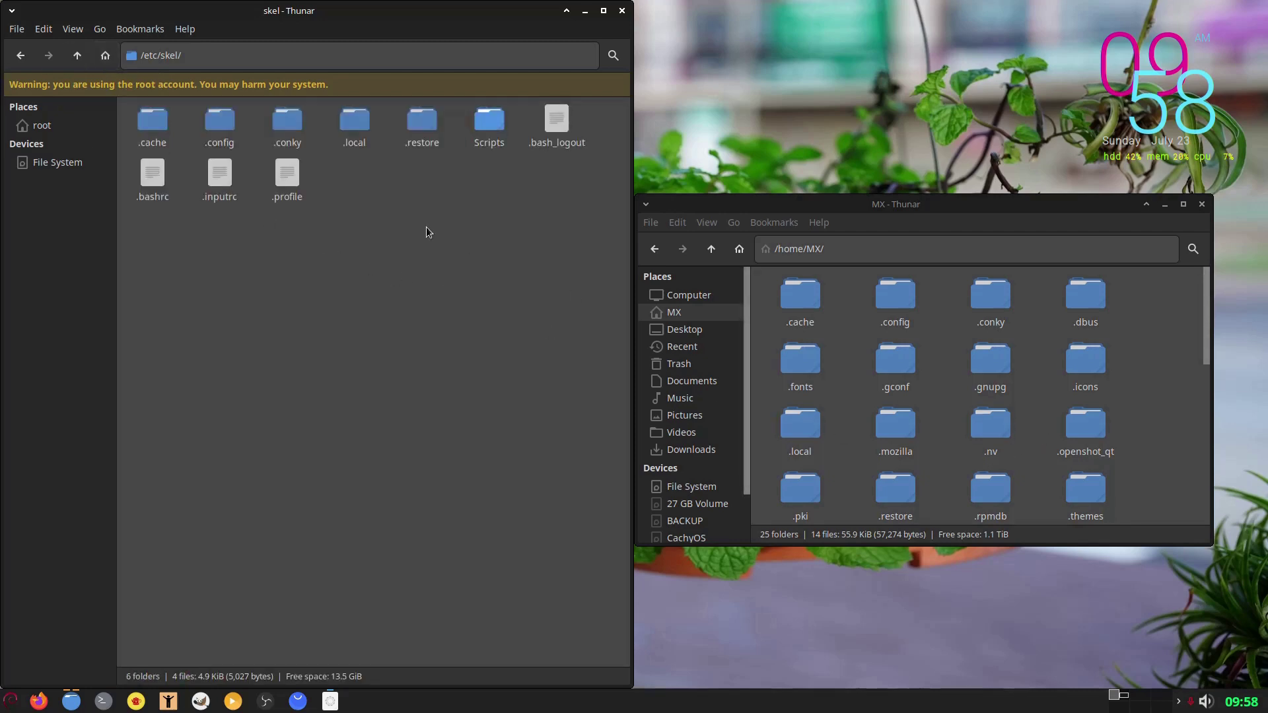
Step: Permanently delete the xfce4 folder from /etc/skel/.config
double_click(220, 122)
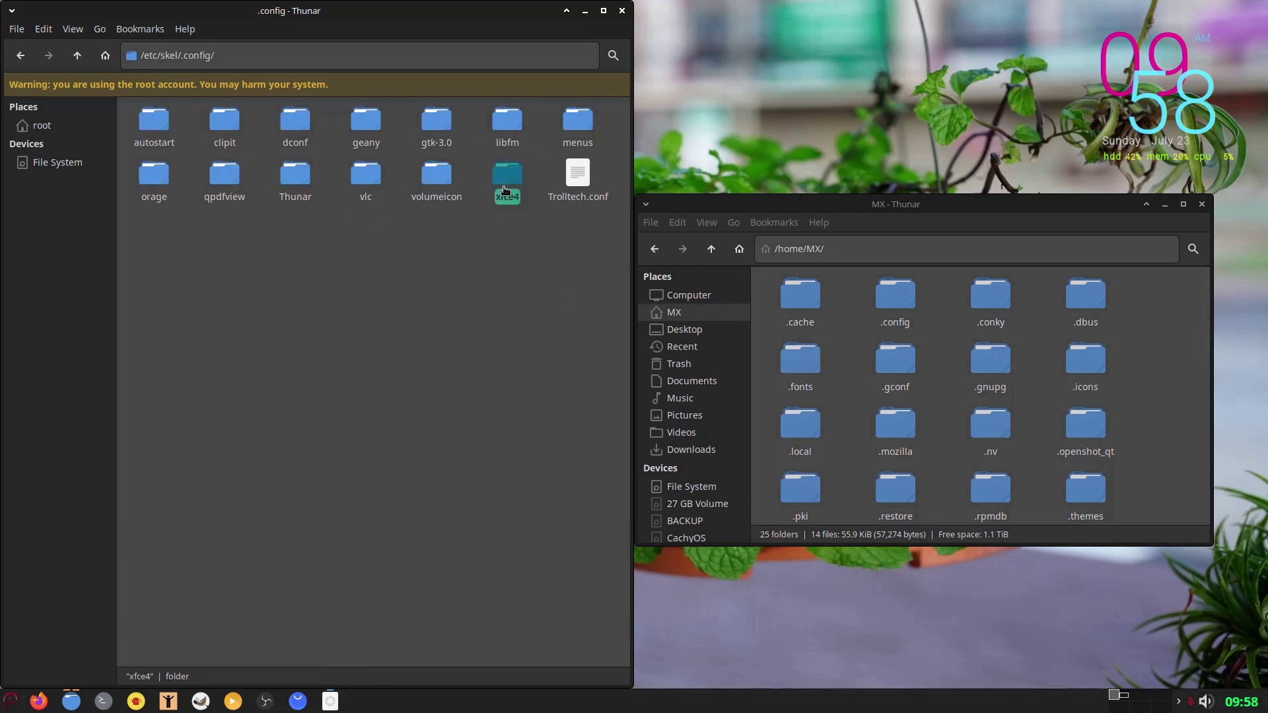
key("shift+Delete")
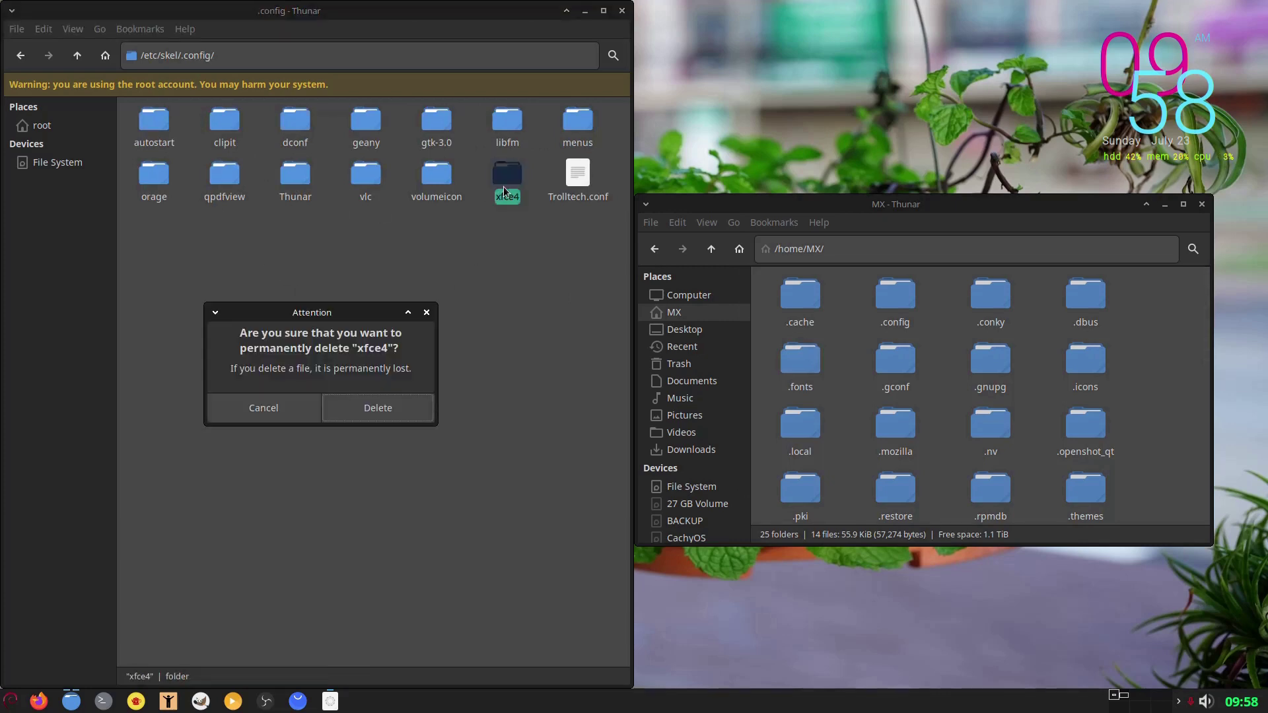
left_click(421, 406)
scroll(1137, 409, "down", 2)
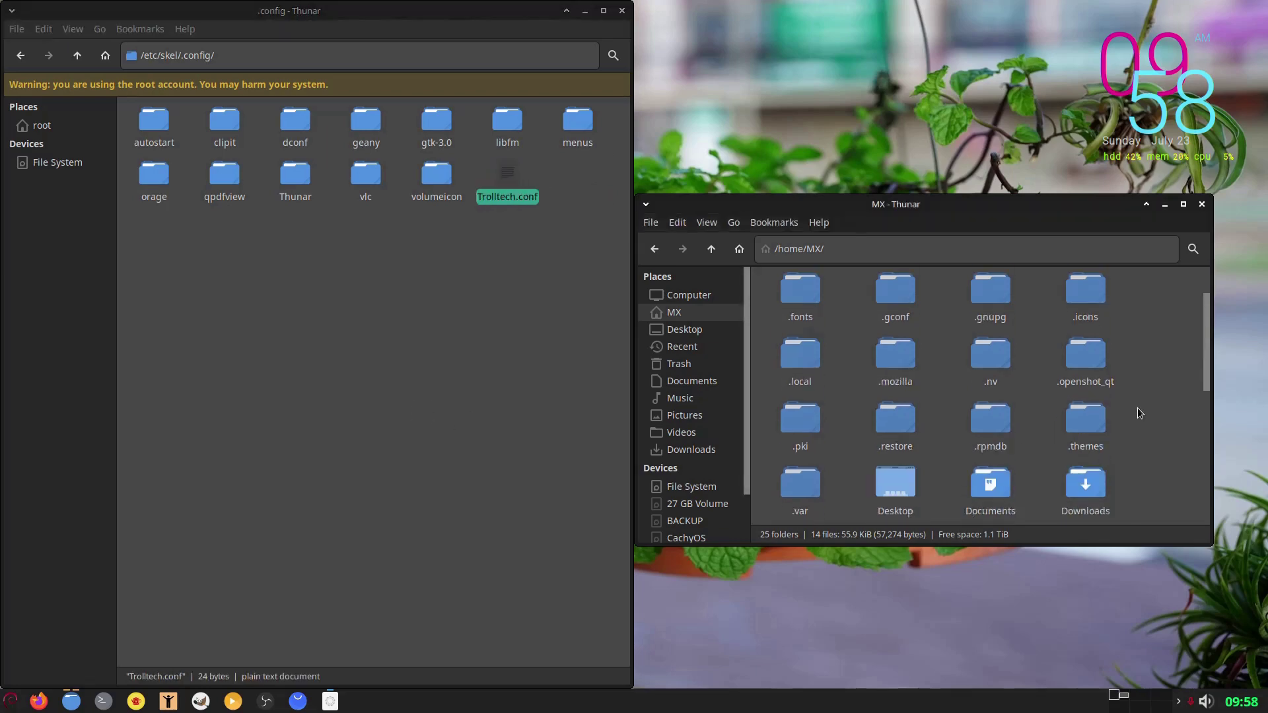
Step: Copy the xfce4 folder from /home/MX/.config into /etc/skel/.config in the root file manager
scroll(1142, 418, "up", 2)
left_click(896, 300)
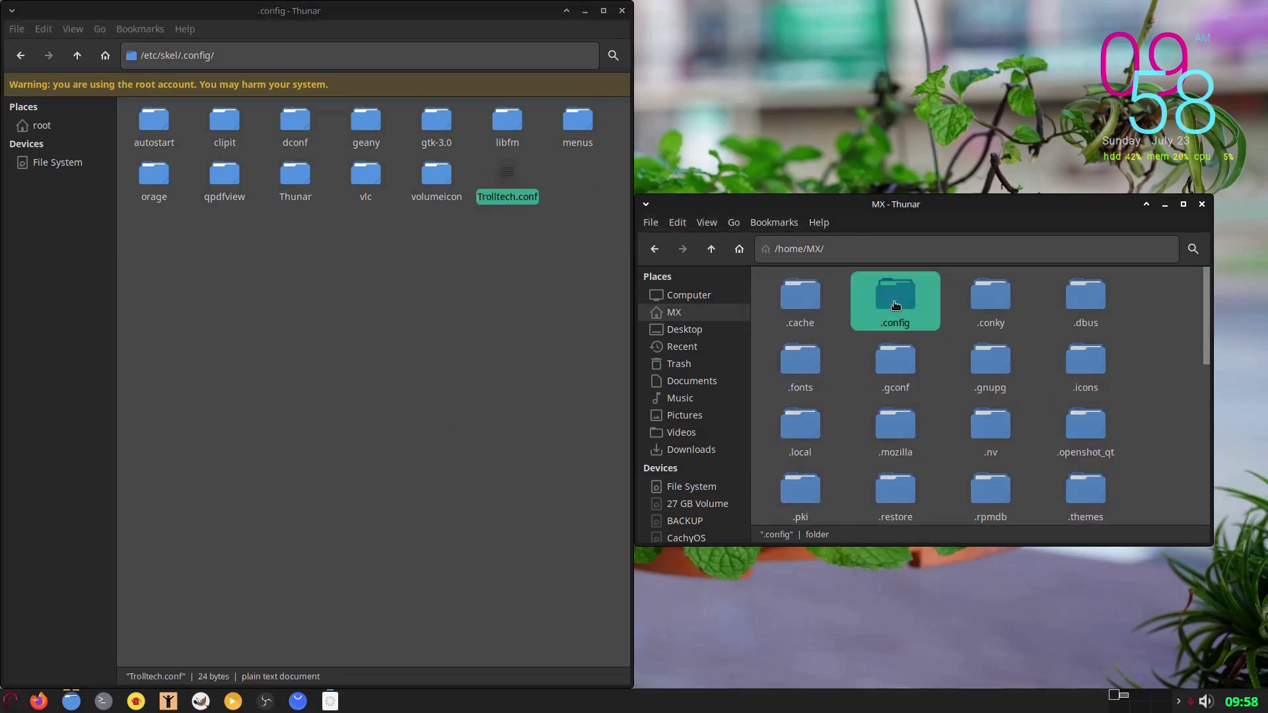
double_click(896, 304)
scroll(1148, 416, "down", 5)
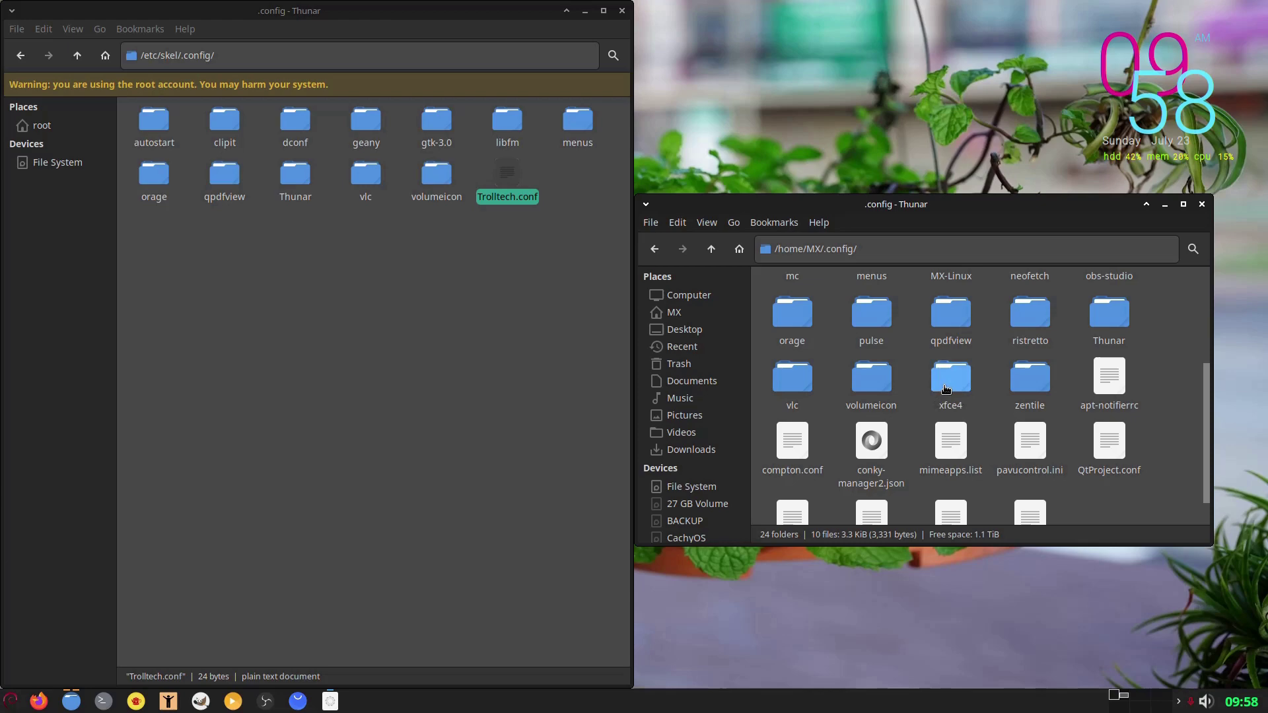
left_click(947, 389)
right_click(949, 389)
key("Escape")
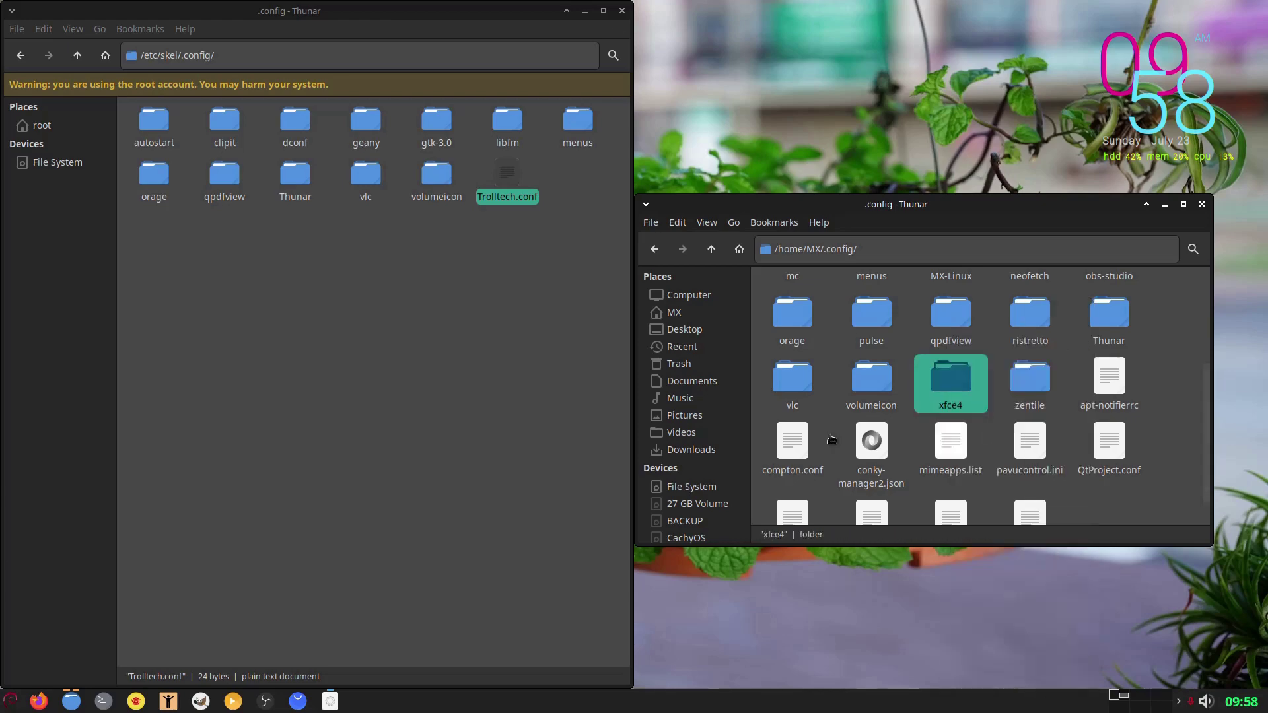
left_click(414, 309)
right_click(390, 307)
left_click(426, 364)
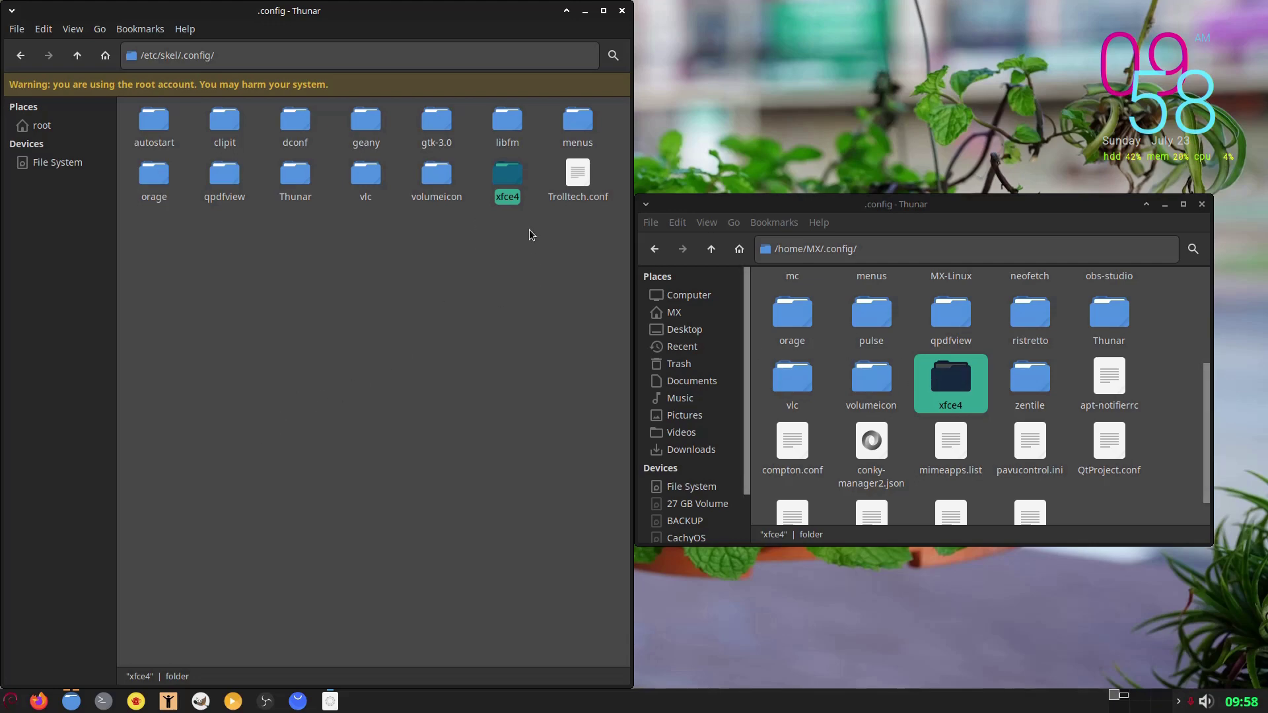
left_click(461, 328)
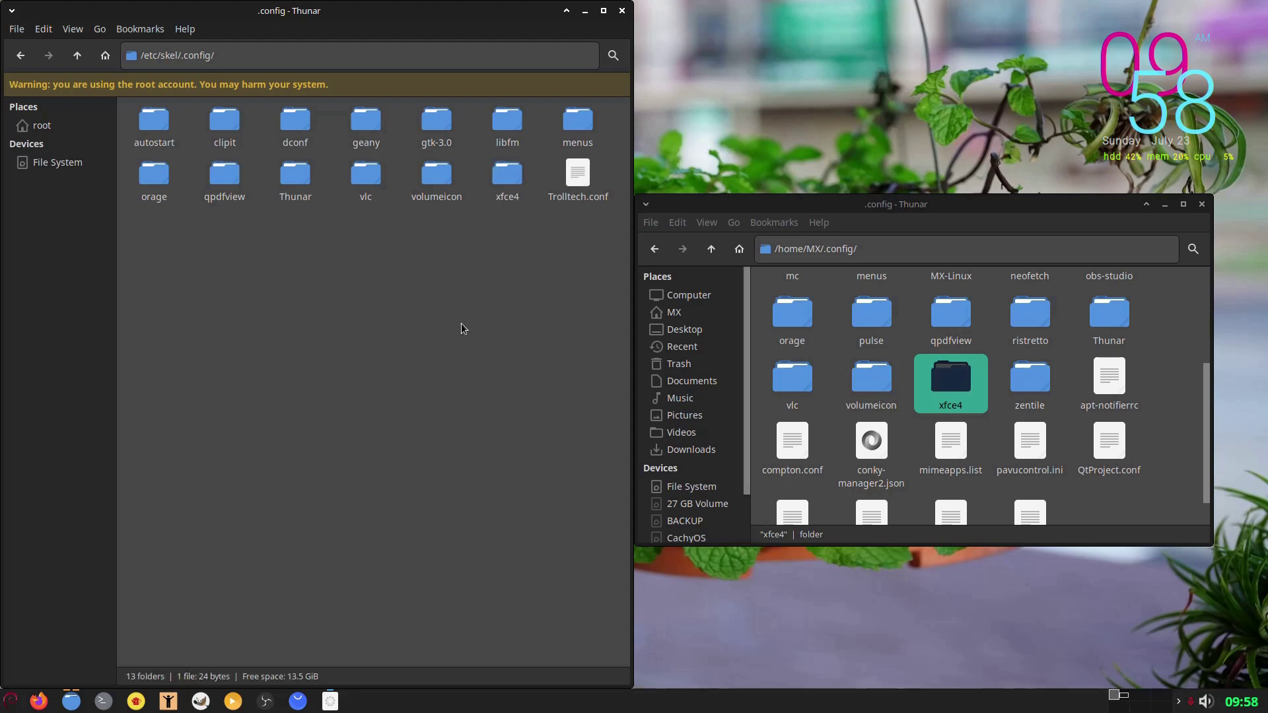
Step: Return the home window to /home/MX and the root window to /etc/skel
left_click(711, 248)
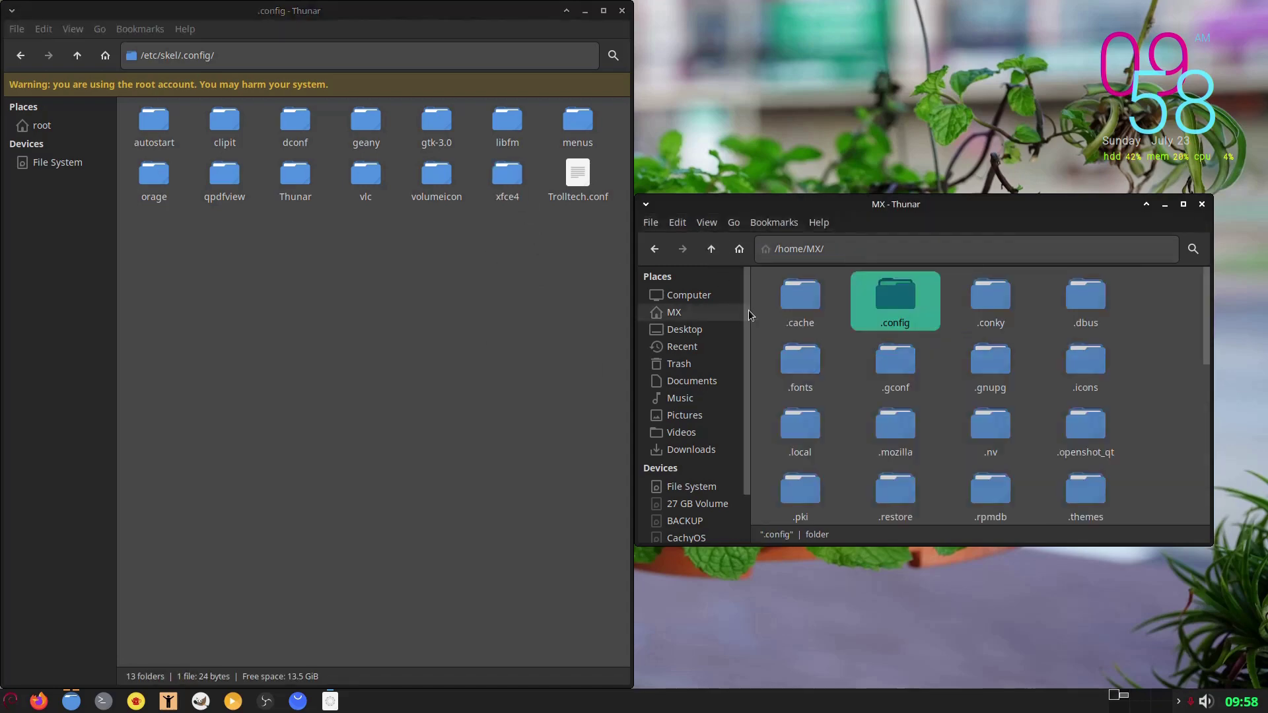
left_click(480, 291)
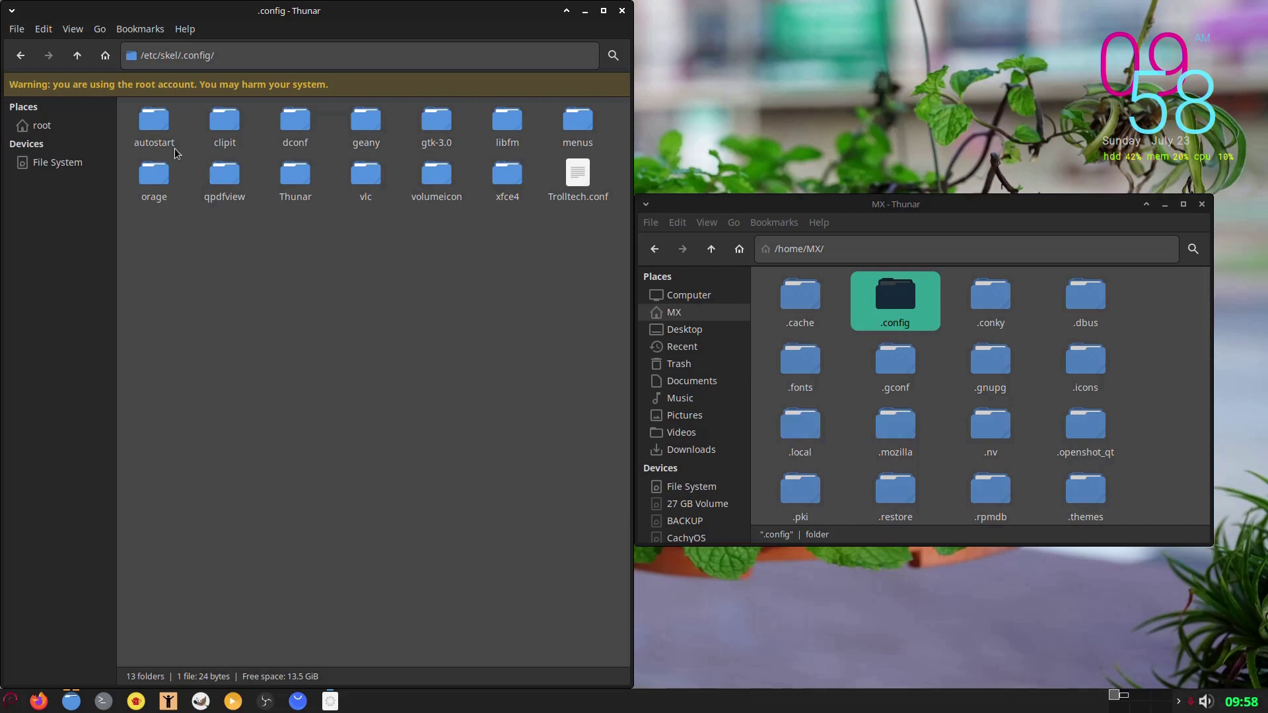
left_click(80, 63)
Step: Copy .bash_history, .bashrc and debian_aliases from /home/MX into /etc/skel, replacing all files that already exist there
scroll(1143, 485, "down", 2)
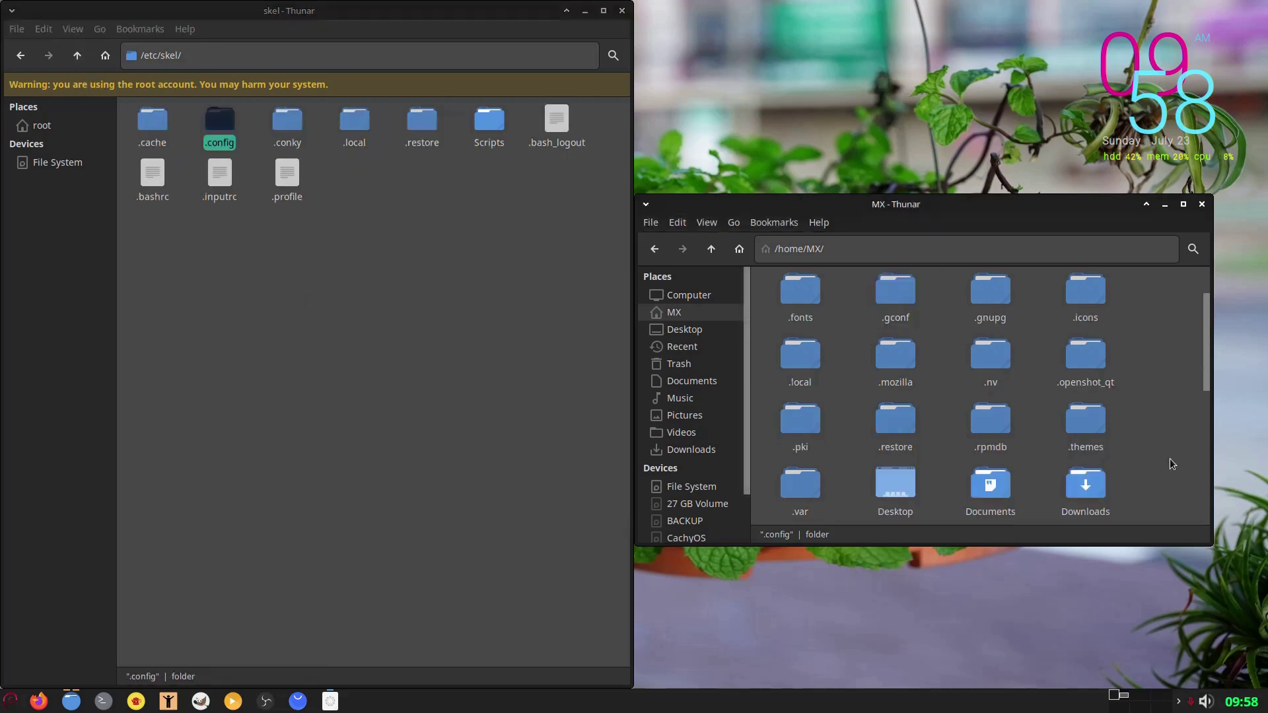
scroll(1147, 471, "down", 5)
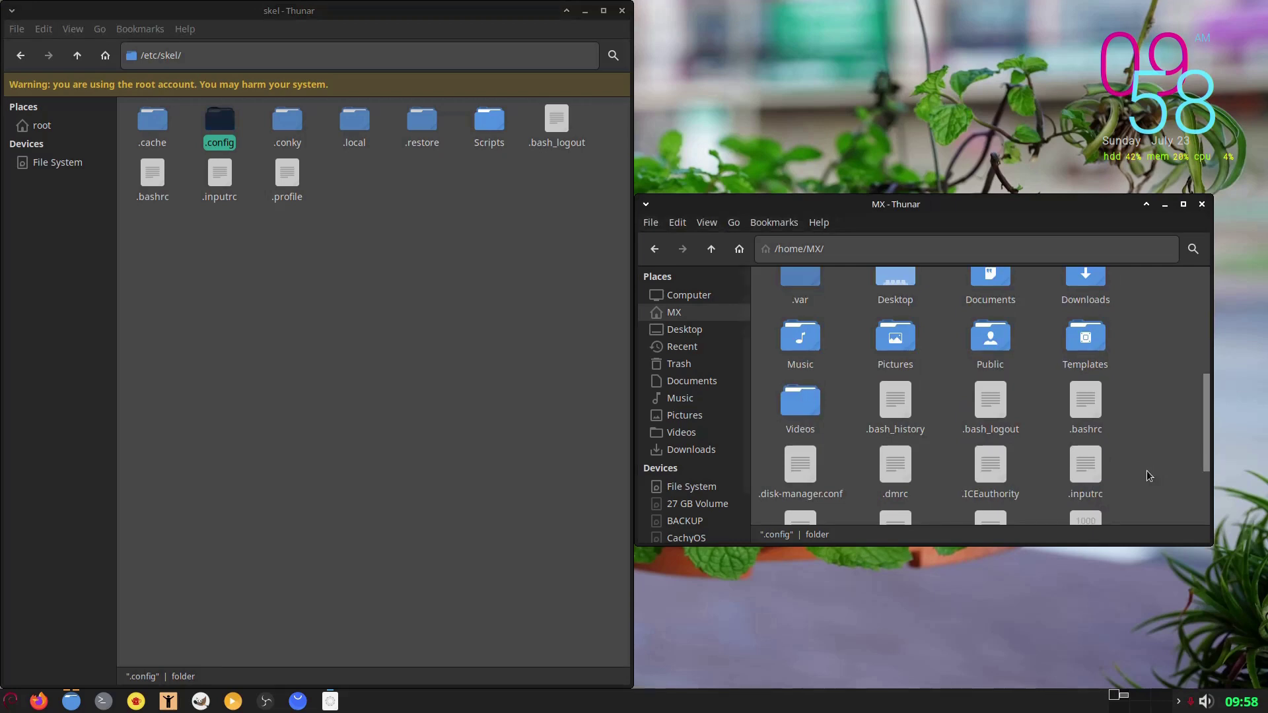
left_click(895, 404, "ctrl")
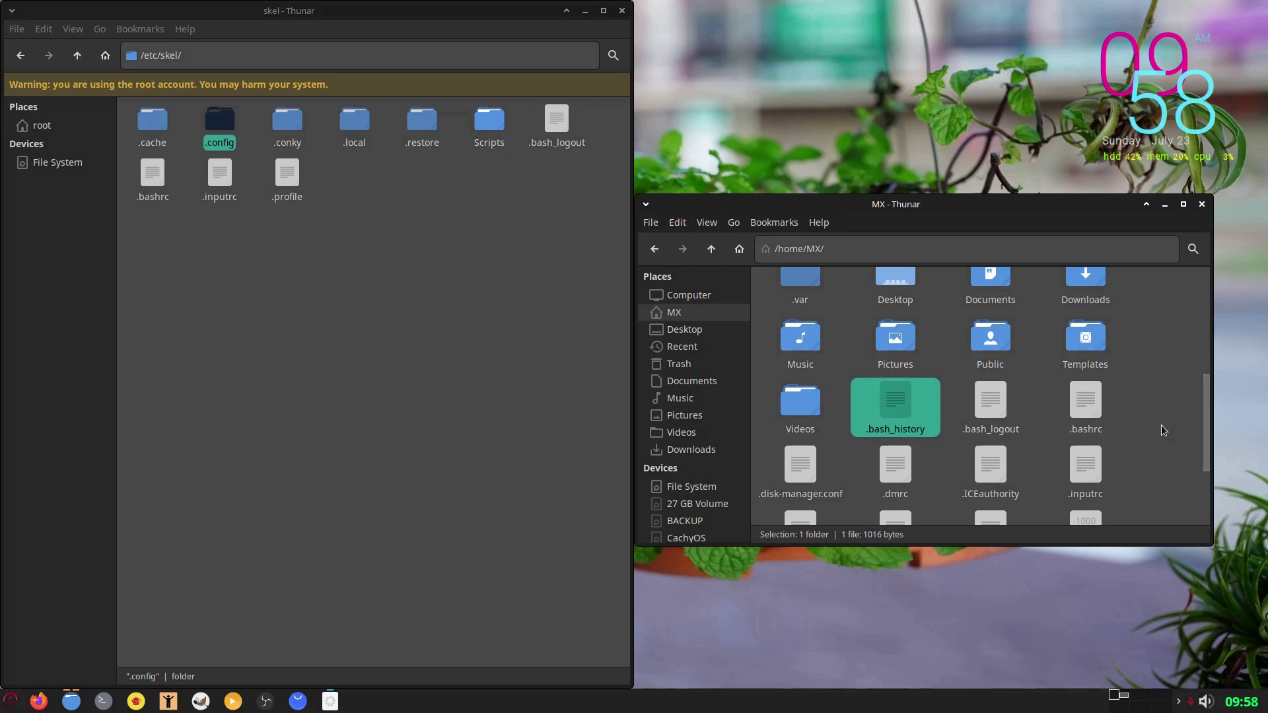
left_click(990, 404)
left_click(896, 404, "ctrl")
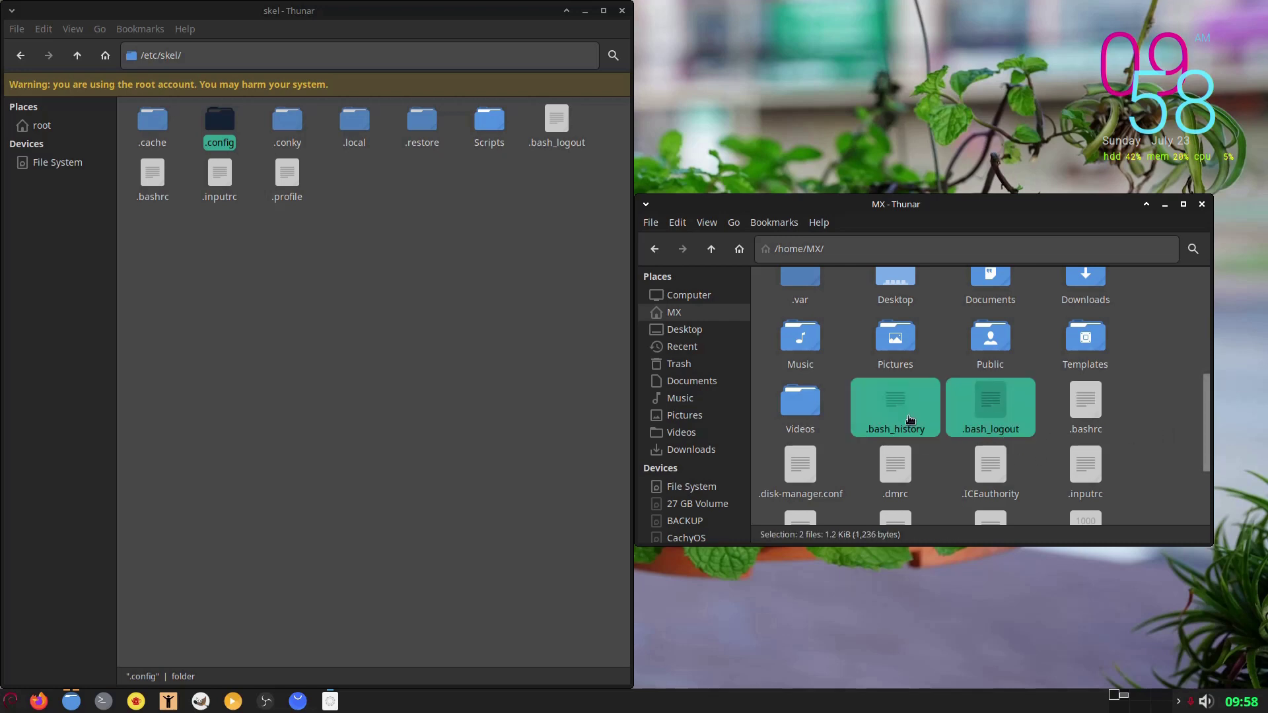
left_click(934, 454)
left_click(896, 404)
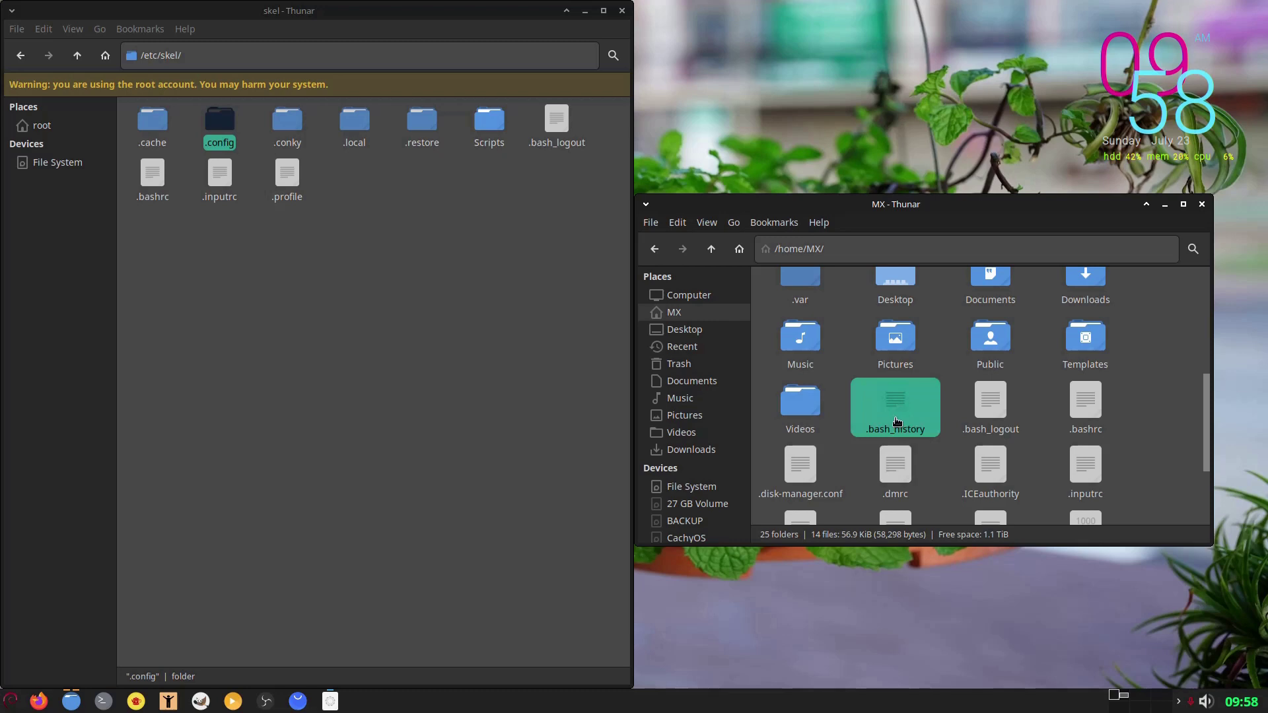
scroll(1164, 457, "down", 1)
left_click(1104, 390, "ctrl")
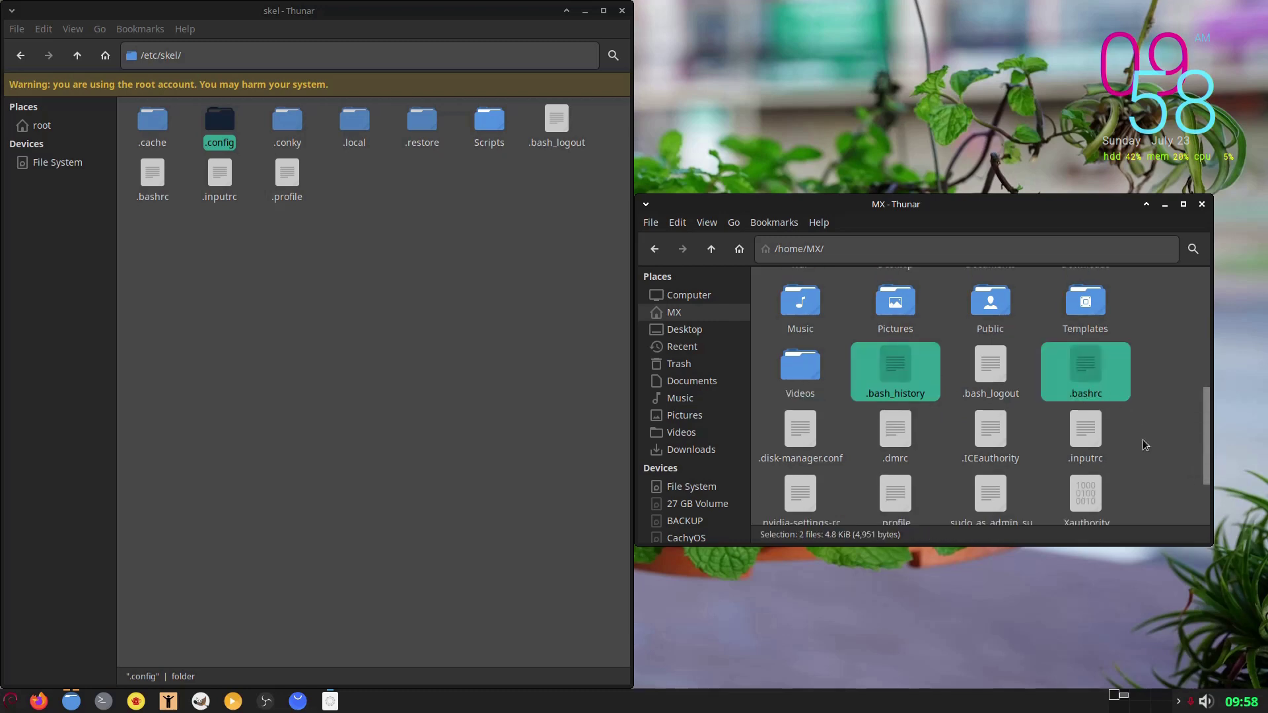
scroll(1138, 465, "down", 1)
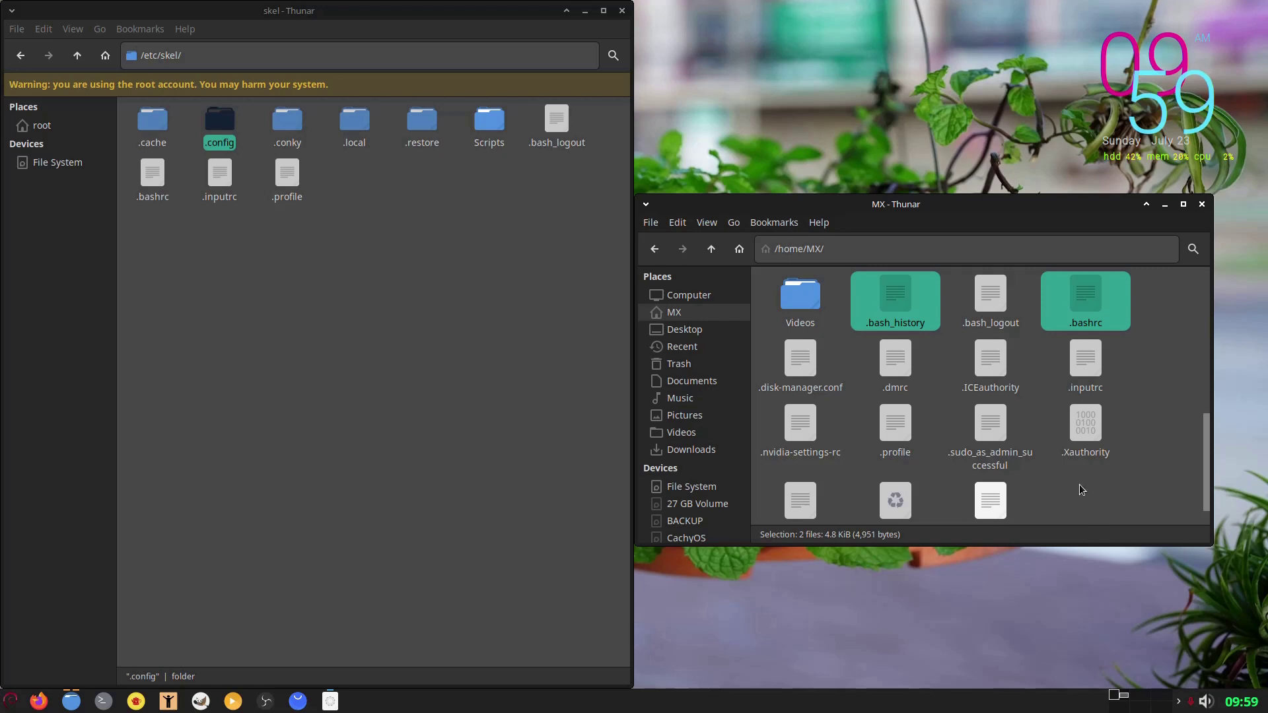
scroll(1080, 489, "down", 1)
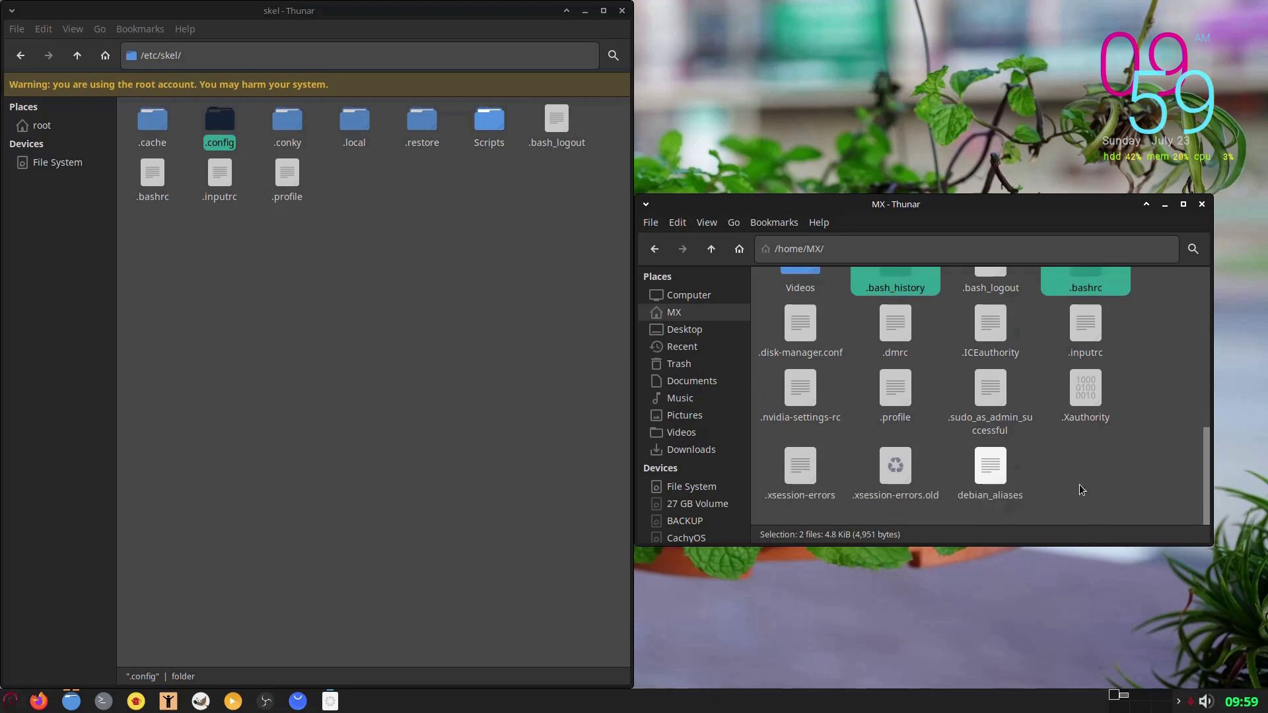
left_click(997, 470, "ctrl")
right_click(1002, 471)
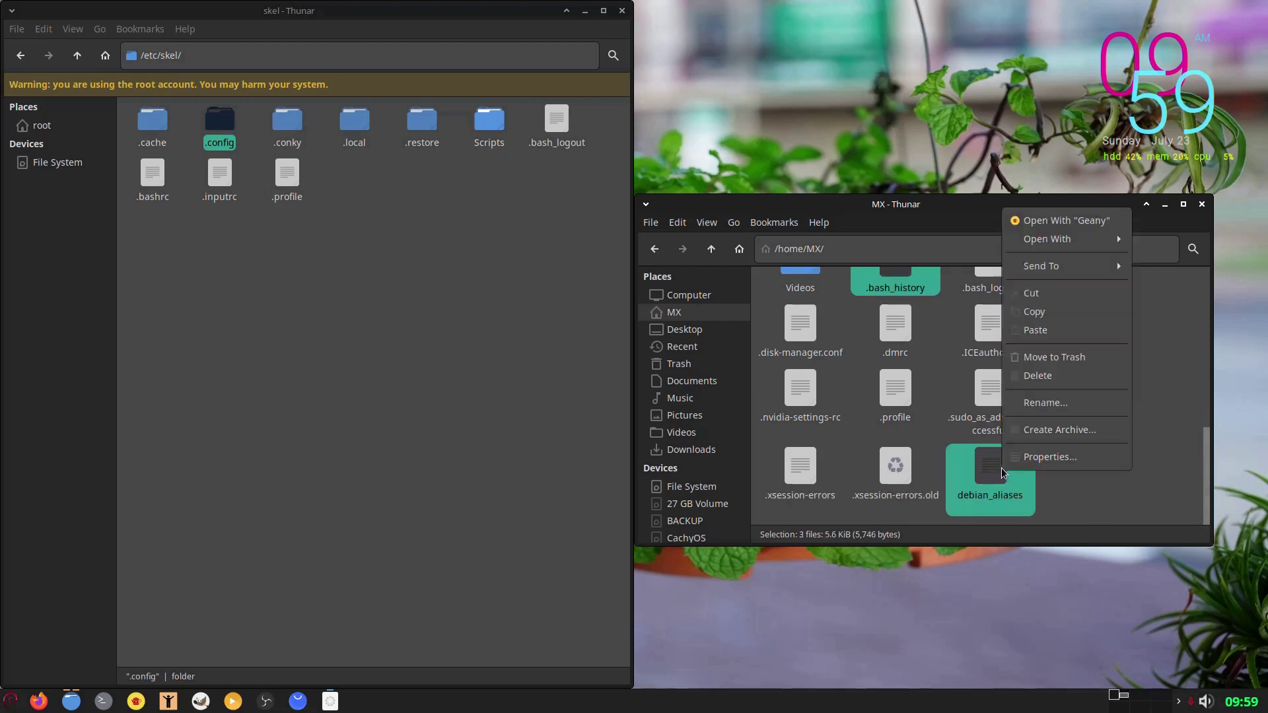
left_click(1034, 312)
right_click(370, 299)
left_click(399, 354)
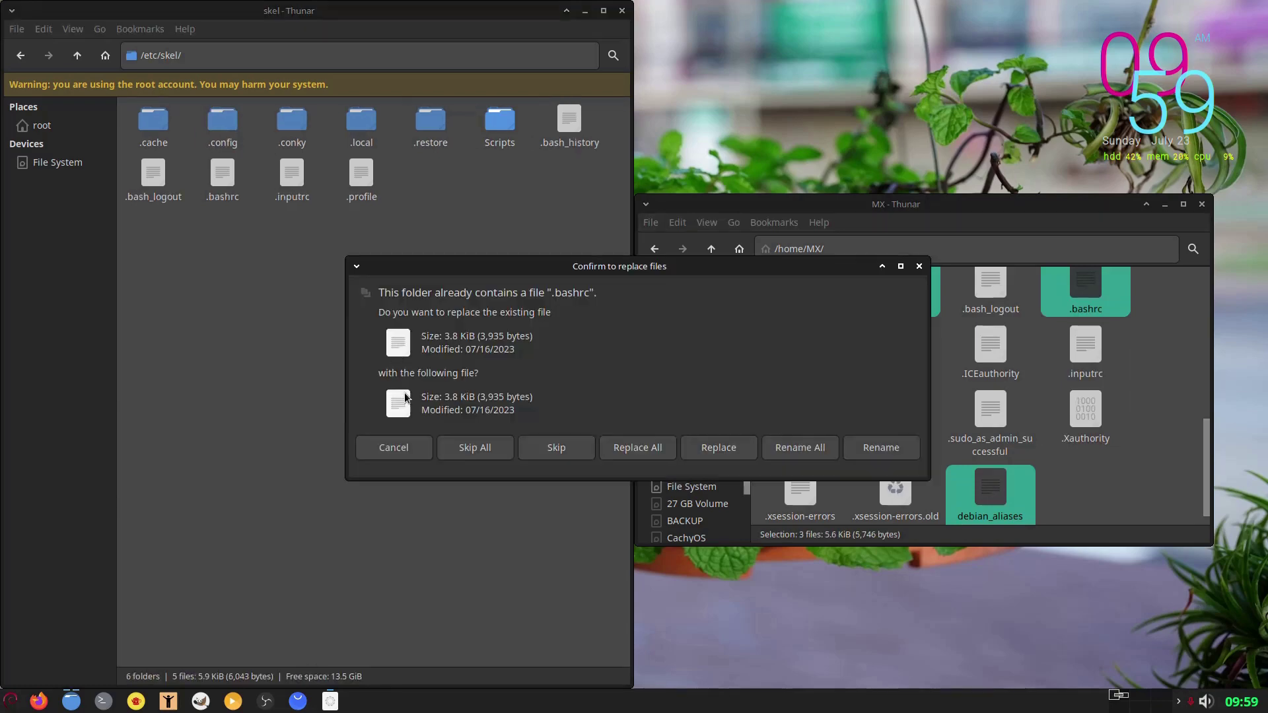
left_click(638, 451)
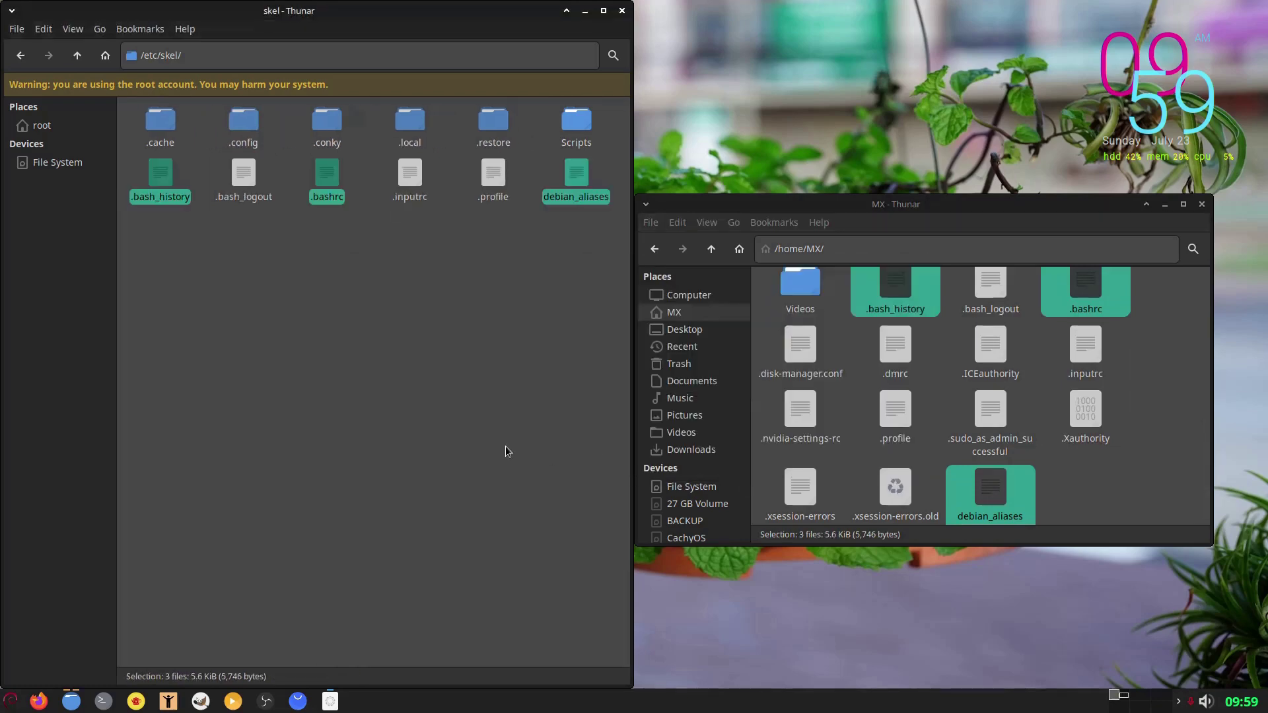
left_click(351, 299)
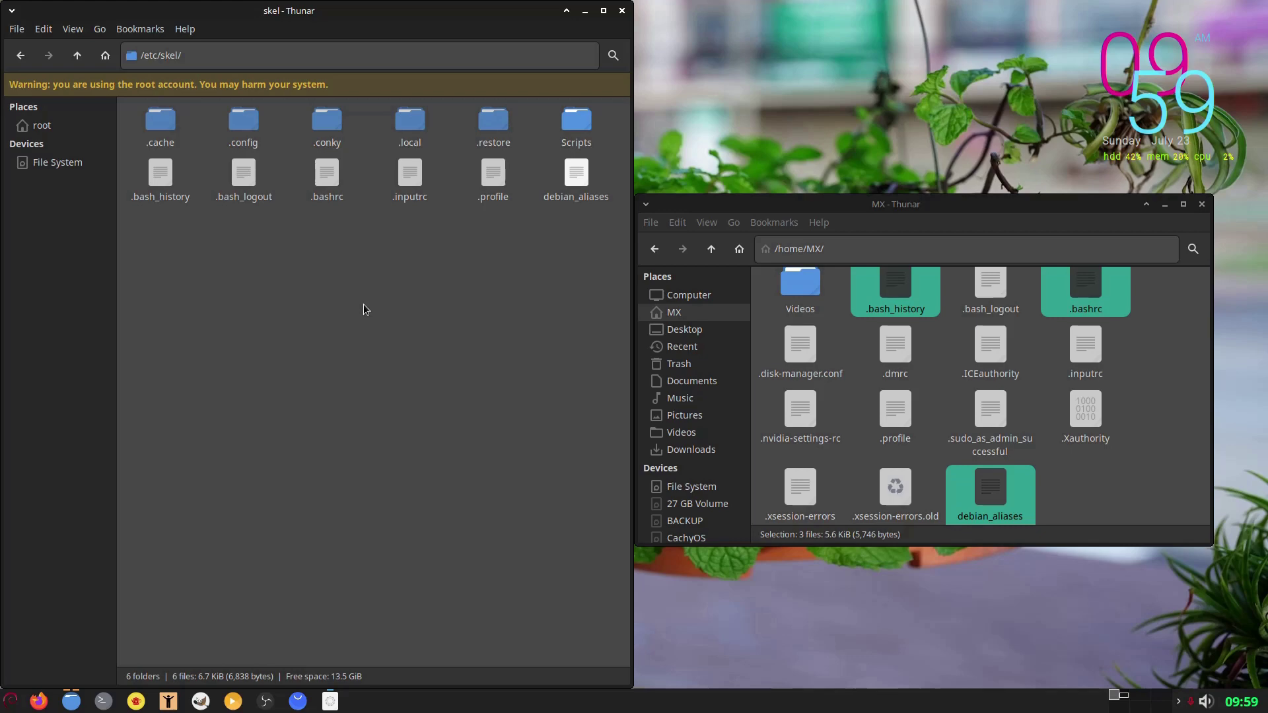
Step: Close the non-root file manager window, keeping the root one open
left_click(1151, 478)
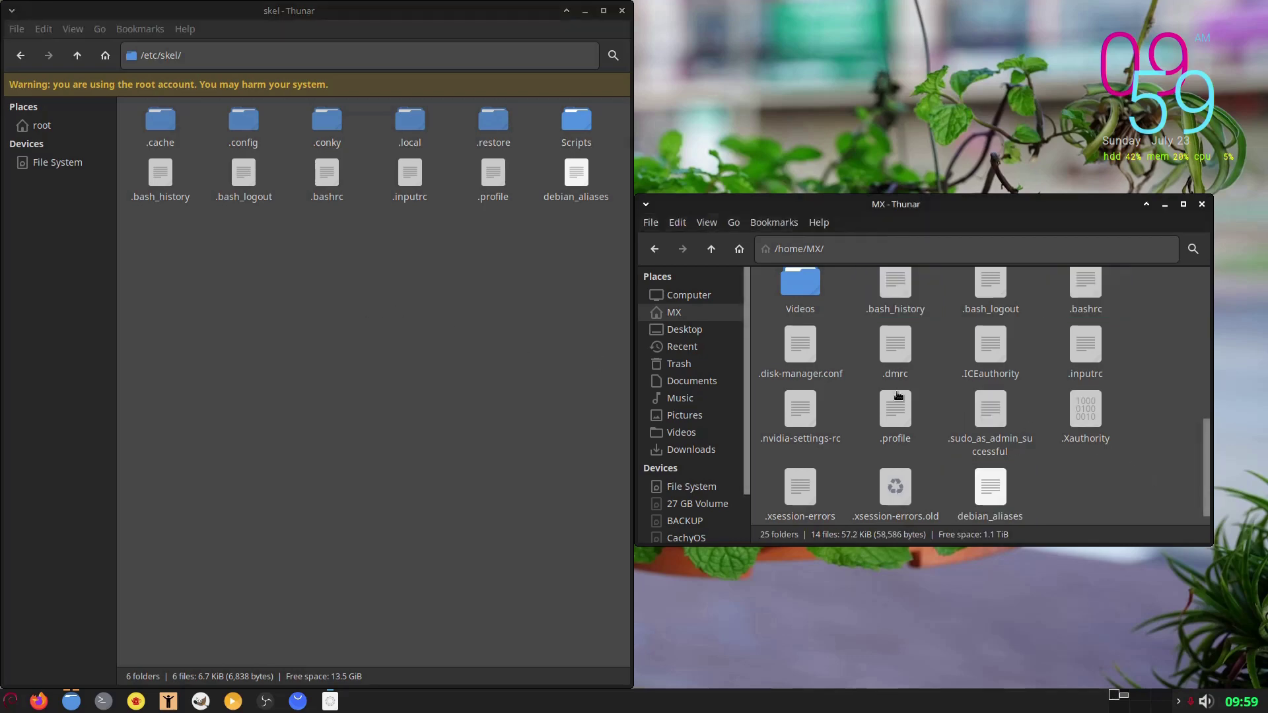
left_click(711, 248)
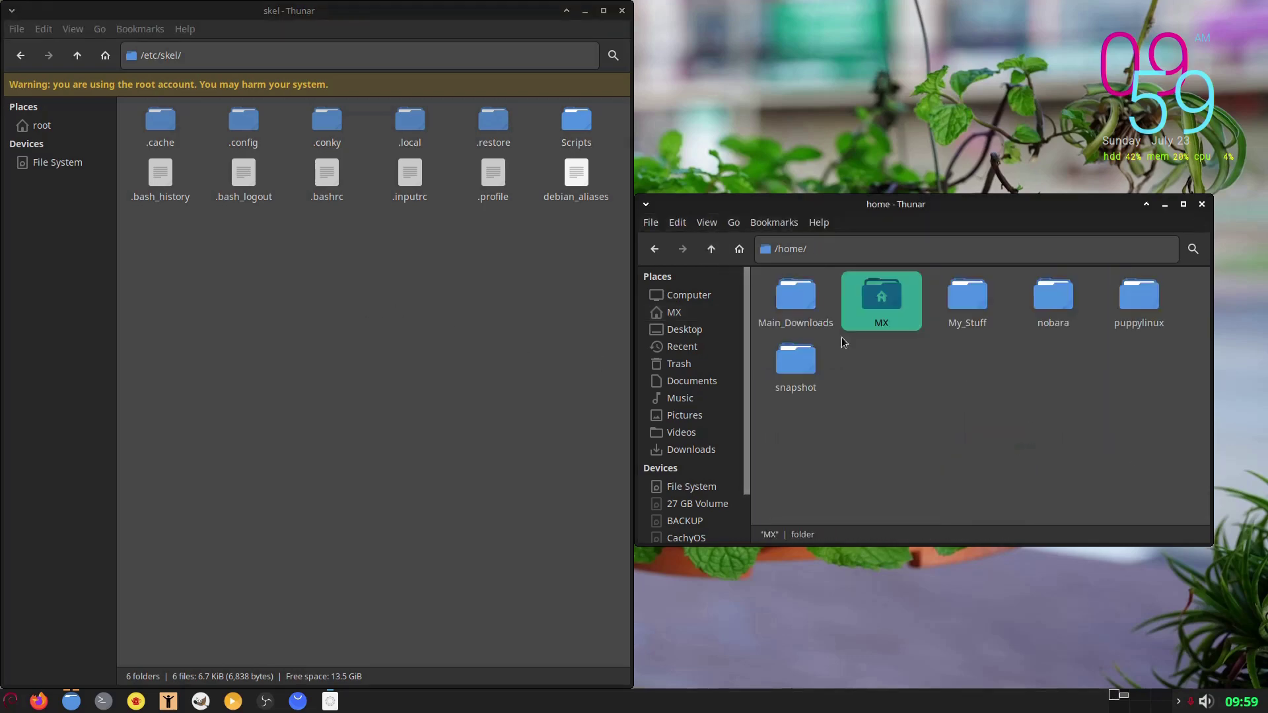
left_click(1201, 210)
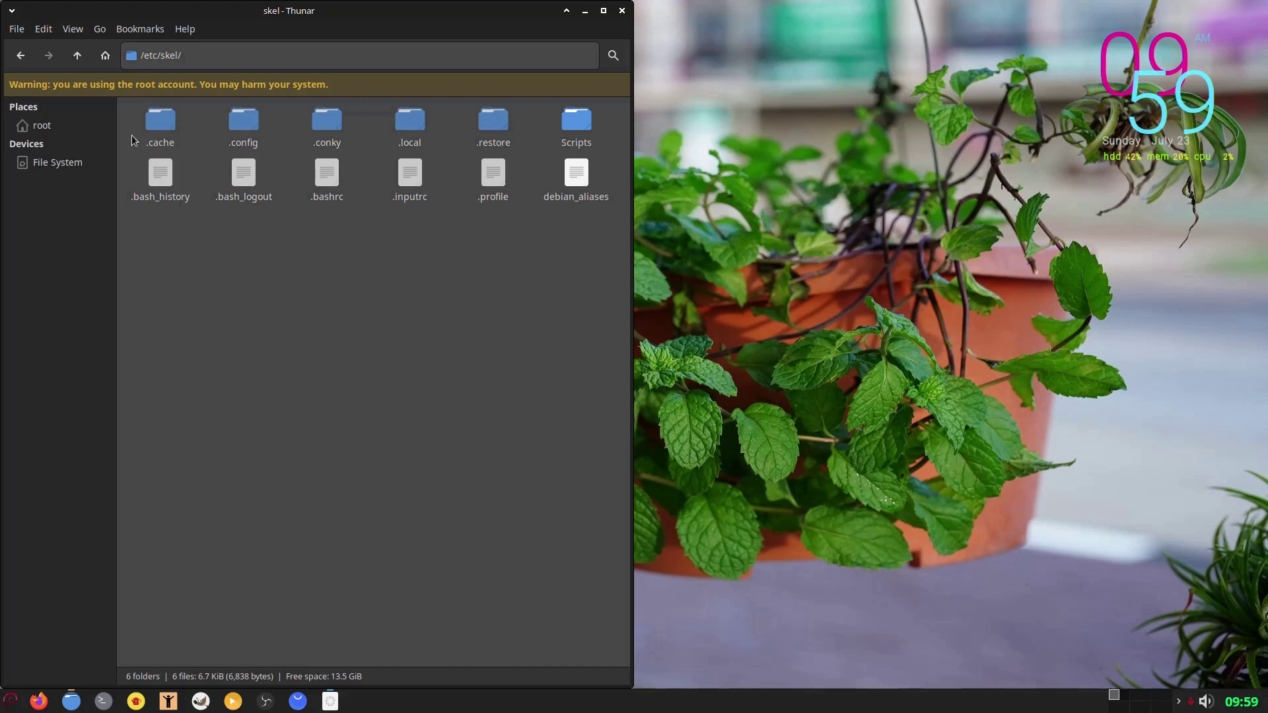
Step: Go up to /etc in the root file manager and look through its folders
left_click(77, 57)
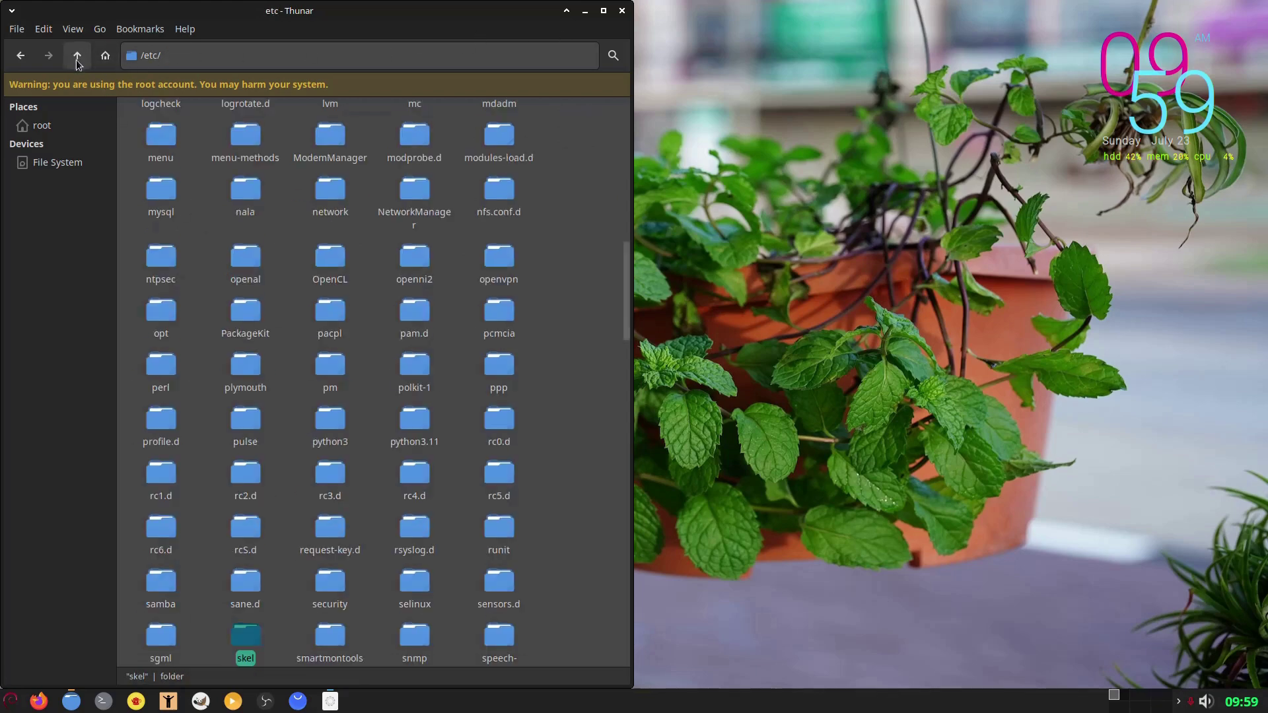
left_click(574, 299)
scroll(573, 294, "up", 5)
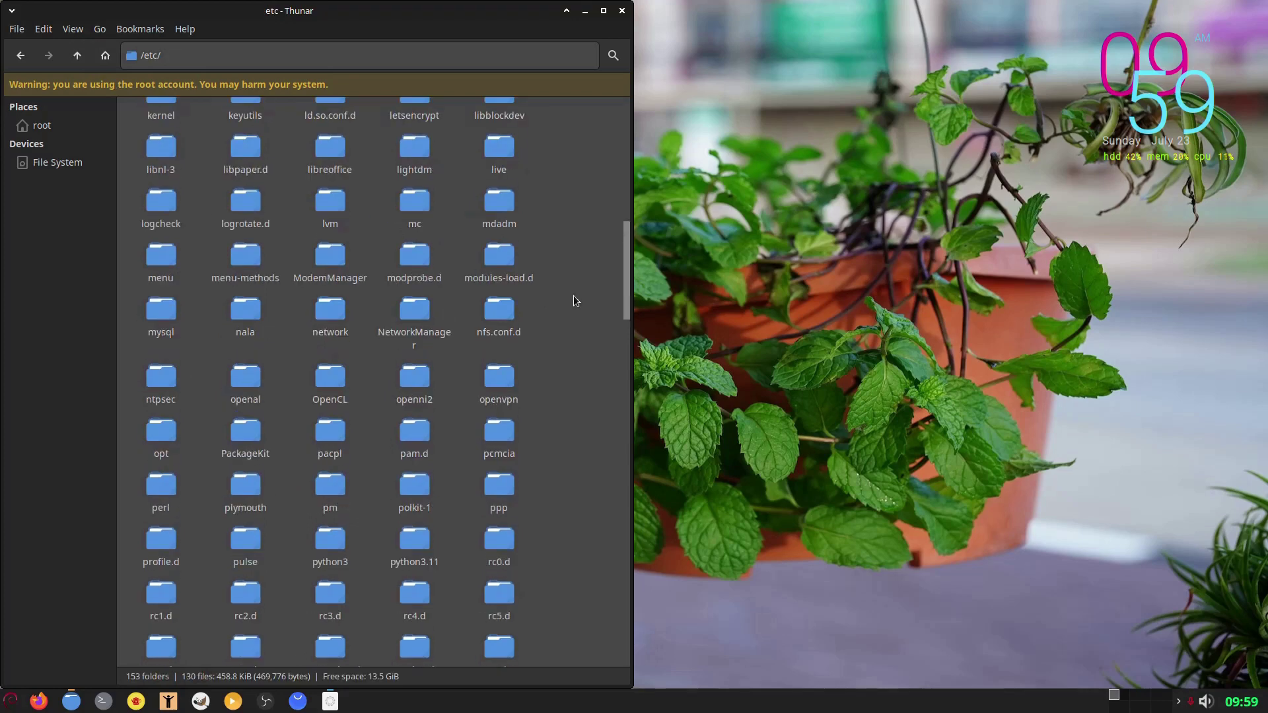
scroll(573, 299, "up", 7)
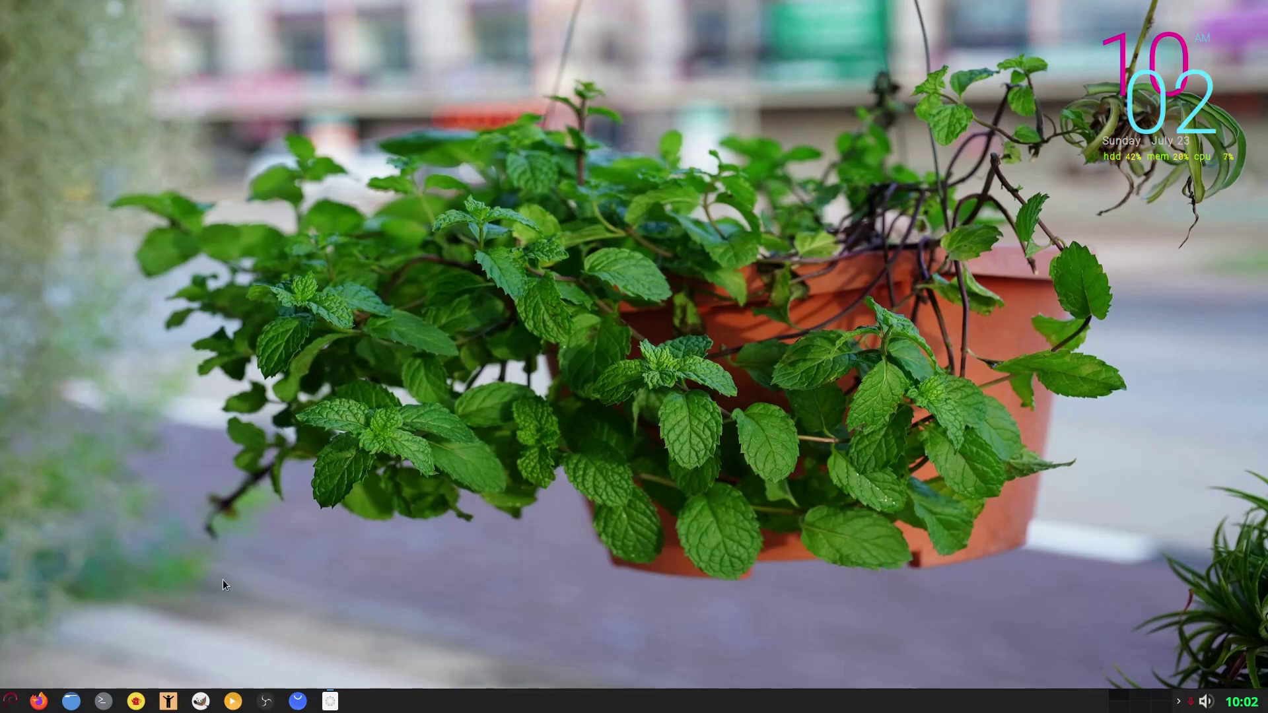
Step: Launch Snapshot from the MX Welcome tools, authenticate with the account password and close the MX Welcome window
left_click(168, 701)
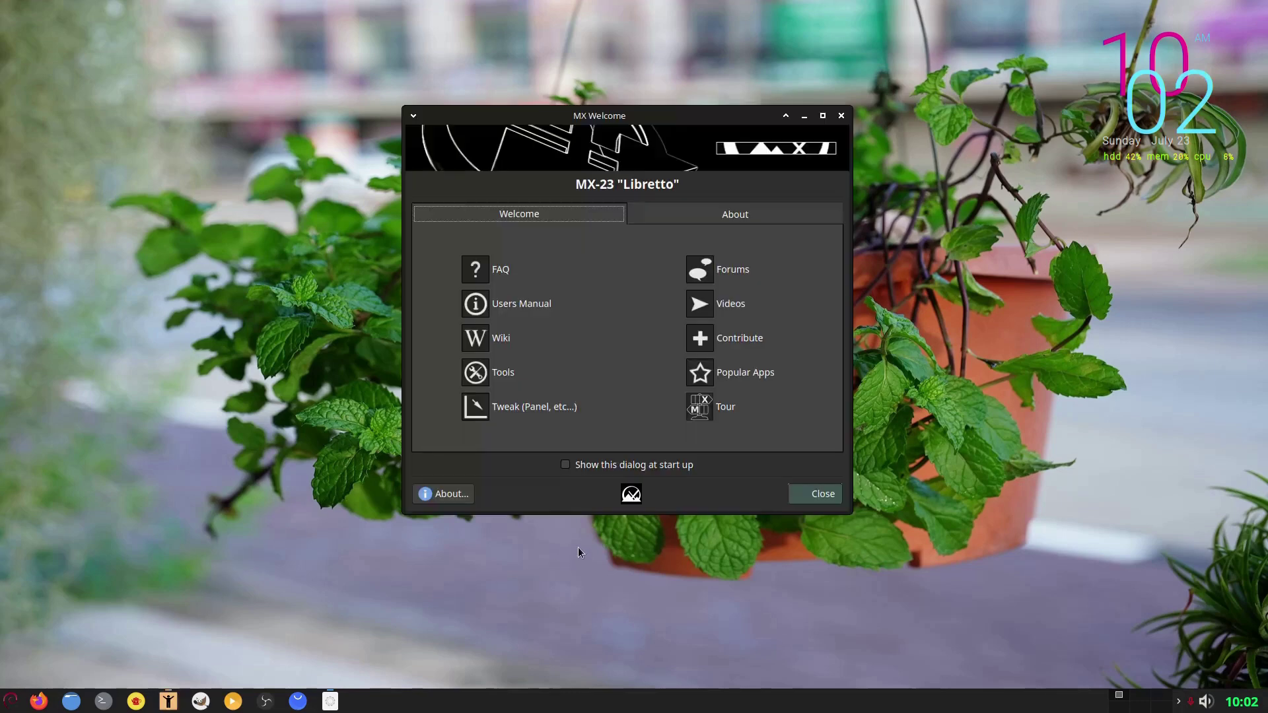
left_click(508, 374)
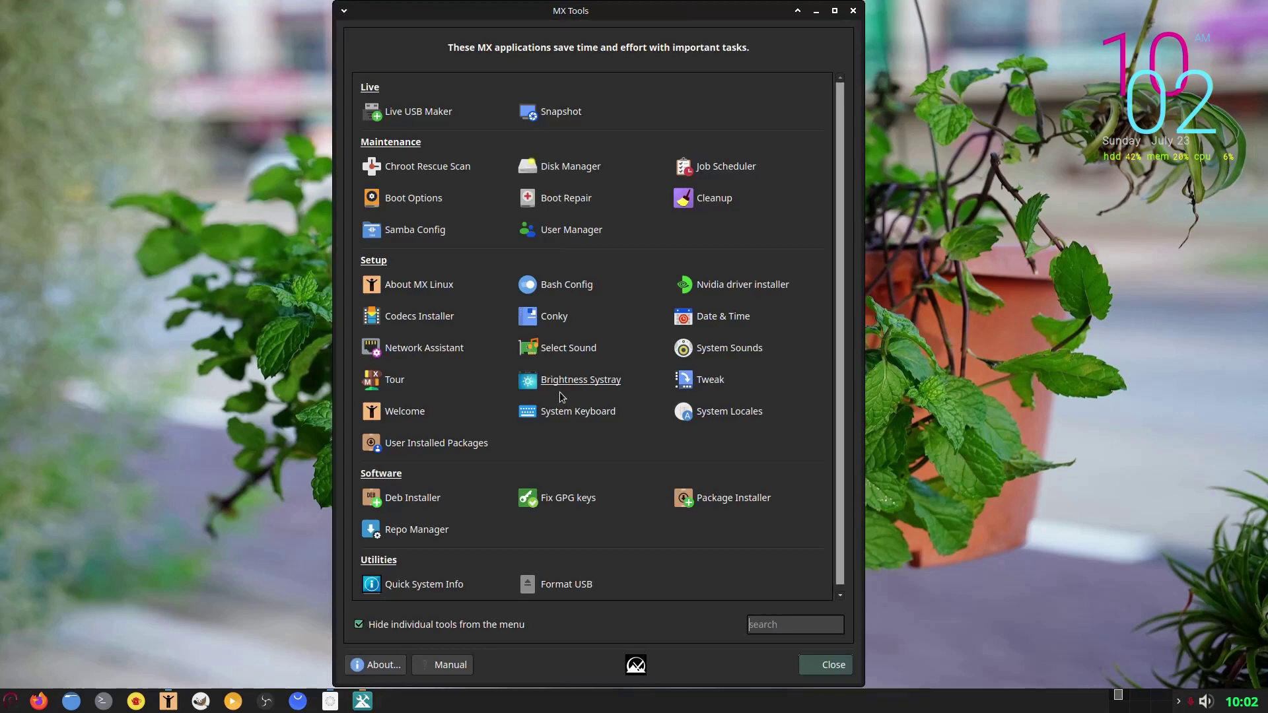
left_click(562, 117)
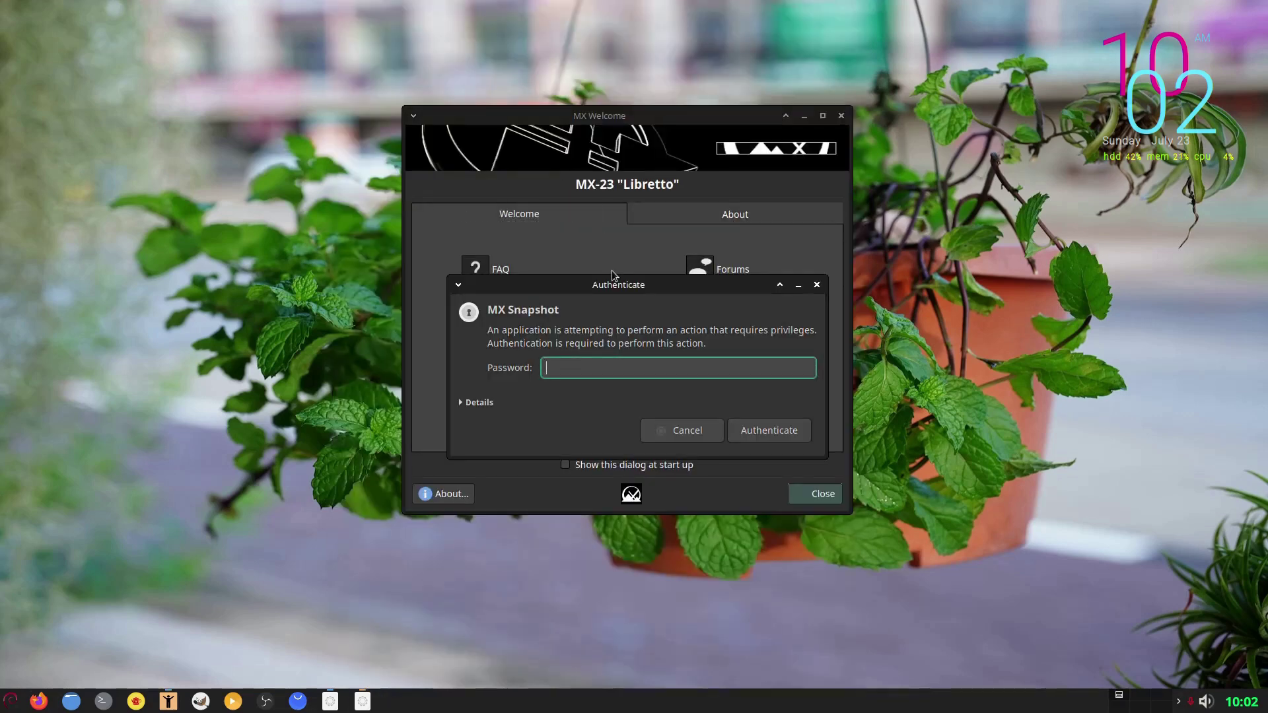
type("•••••••••••••")
left_click(842, 117)
left_click(754, 426)
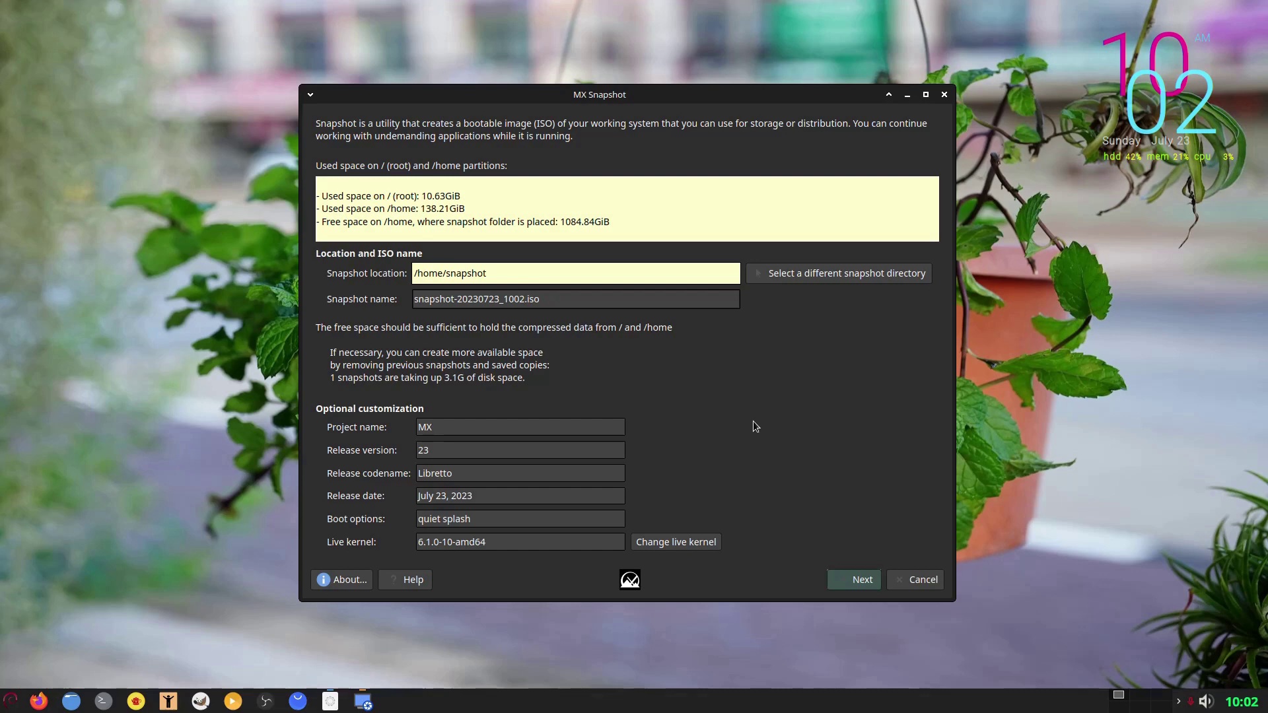
Step: Submit the snapshot name TambuchaMX.iso and the release version 23.3
key("Left")
key("Left")
key("Left")
key("shift+Home")
type("TAmbuchaMX")
left_click(577, 455)
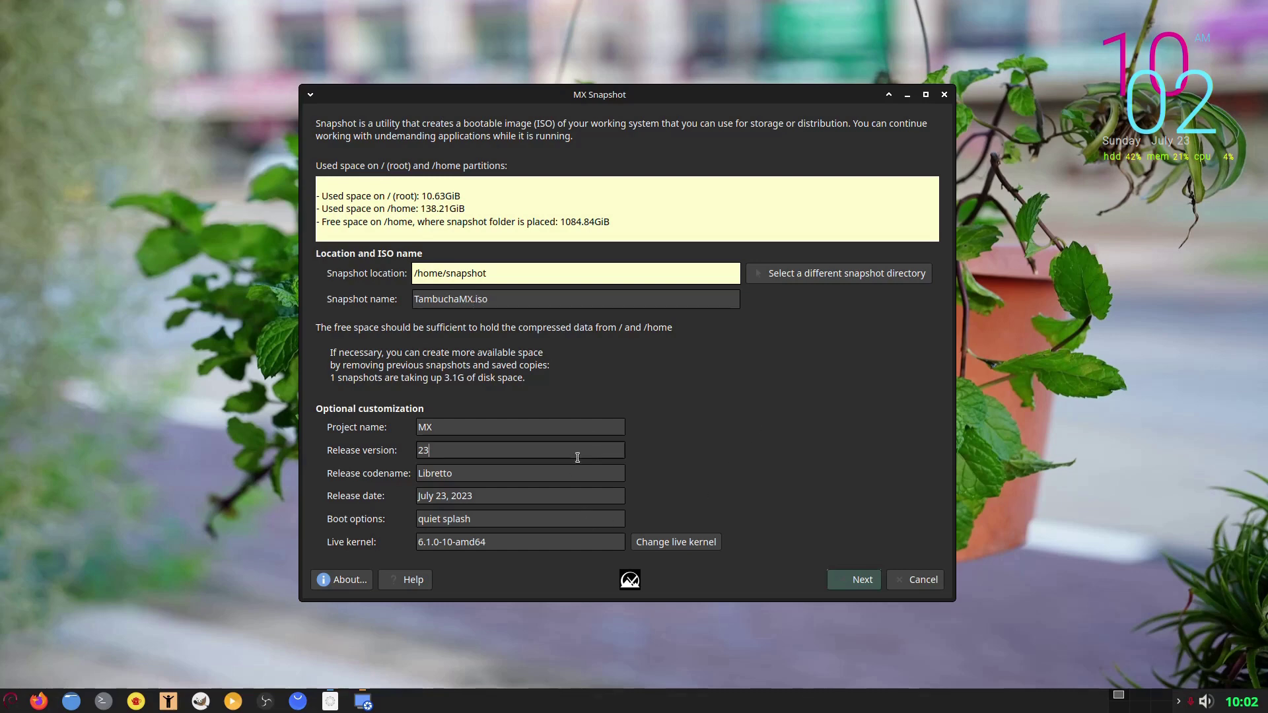
type(".3")
left_click(843, 578)
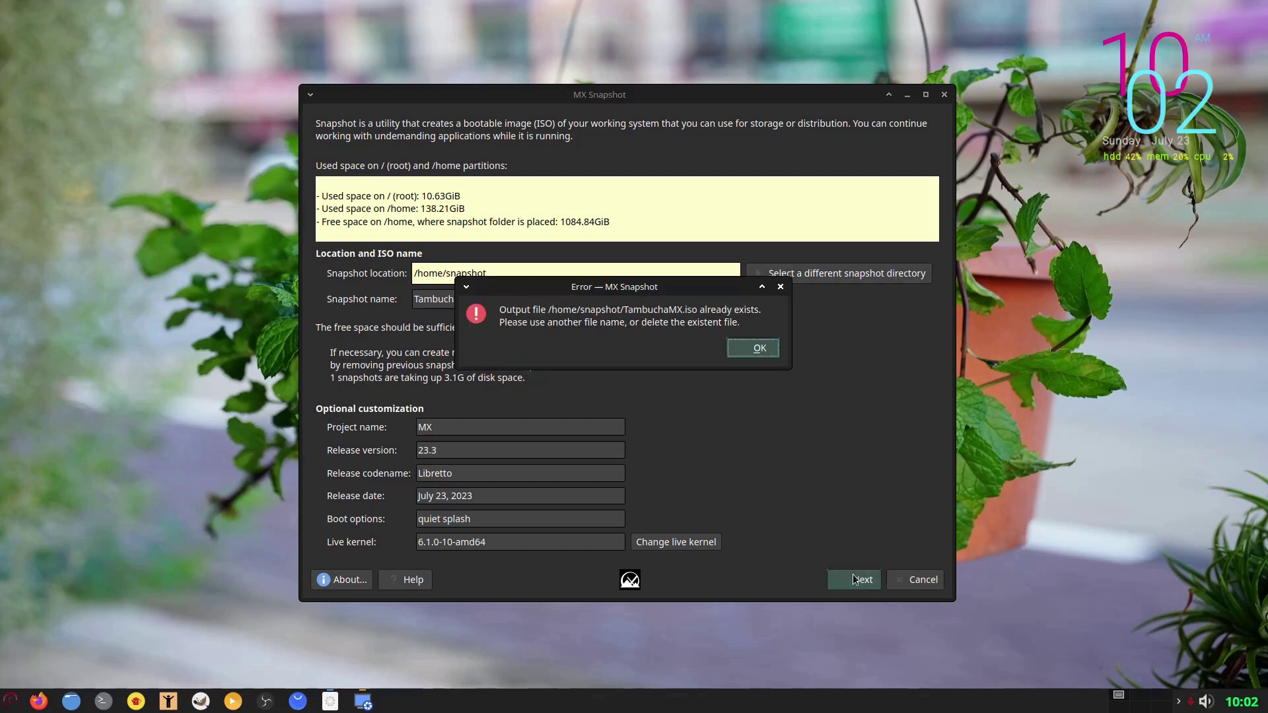
left_click(756, 356)
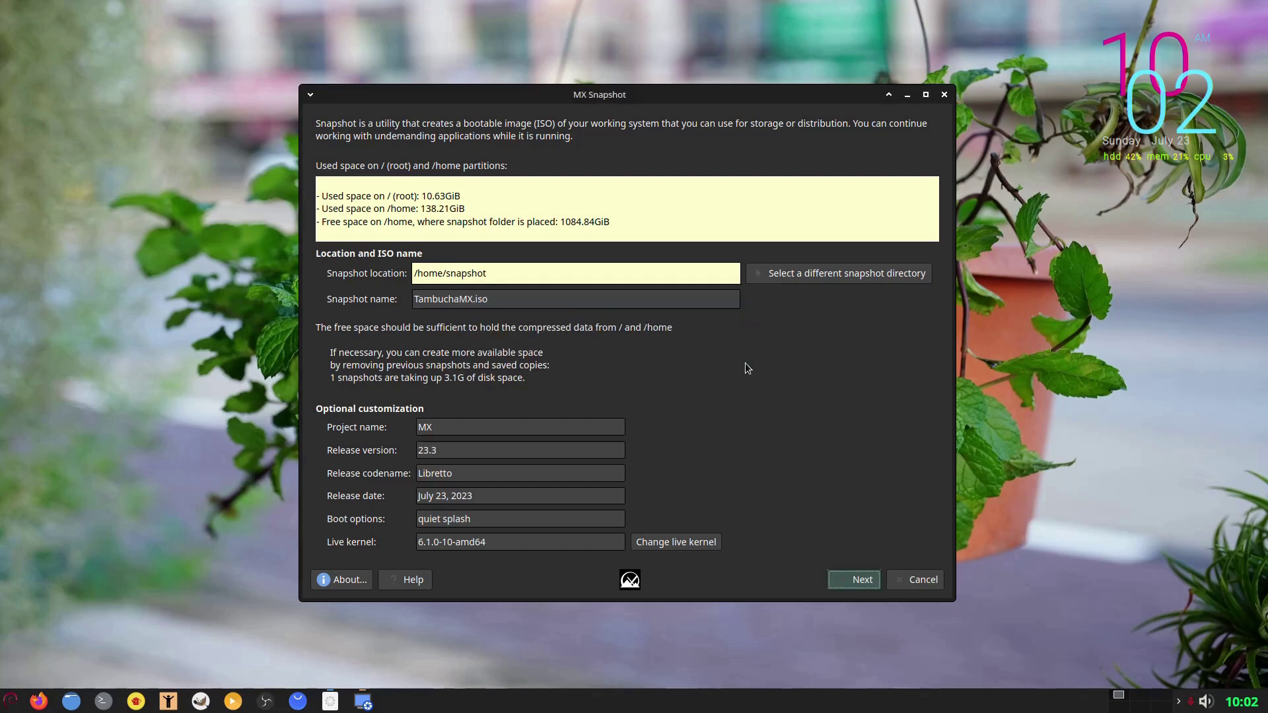
Step: Change the snapshot directory to the home Downloads folder and continue to the snapshot settings
left_click(789, 278)
left_click(503, 215)
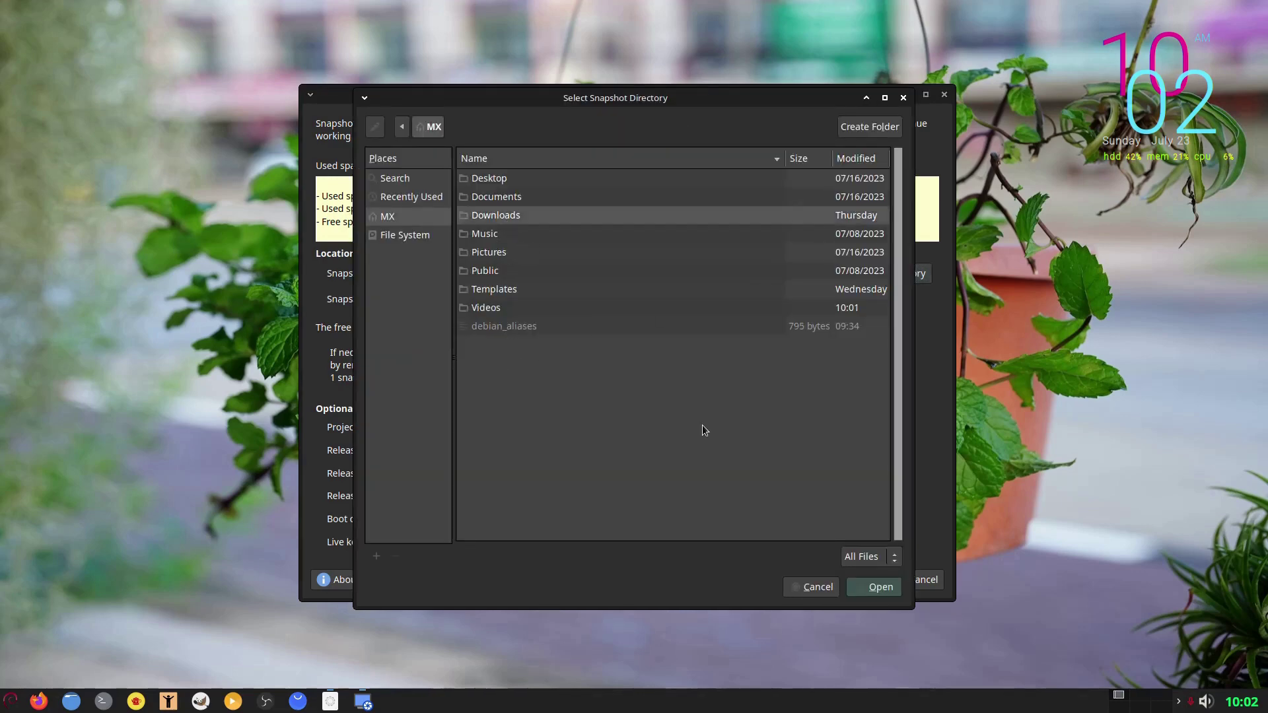
left_click(860, 584)
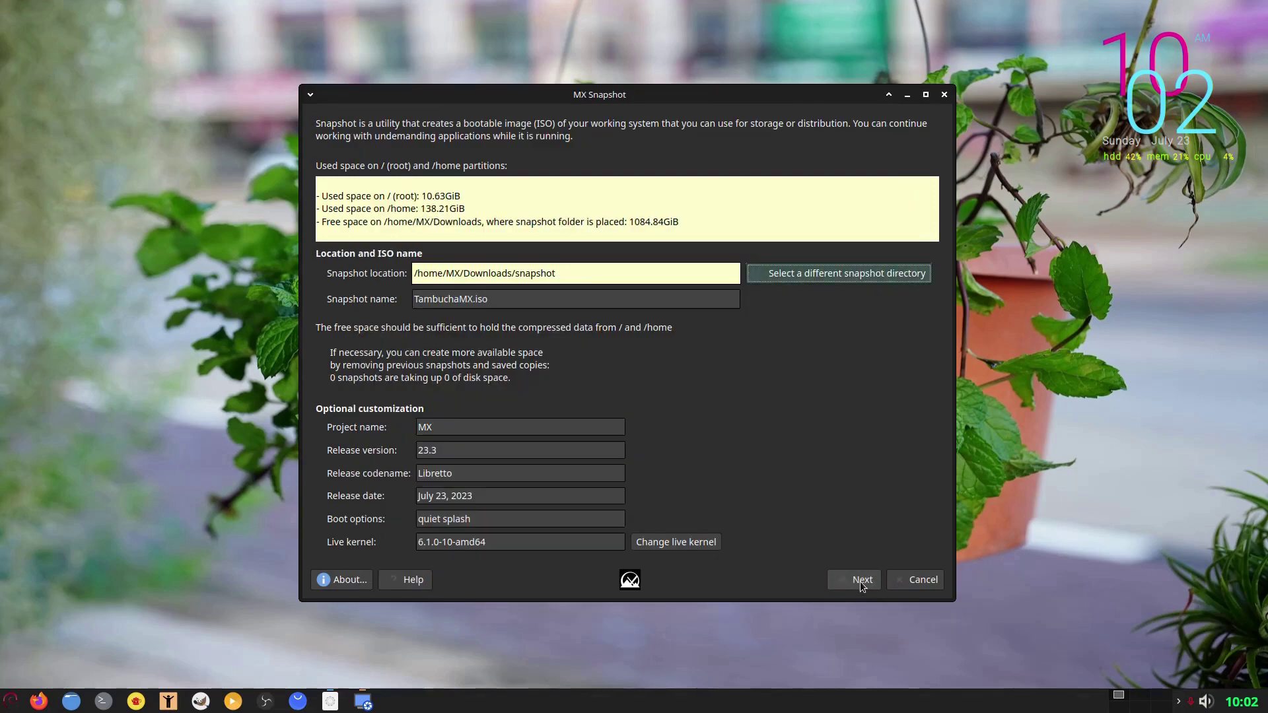
left_click(861, 581)
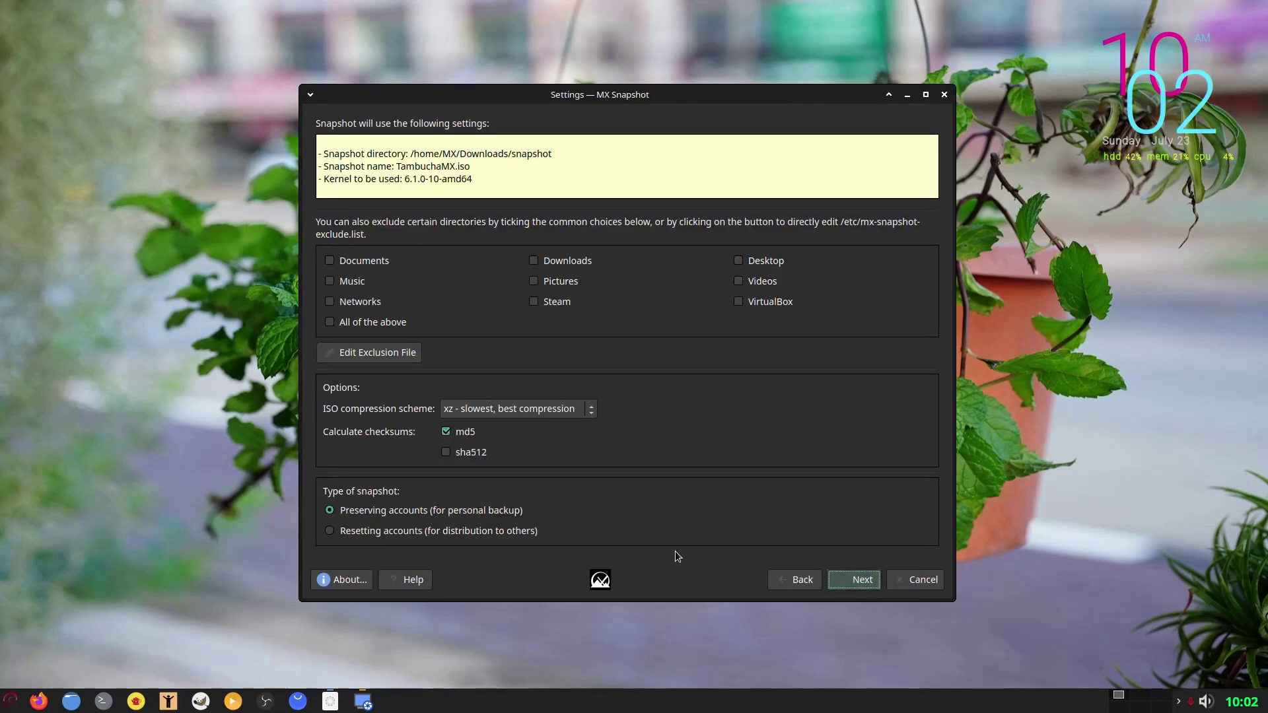
Step: Configure the snapshot with xz compression and resetting accounts for distribution to others, and start creating the ISO
left_click(568, 411)
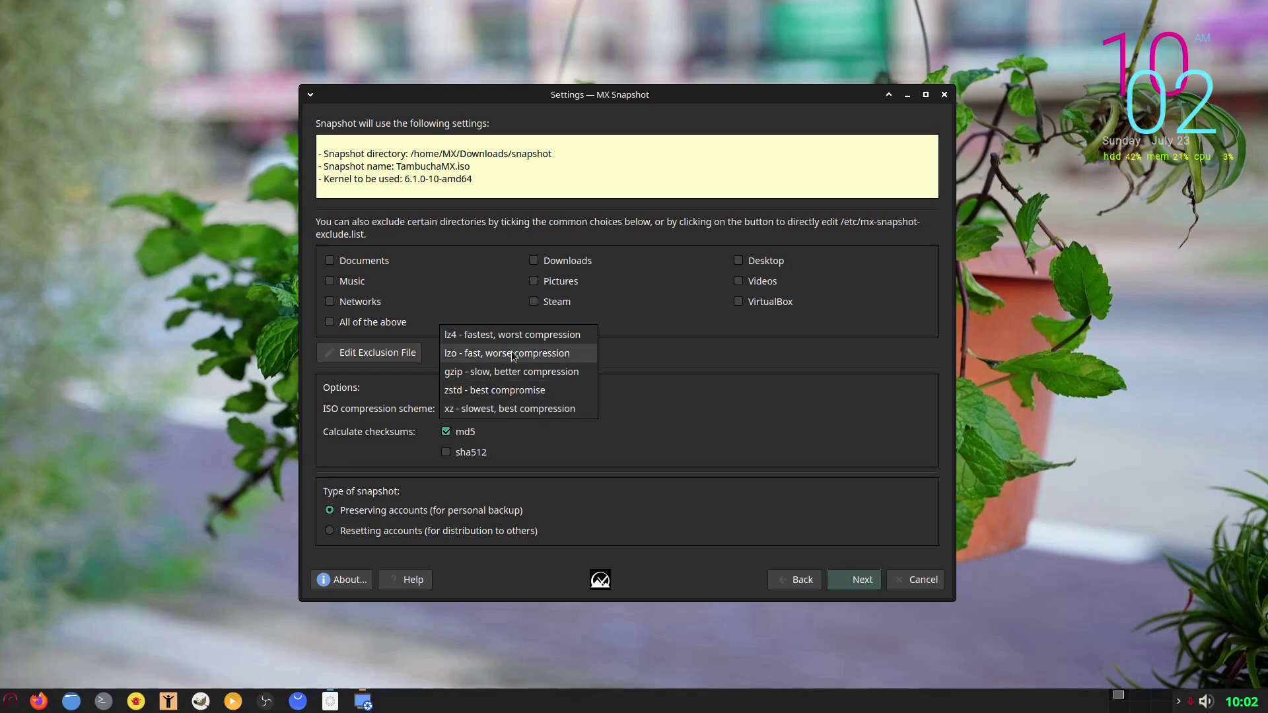
left_click(503, 408)
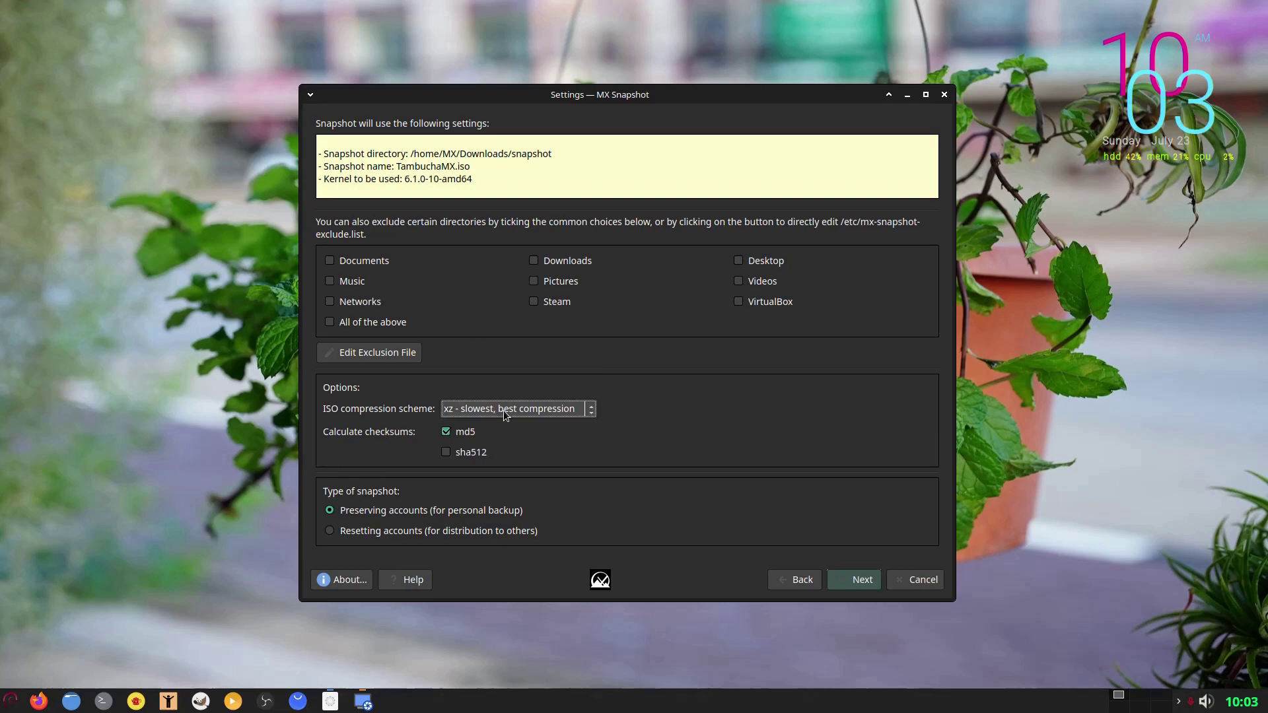
left_click(403, 531)
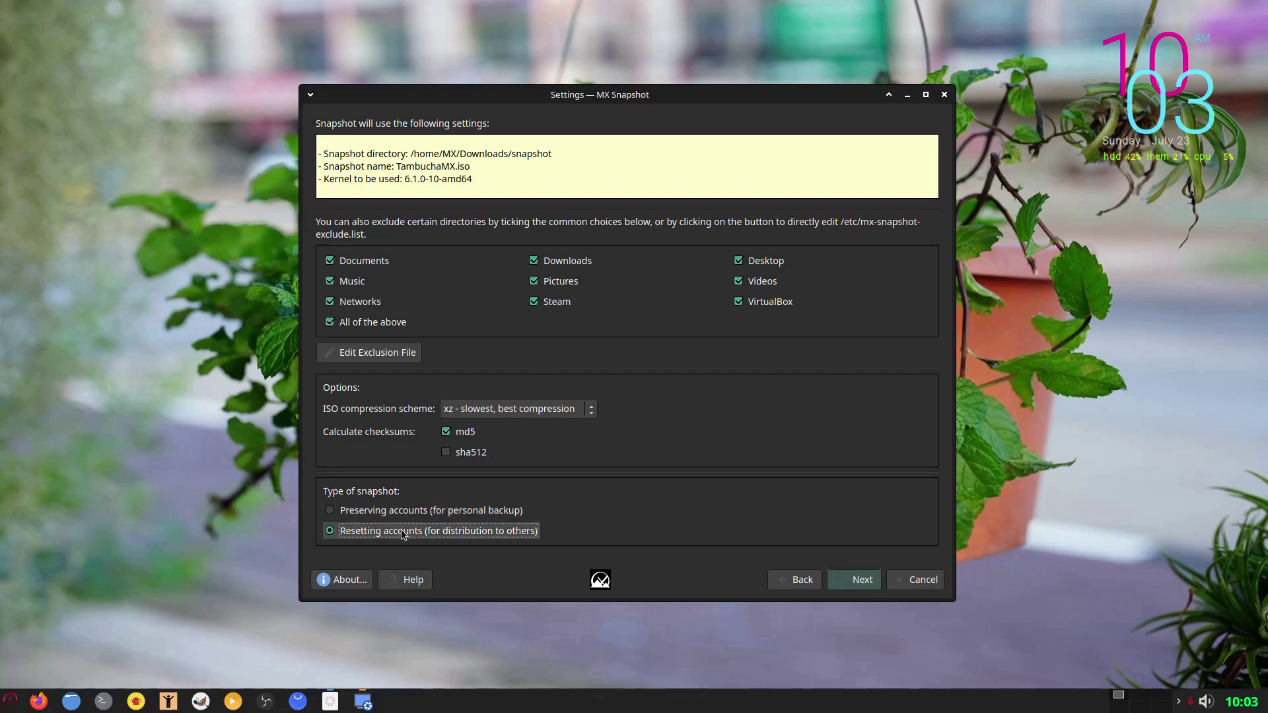
mouse_move(456, 532)
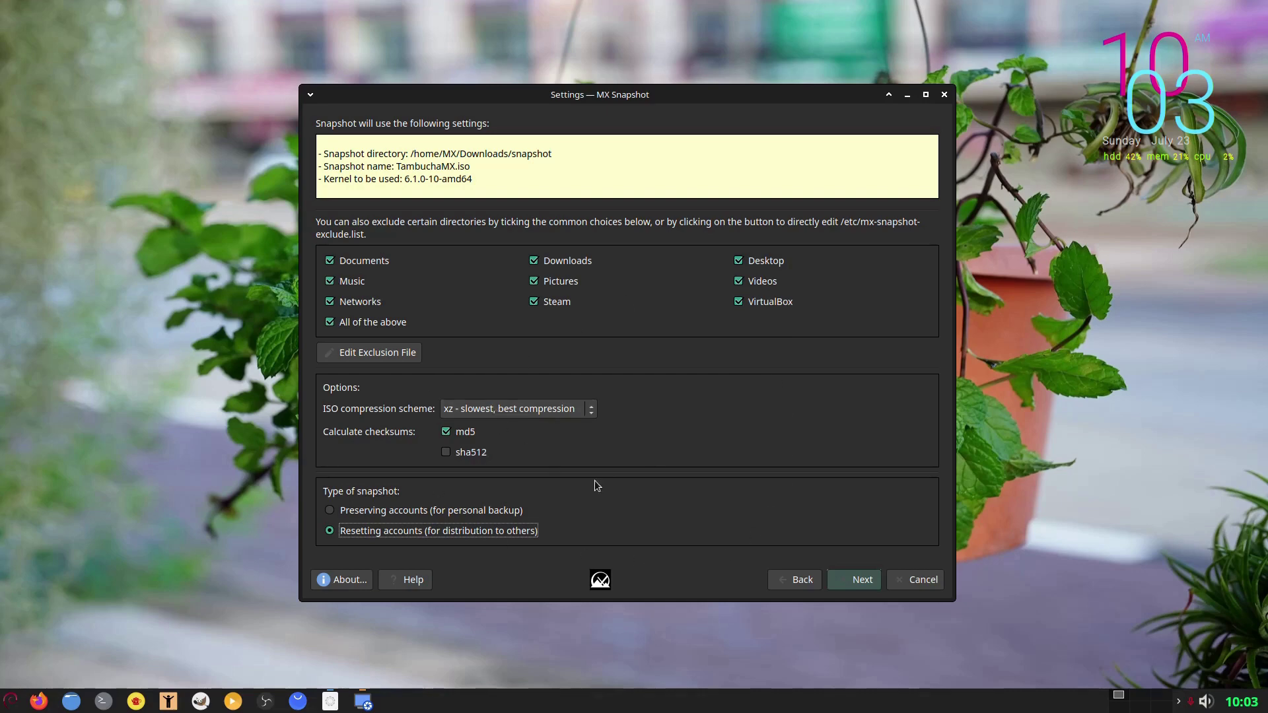
left_click(866, 579)
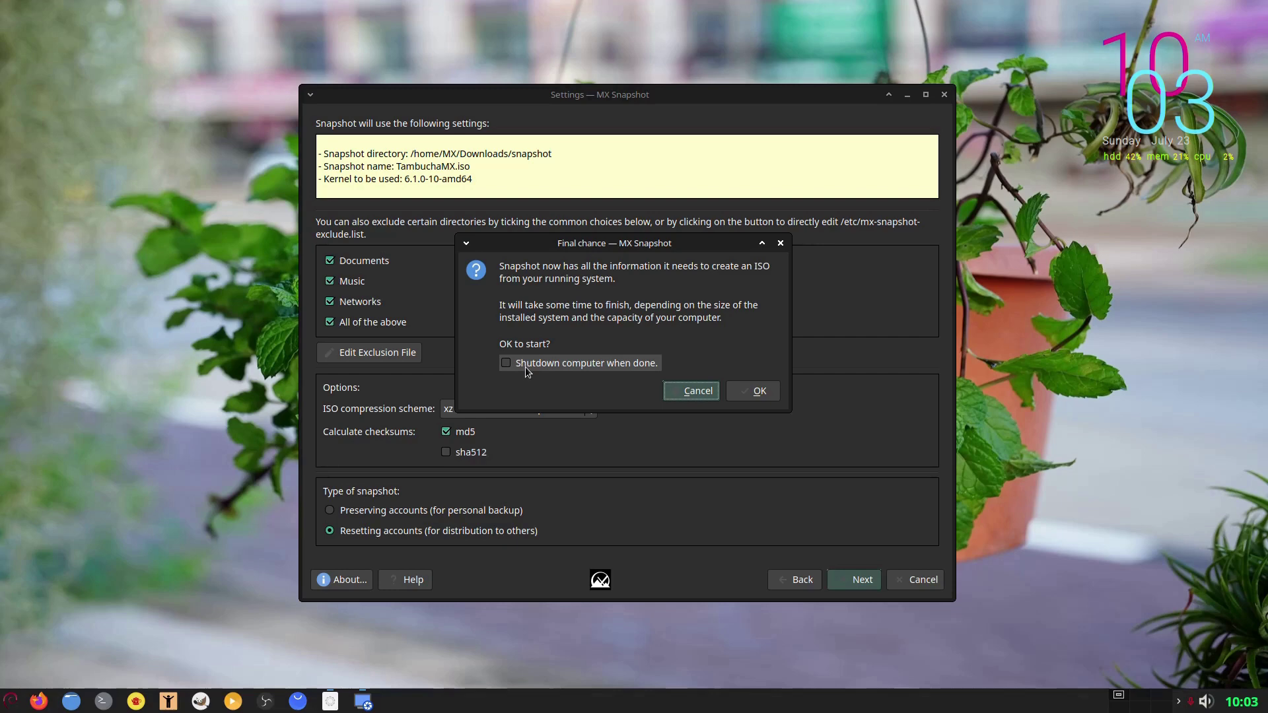
left_click(760, 392)
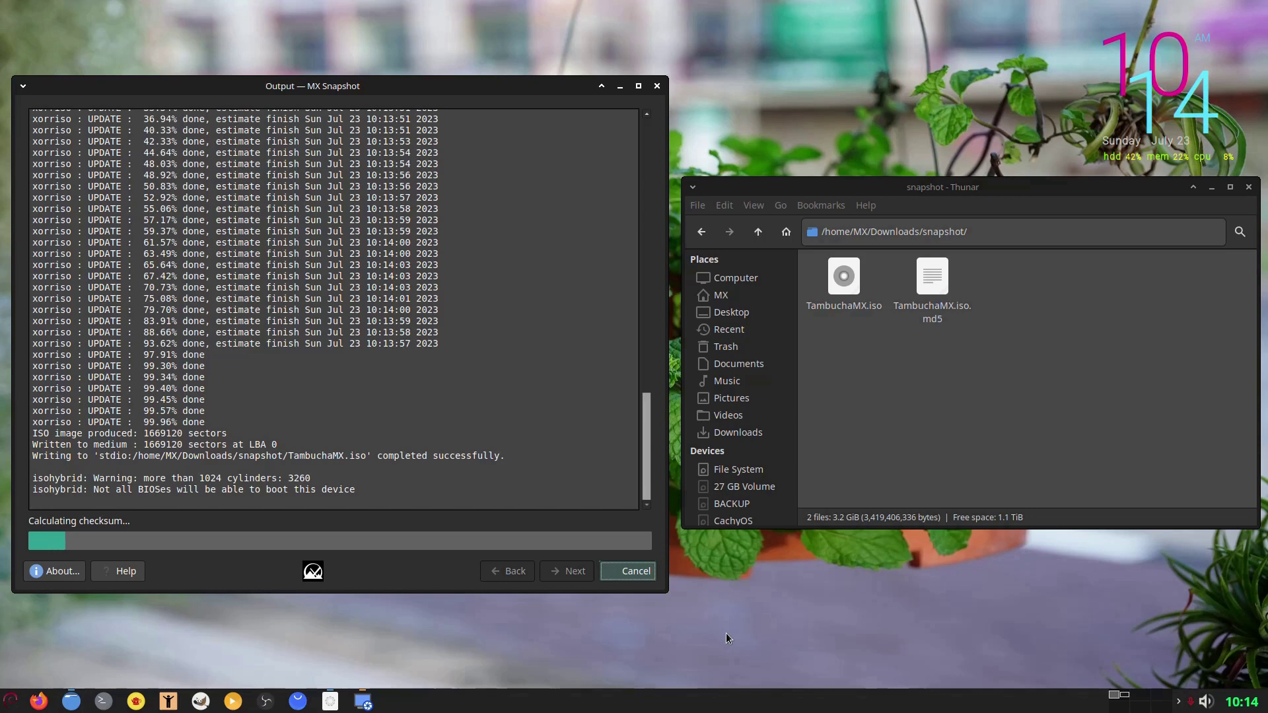
Step: Check the properties of TambuchaMX.iso in the snapshot folder and select its md5 checksum file
left_click(858, 294)
right_click(858, 295)
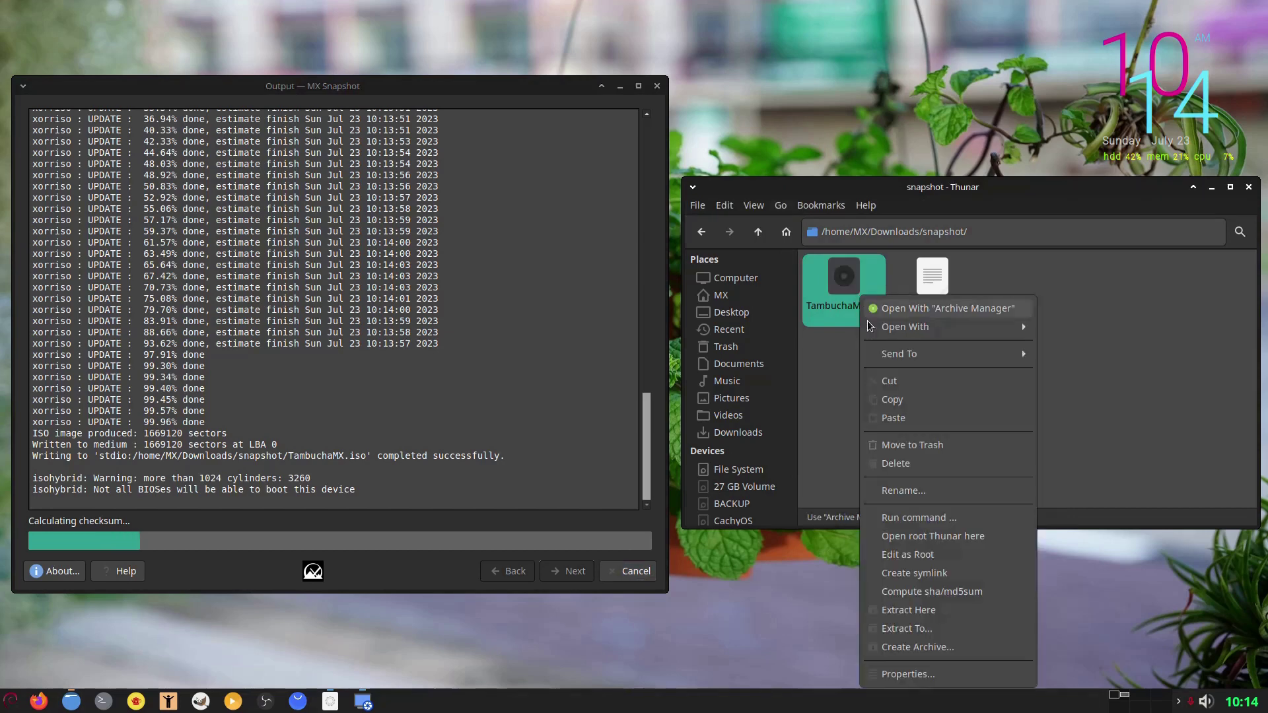
left_click(888, 673)
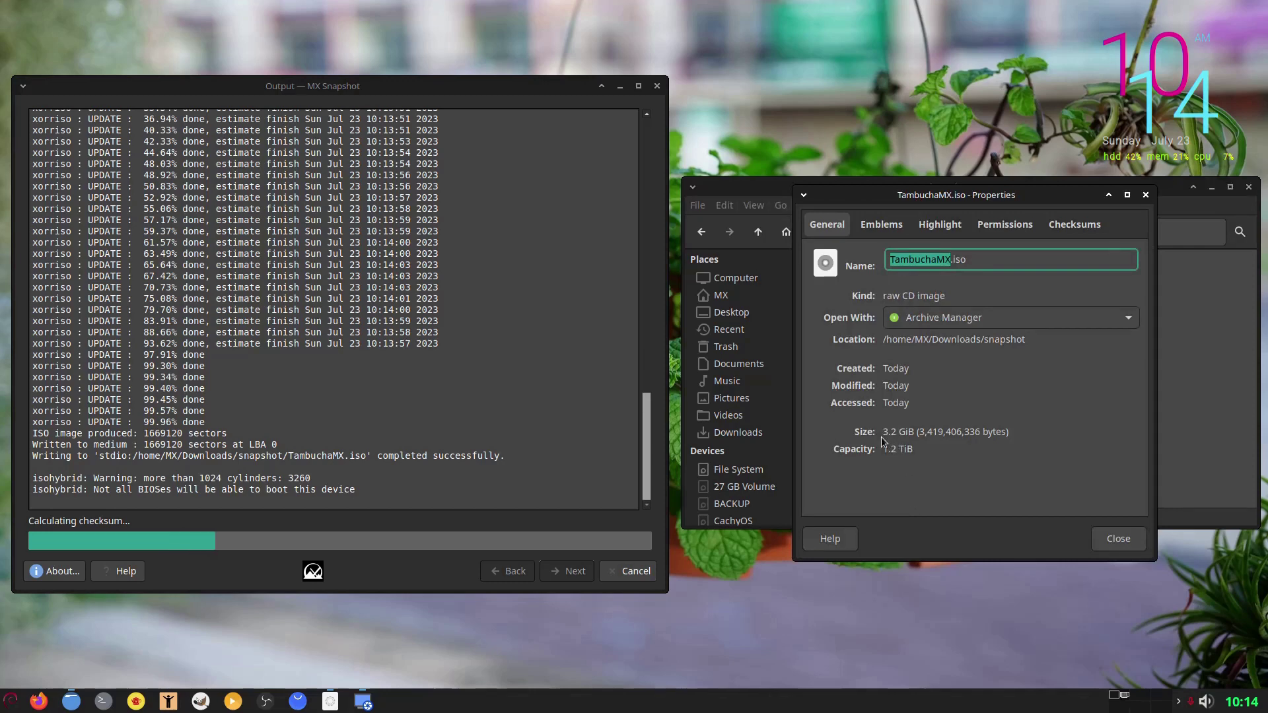
left_click(1108, 547)
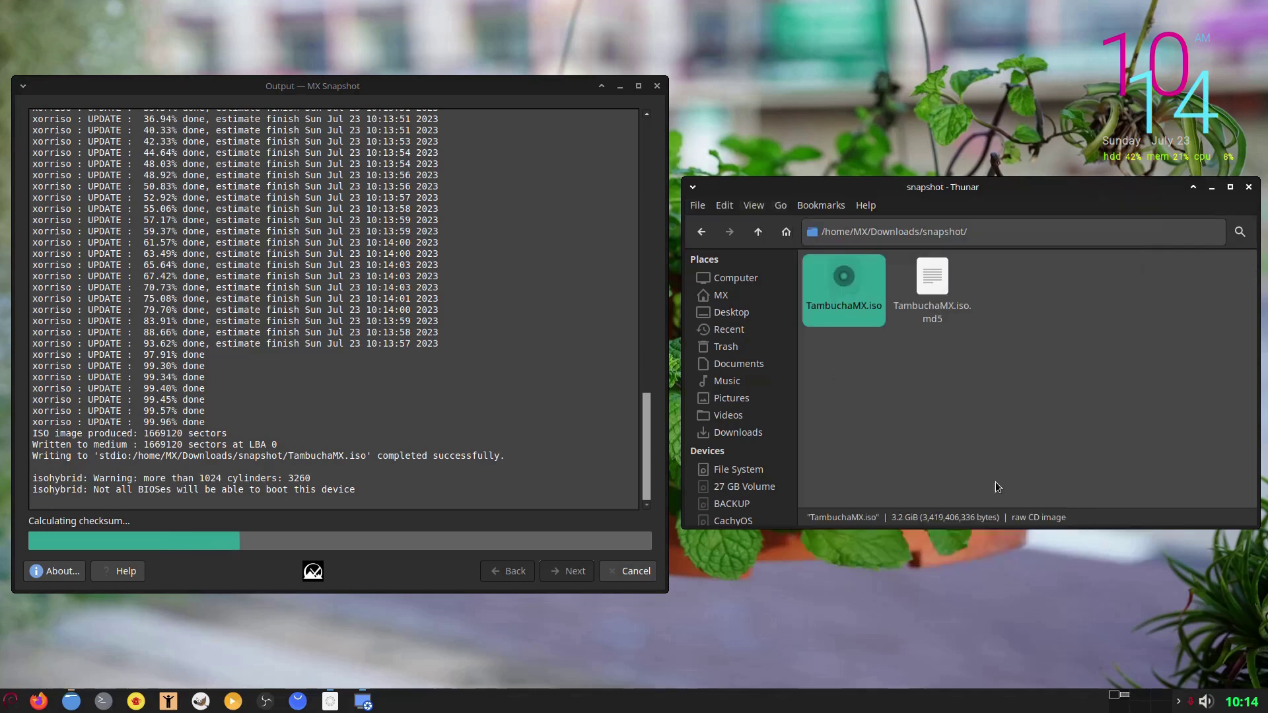
left_click(945, 434)
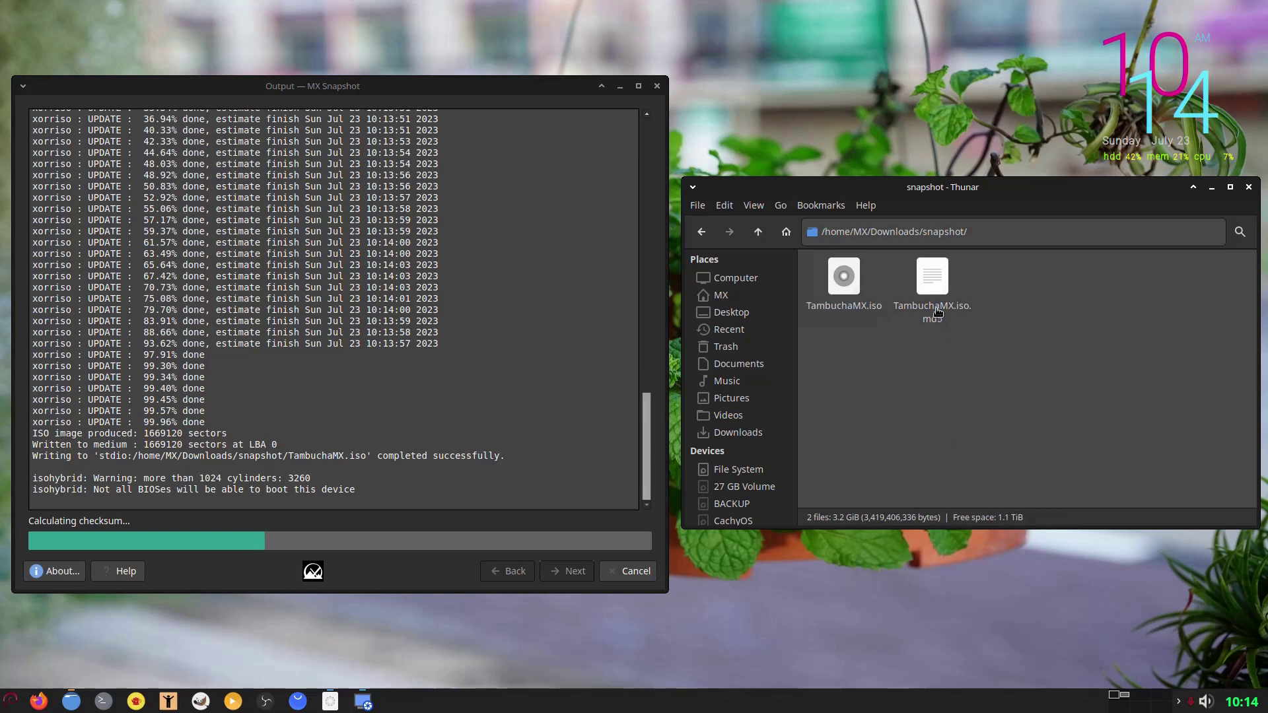
left_click(935, 281)
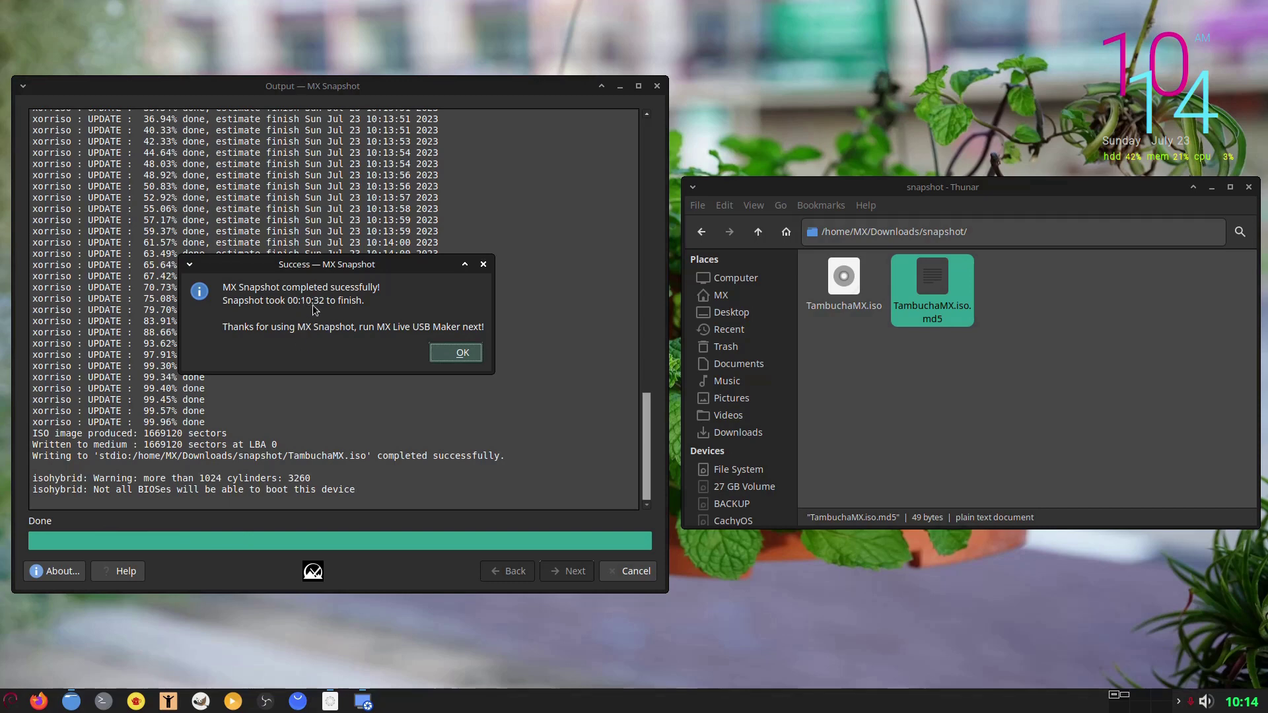
Step: Acknowledge the finished snapshot and close MX Snapshot and the snapshot folder window
left_click(439, 357)
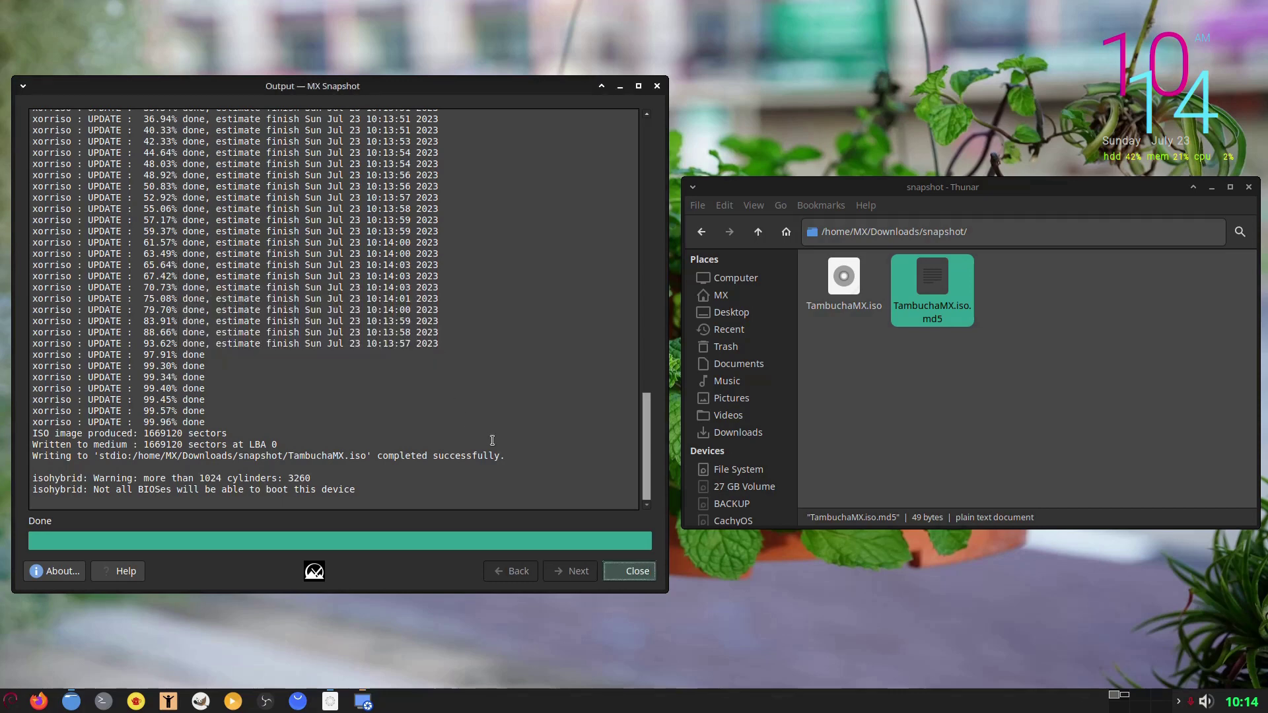
left_click(629, 572)
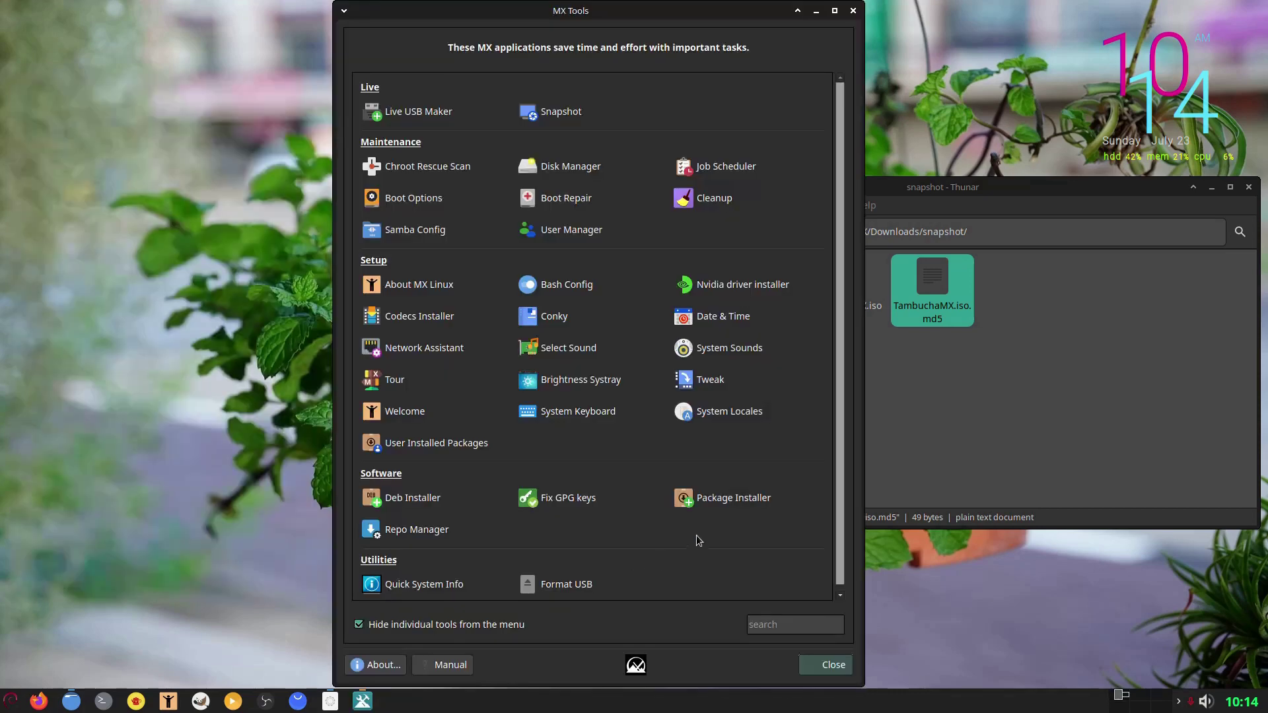
left_click(1249, 187)
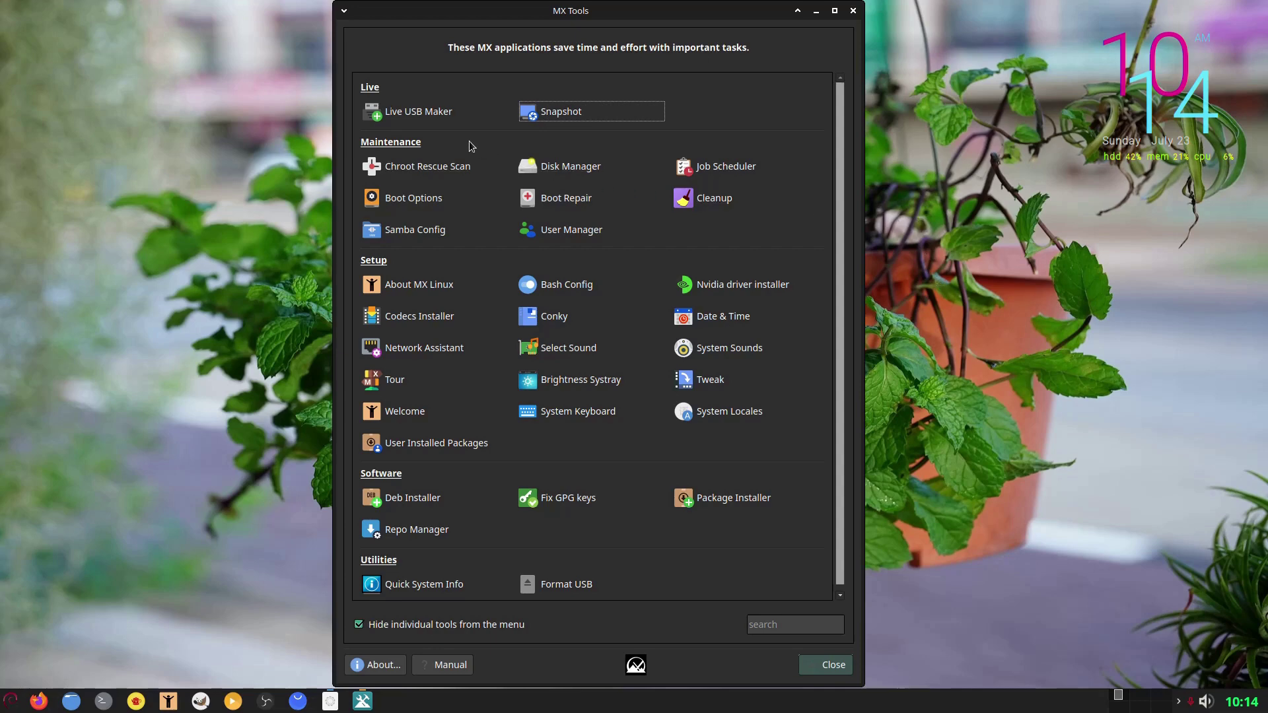
Step: Launch Live USB Maker from MX Tools and authenticate with the account password, closing the customMX volume window
left_click(434, 119)
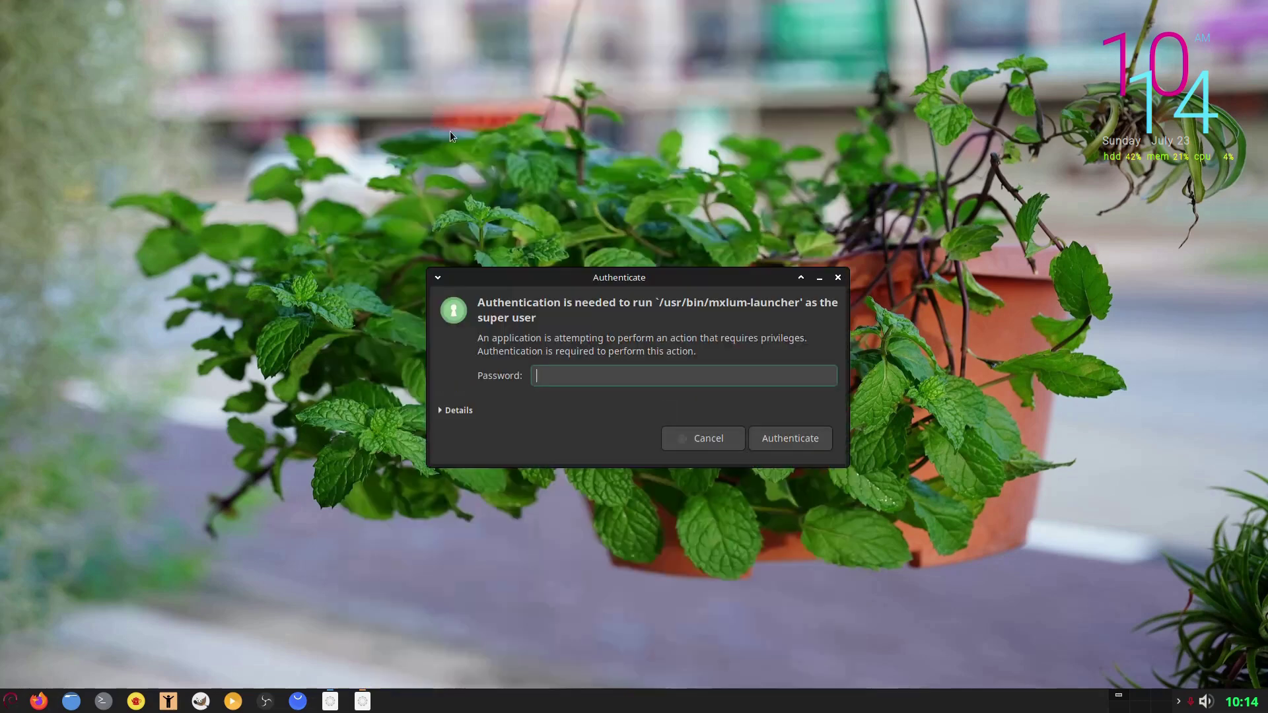
type("•••••••")
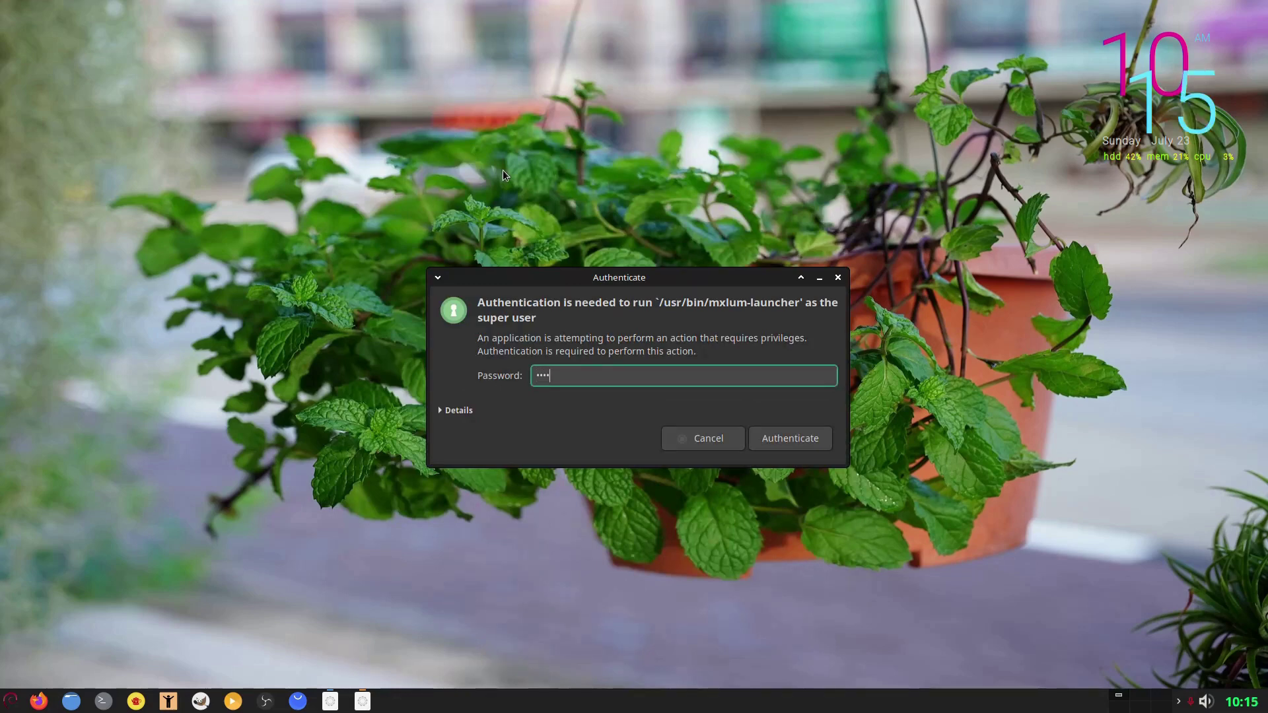
type("••••")
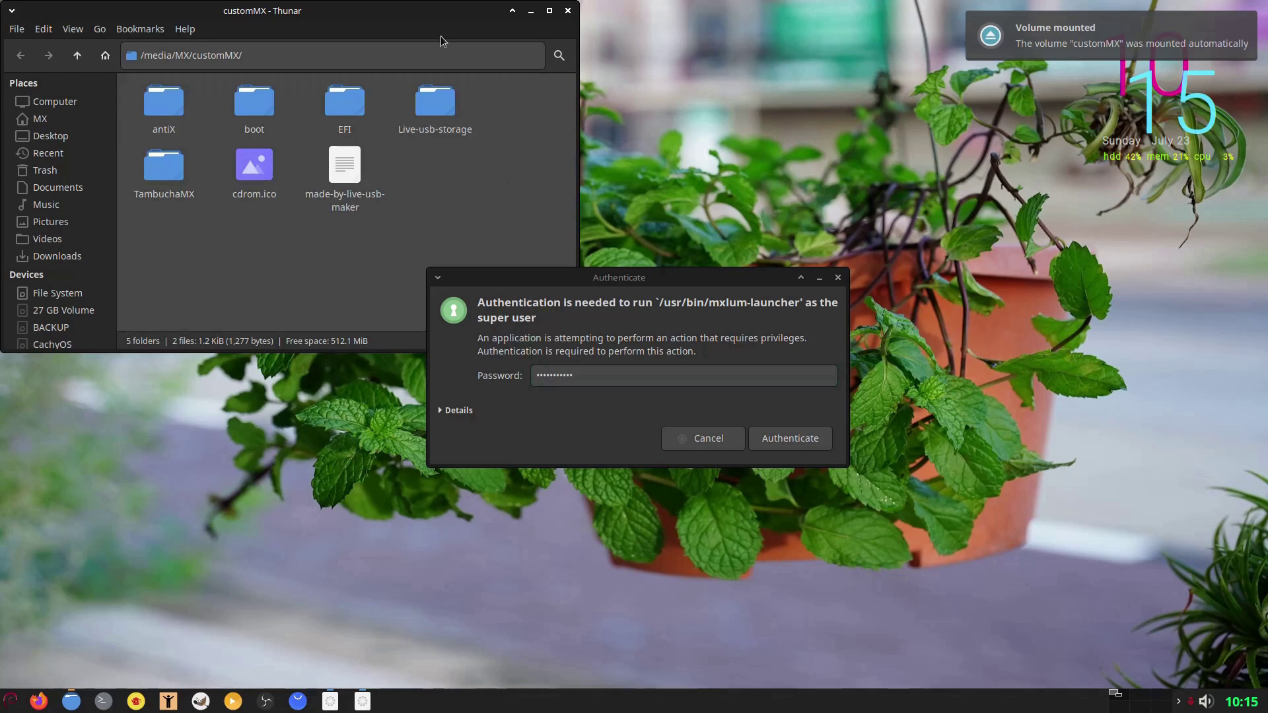
left_click(568, 10)
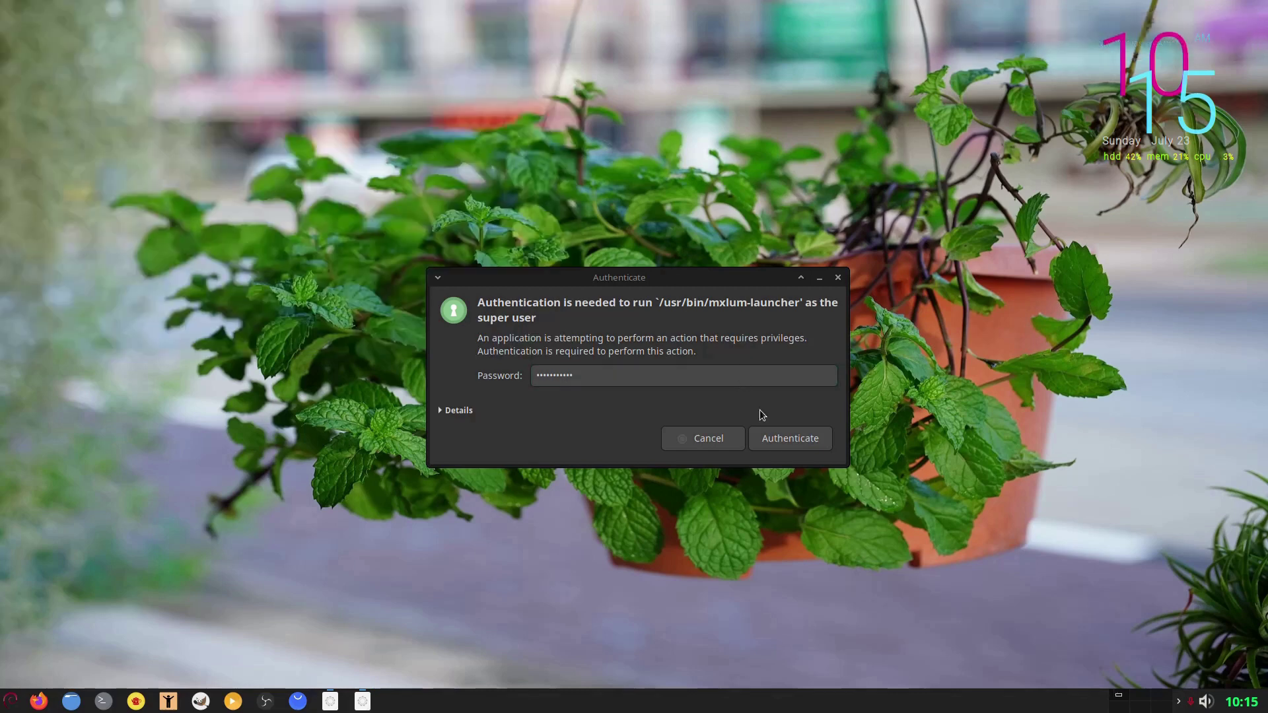
left_click(766, 438)
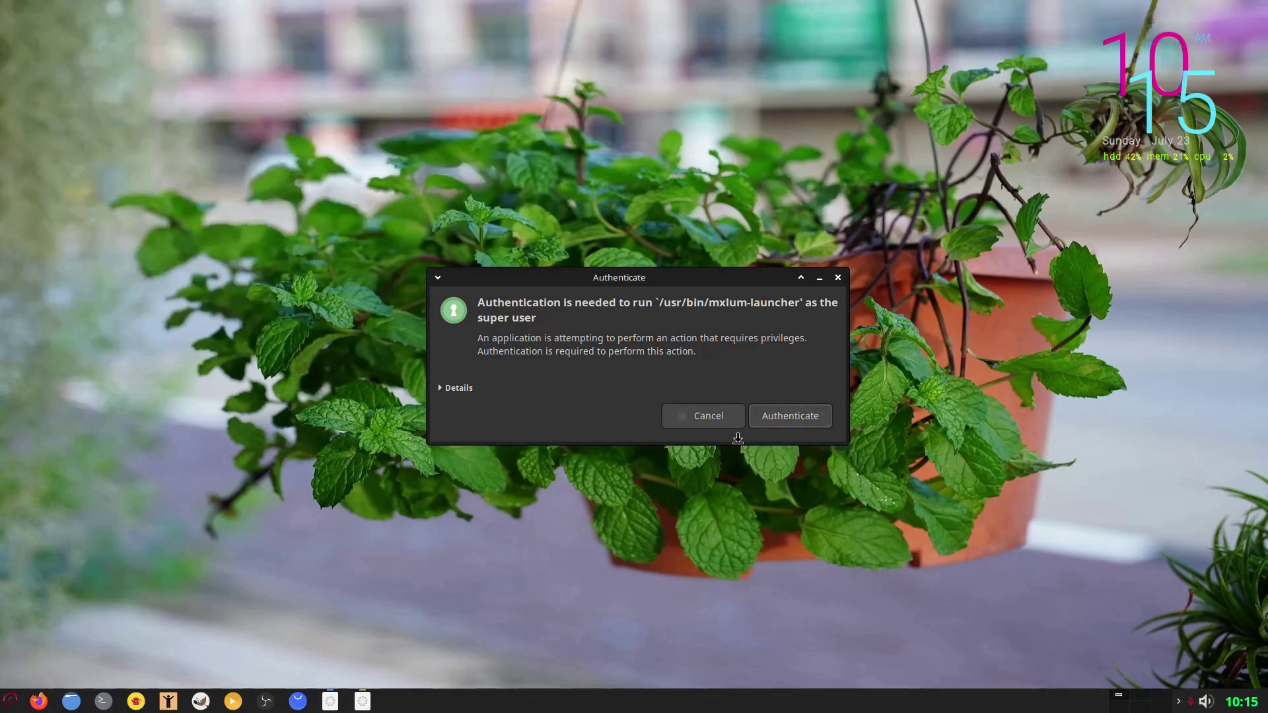
type("•")
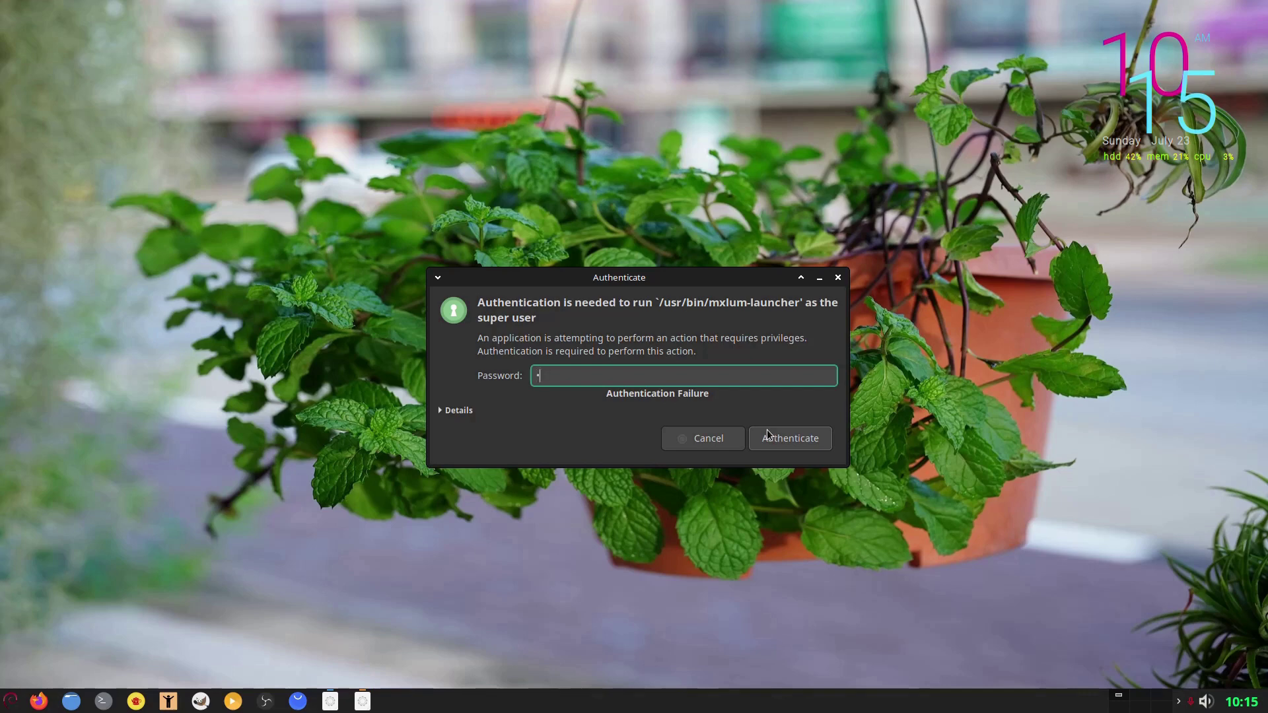
type("••••••••••••")
left_click(767, 434)
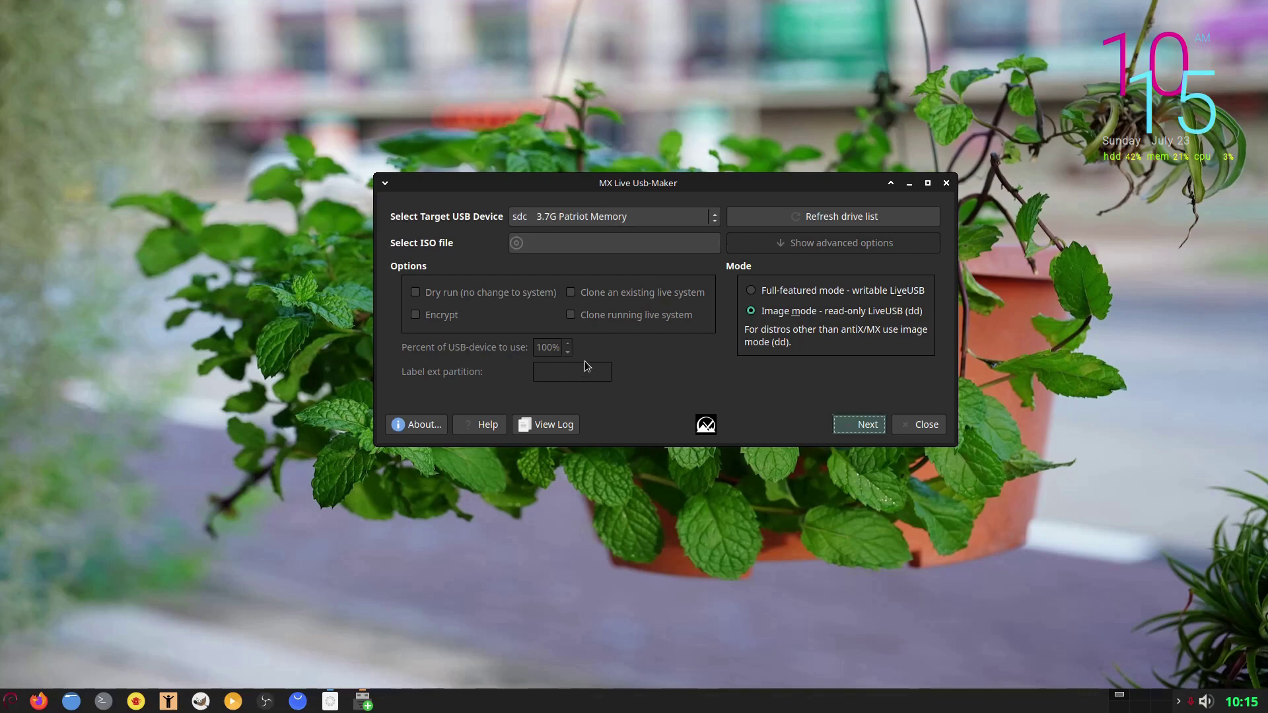
Step: Select TambuchaMX.iso from the home folder's Downloads/snapshot directory as the ISO to write to the USB drive
left_click(543, 248)
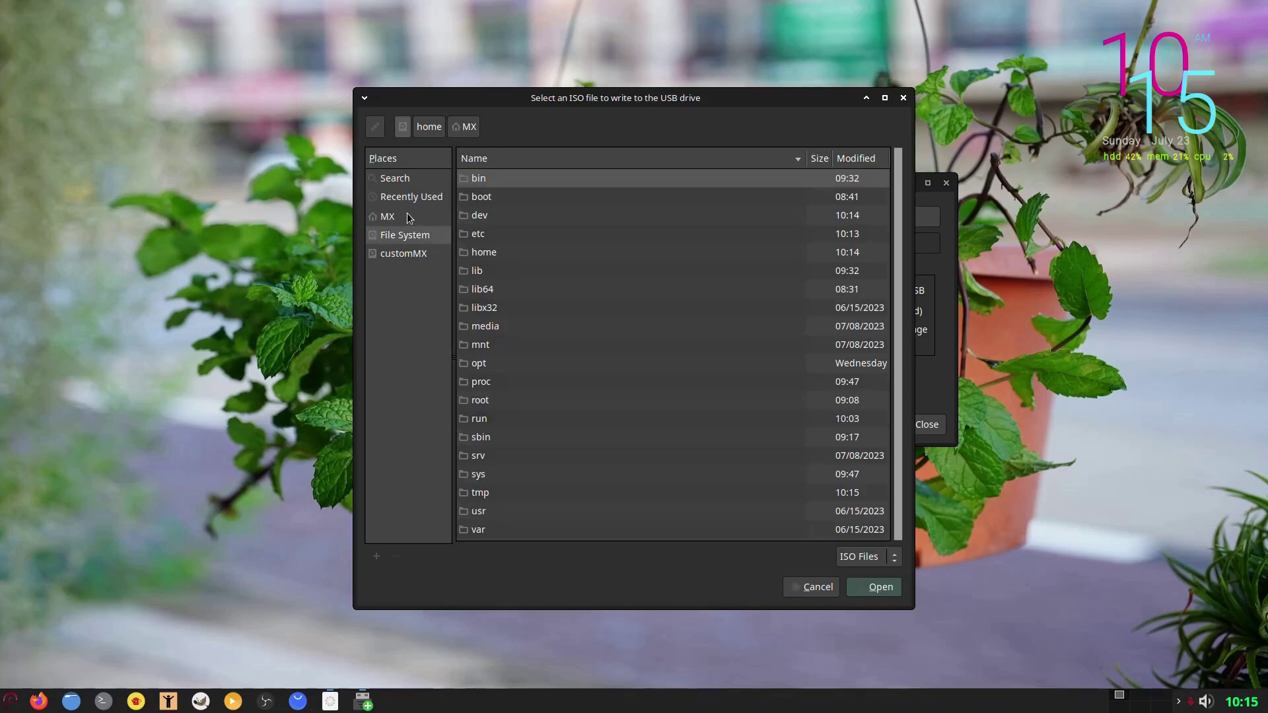
left_click(389, 217)
double_click(496, 216)
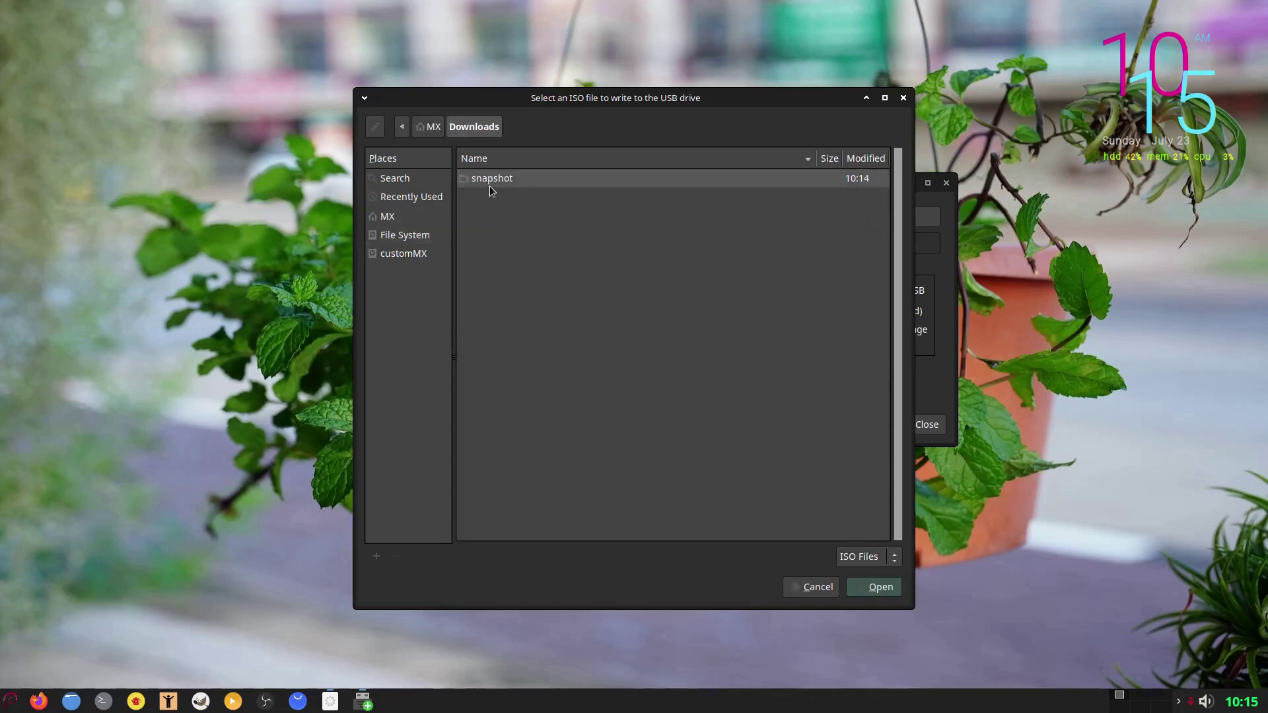
double_click(489, 185)
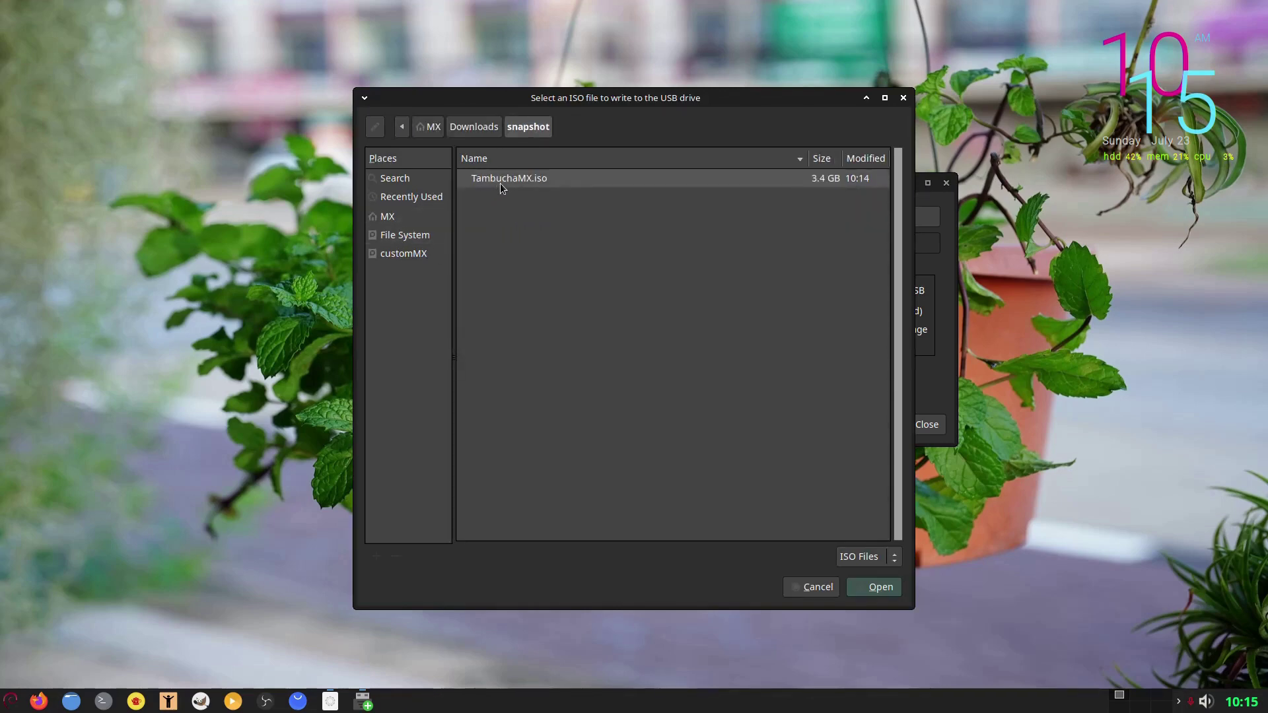
left_click(872, 586)
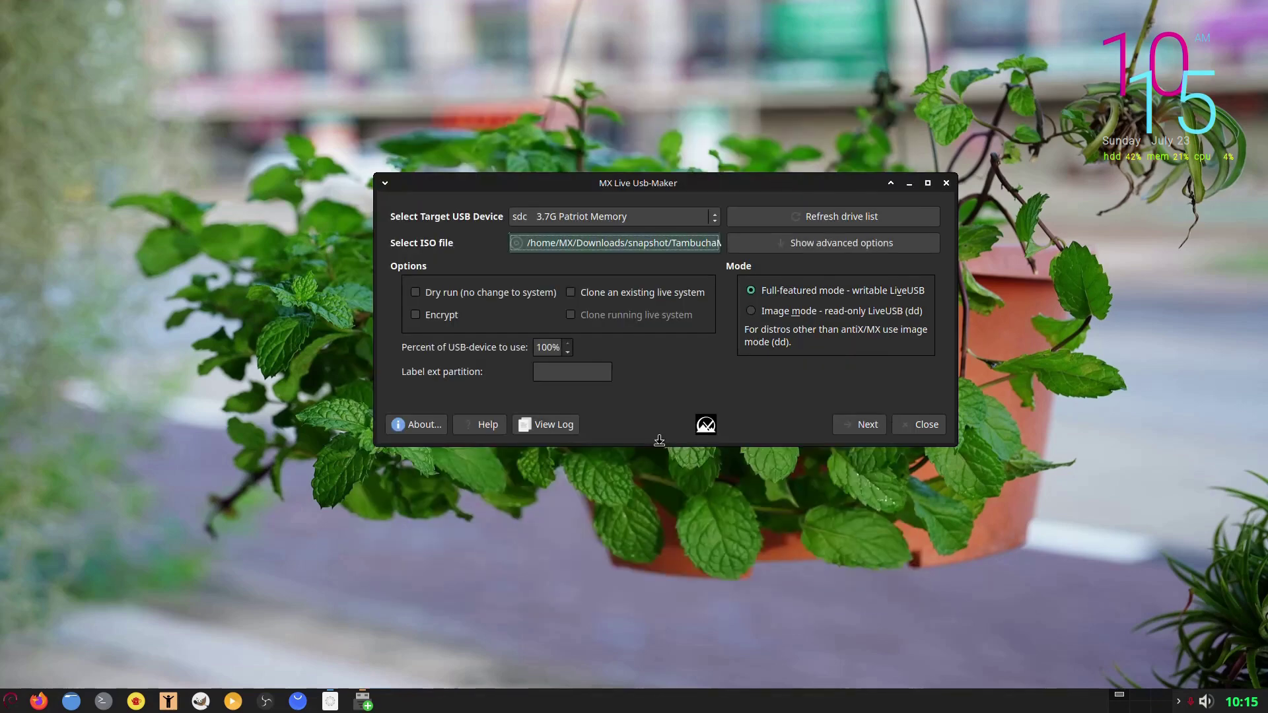
Step: Label the ext partition customMX and start writing the live USB, agreeing to erase the 3.7G Patriot Memory drive
left_click(564, 373)
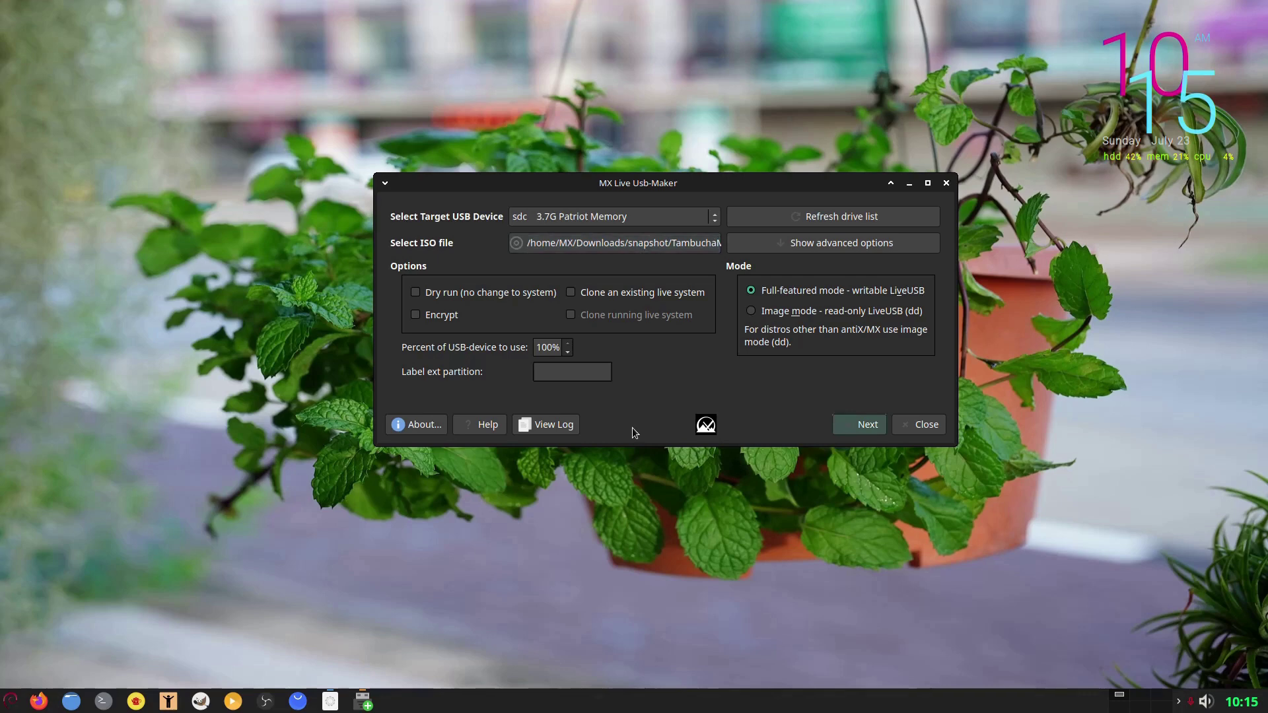
type("customMX")
left_click(859, 427)
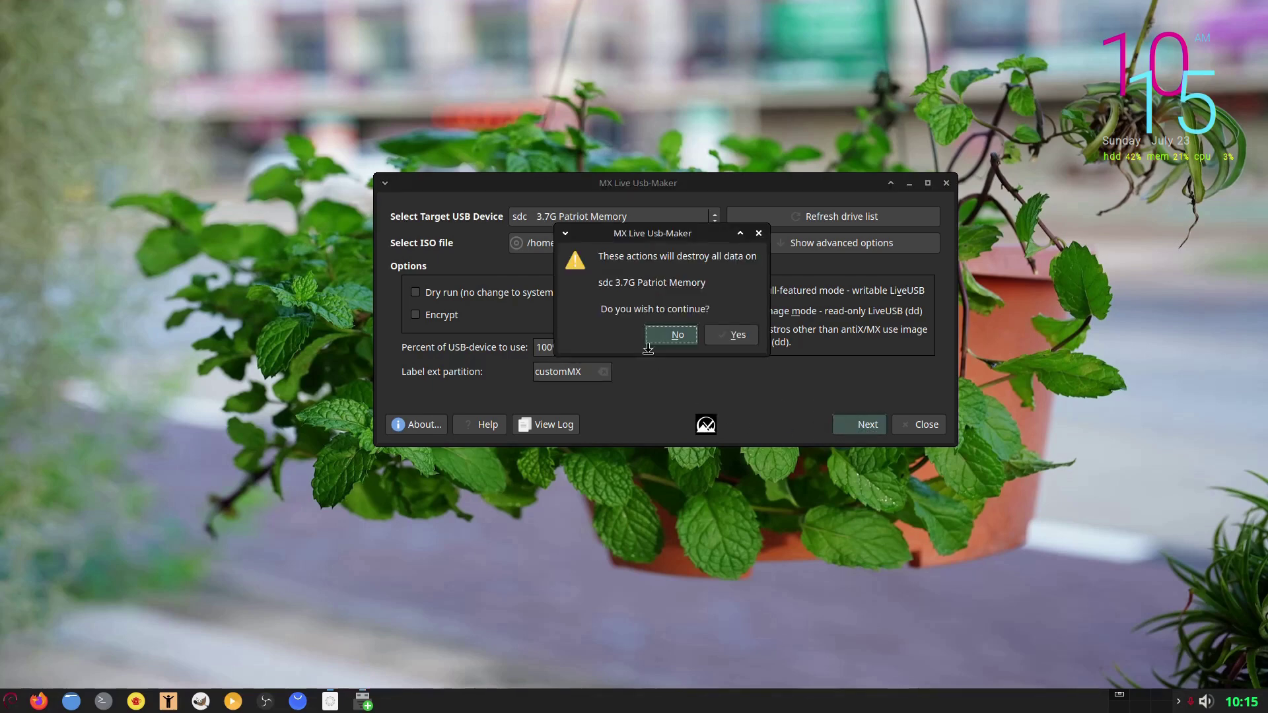
left_click(735, 338)
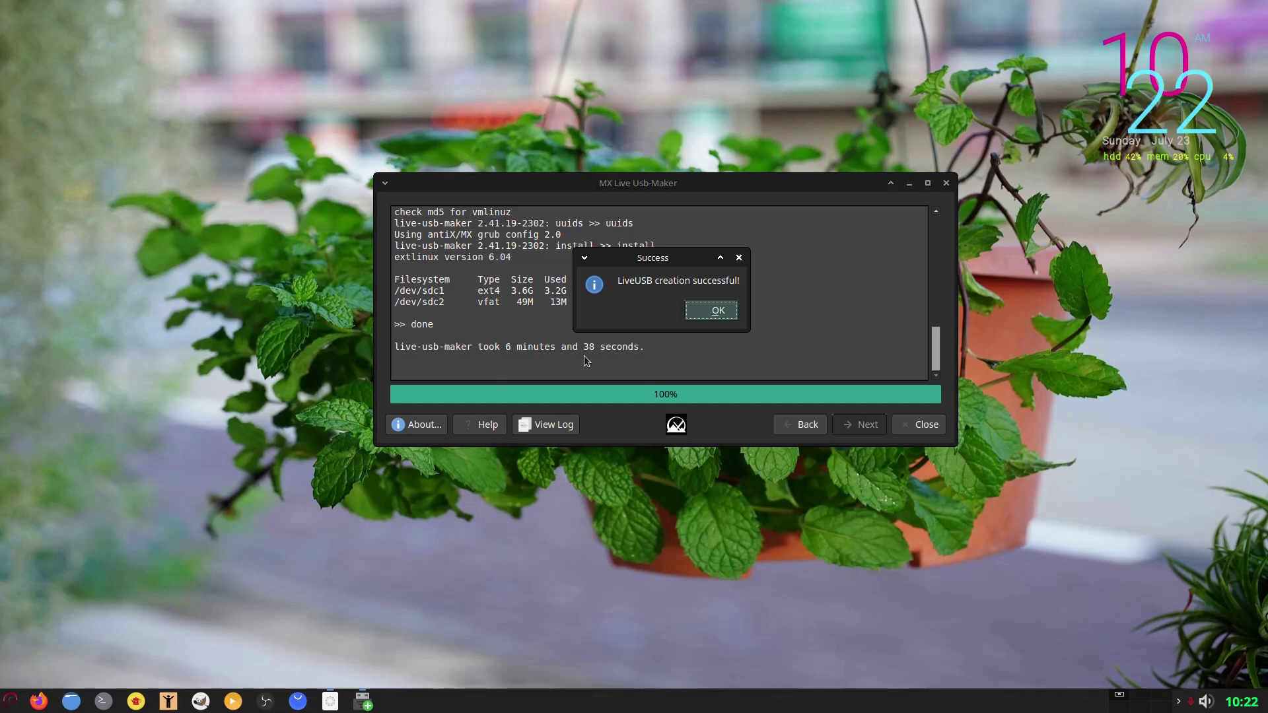
Step: Acknowledge the finished live USB and close Live USB Maker and MX Tools
left_click(717, 310)
left_click(924, 426)
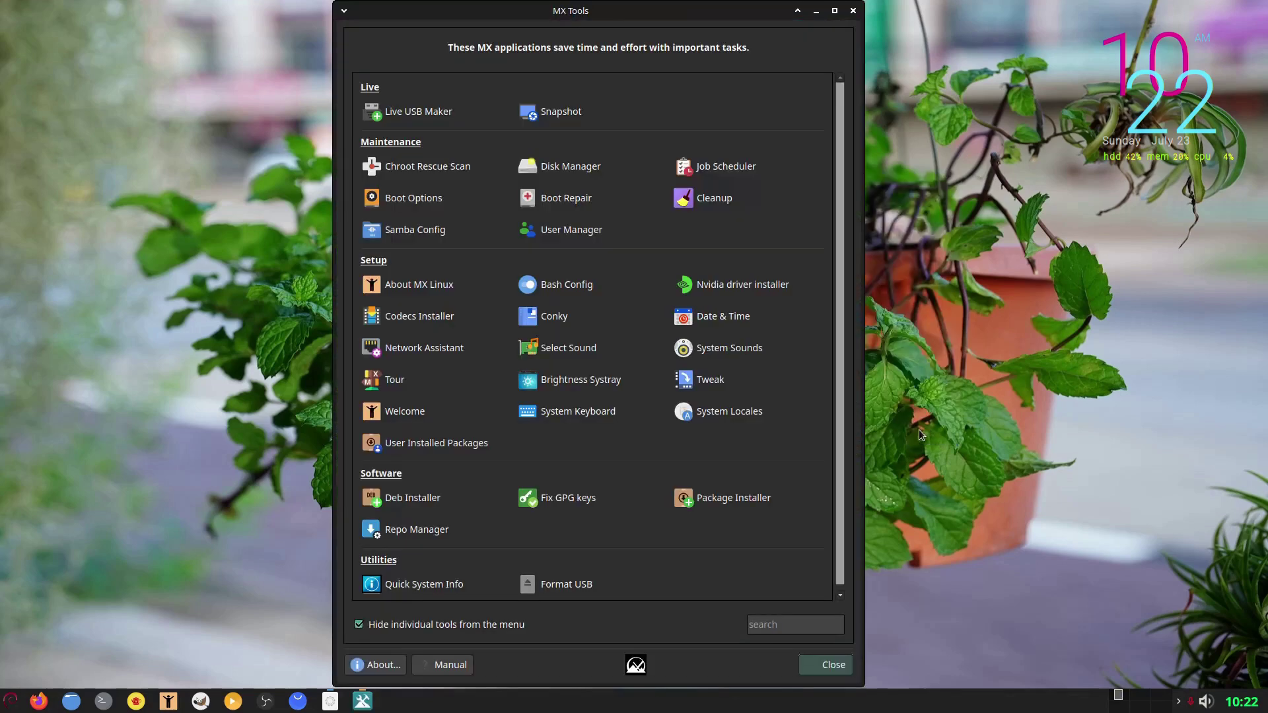
left_click(828, 665)
Step: Open the home folder in the file manager, look for the customMX drive among the devices, and close the window
left_click(71, 701)
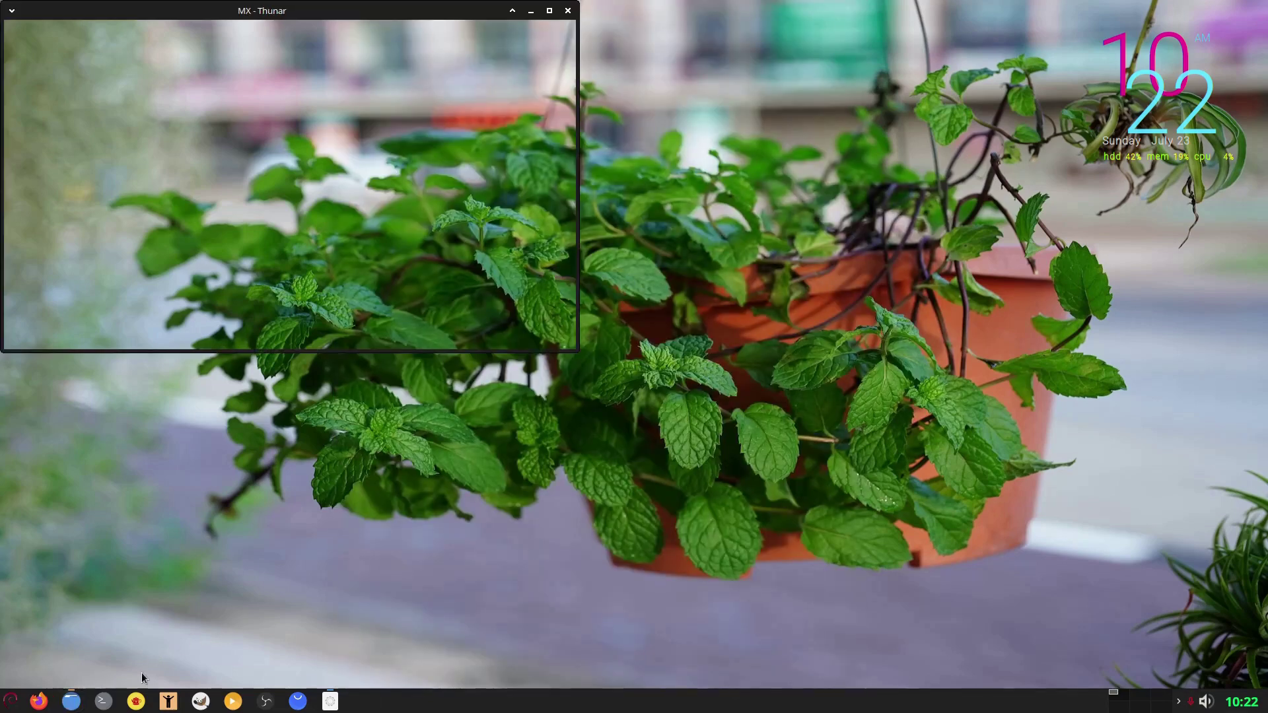
scroll(95, 256, "down", 3)
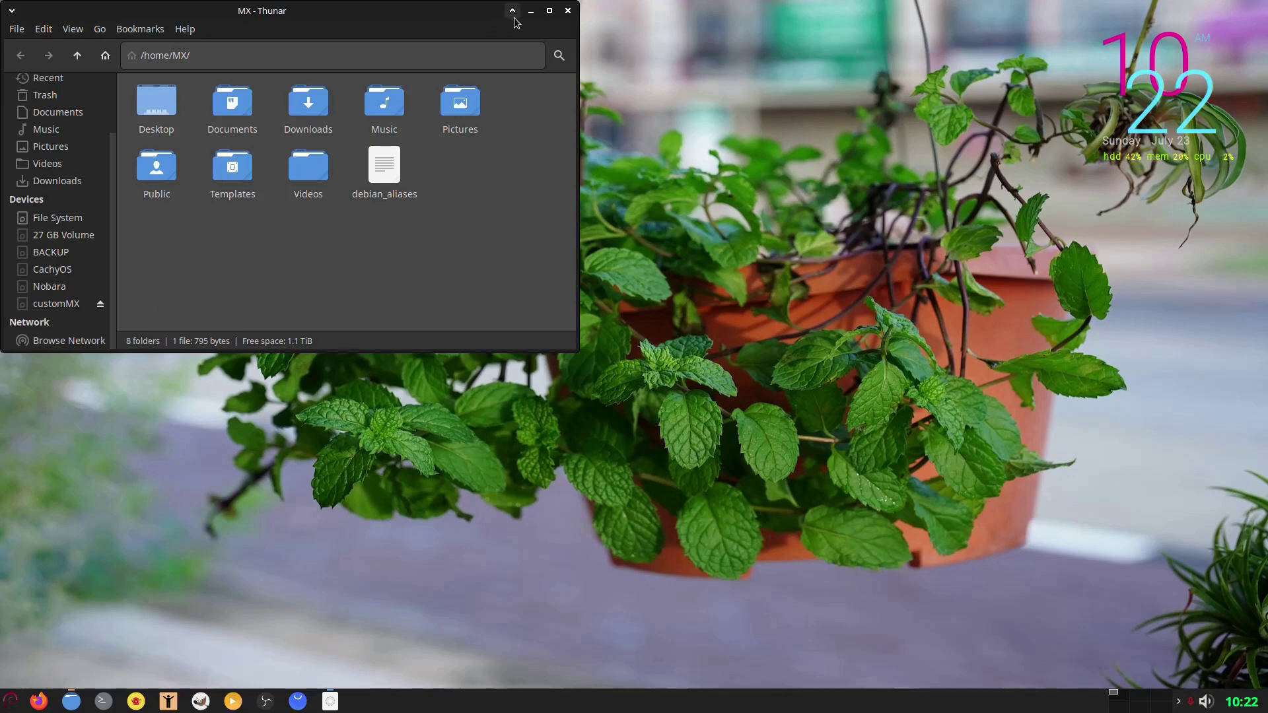
left_click_drag(426, 26, 748, 164)
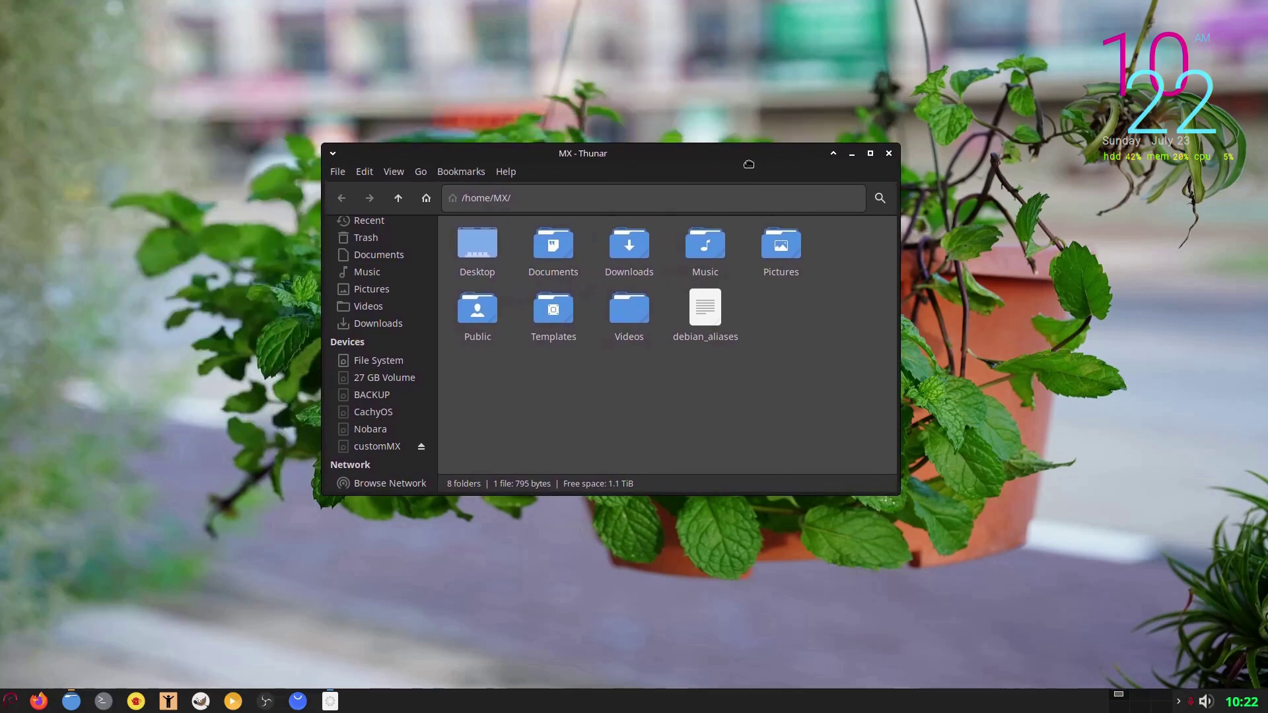
left_click(890, 154)
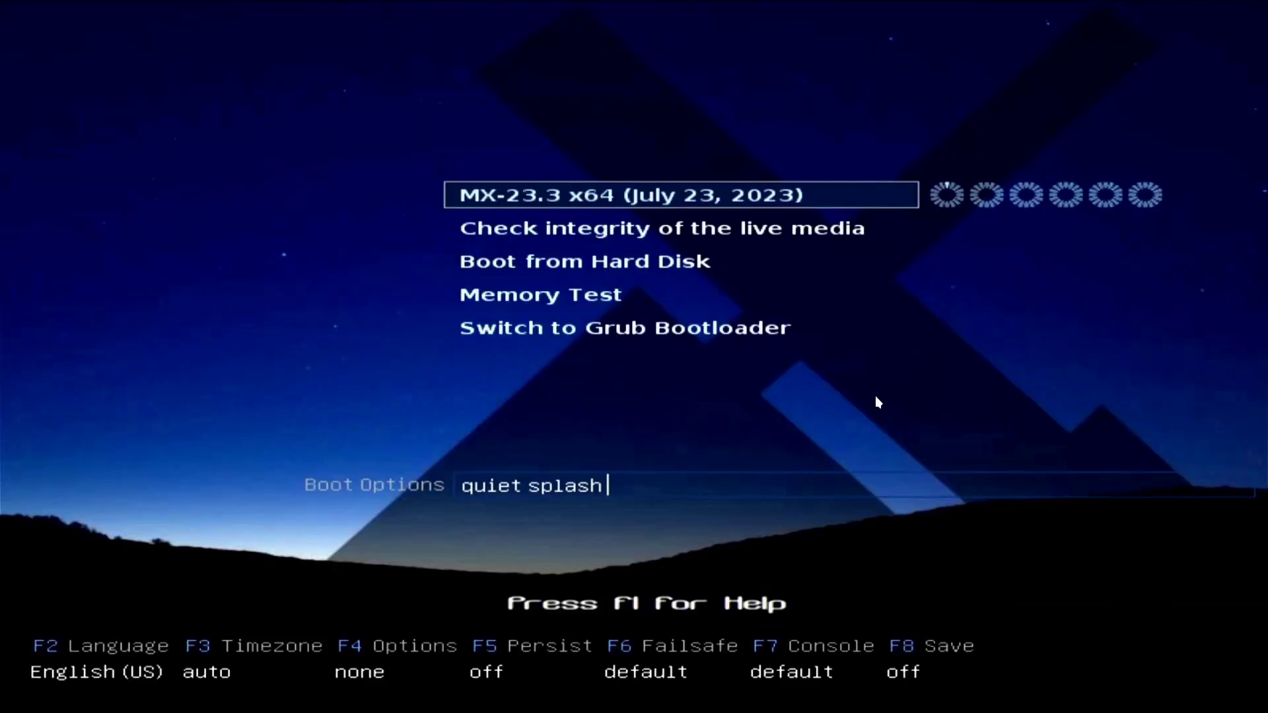
Step: Look at the live media integrity check option in the USB boot menu and return to the MX-23.3 x64 entry
key("Down")
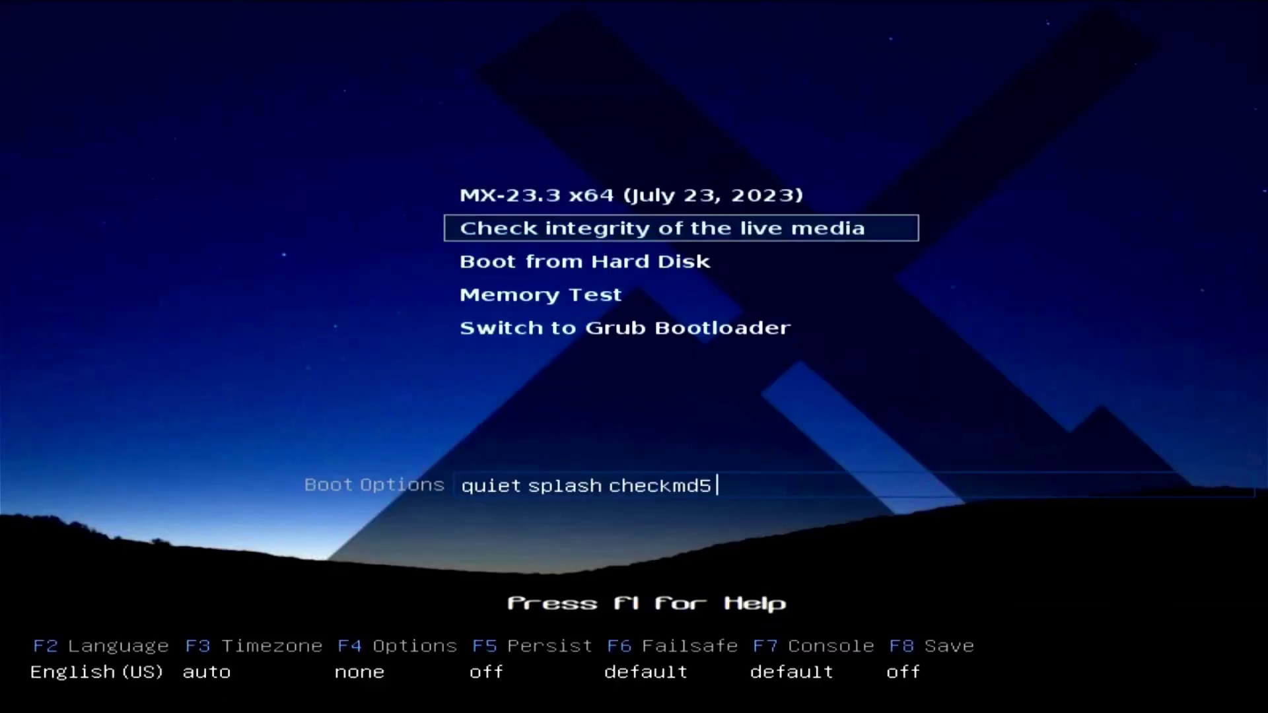
key("Up")
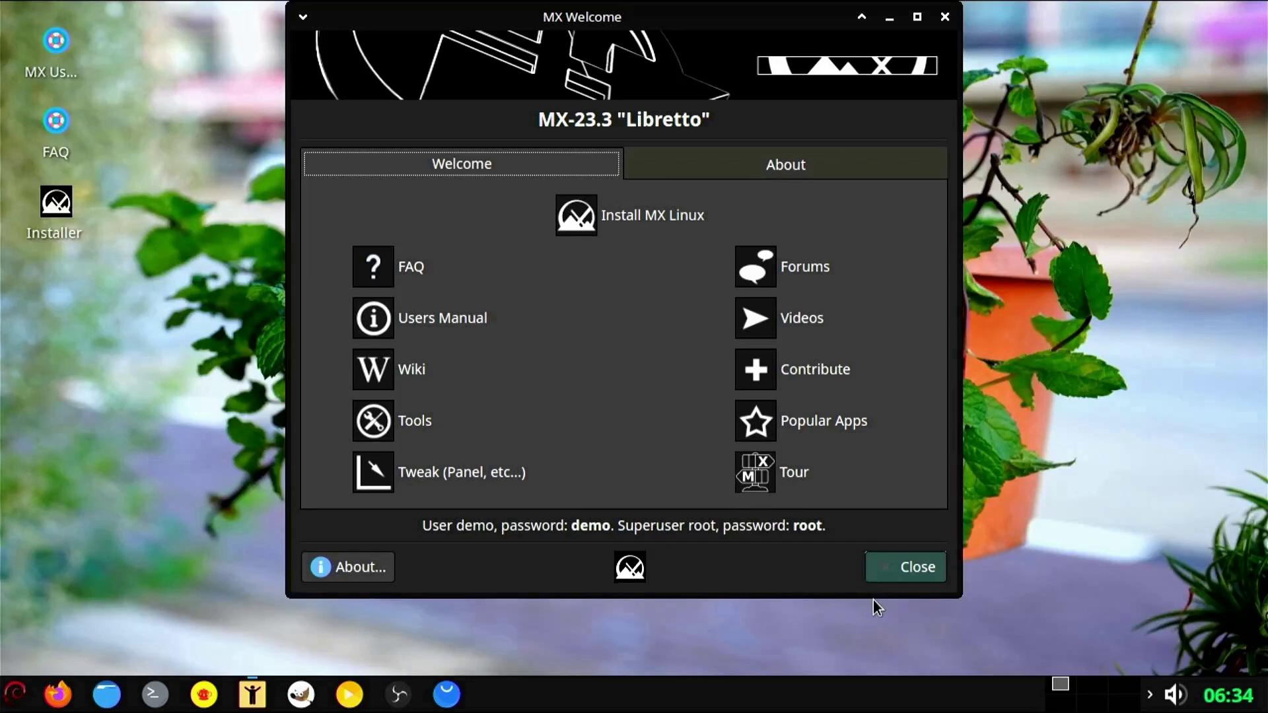
Step: Dismiss the MX Welcome window, then look at the application menu and the Settings Manager and close it
left_click(887, 577)
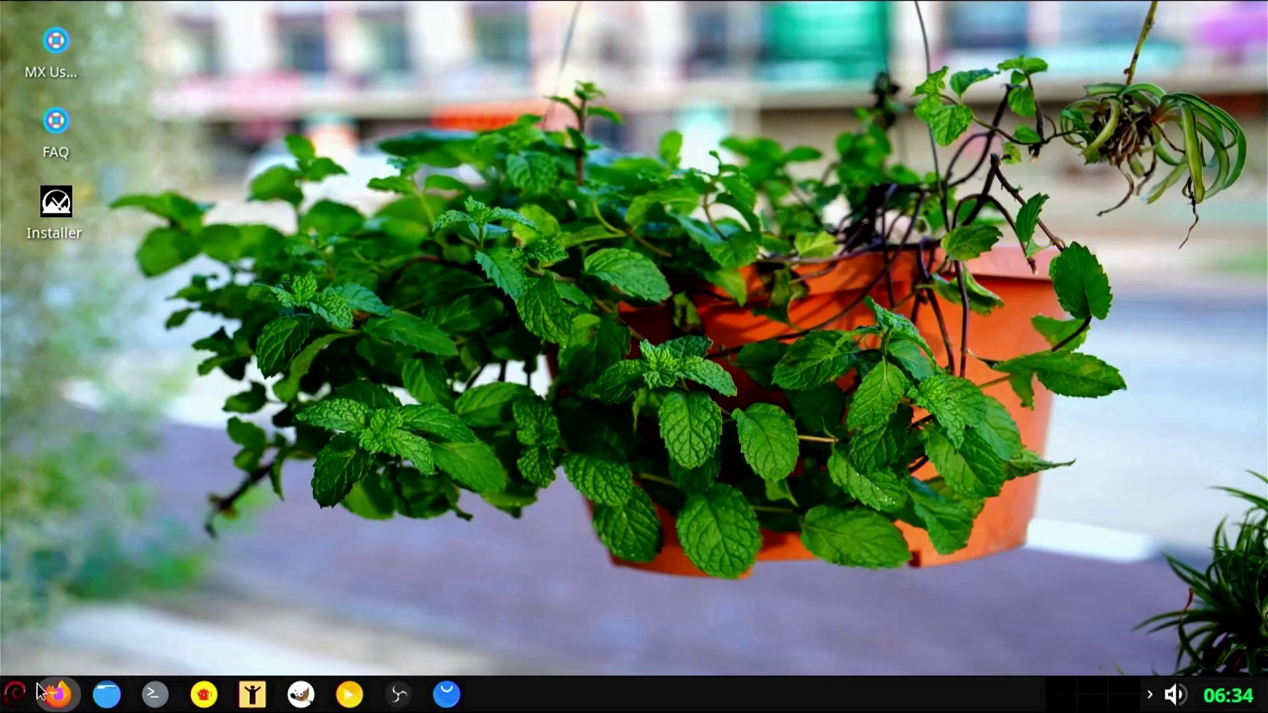
left_click(13, 697)
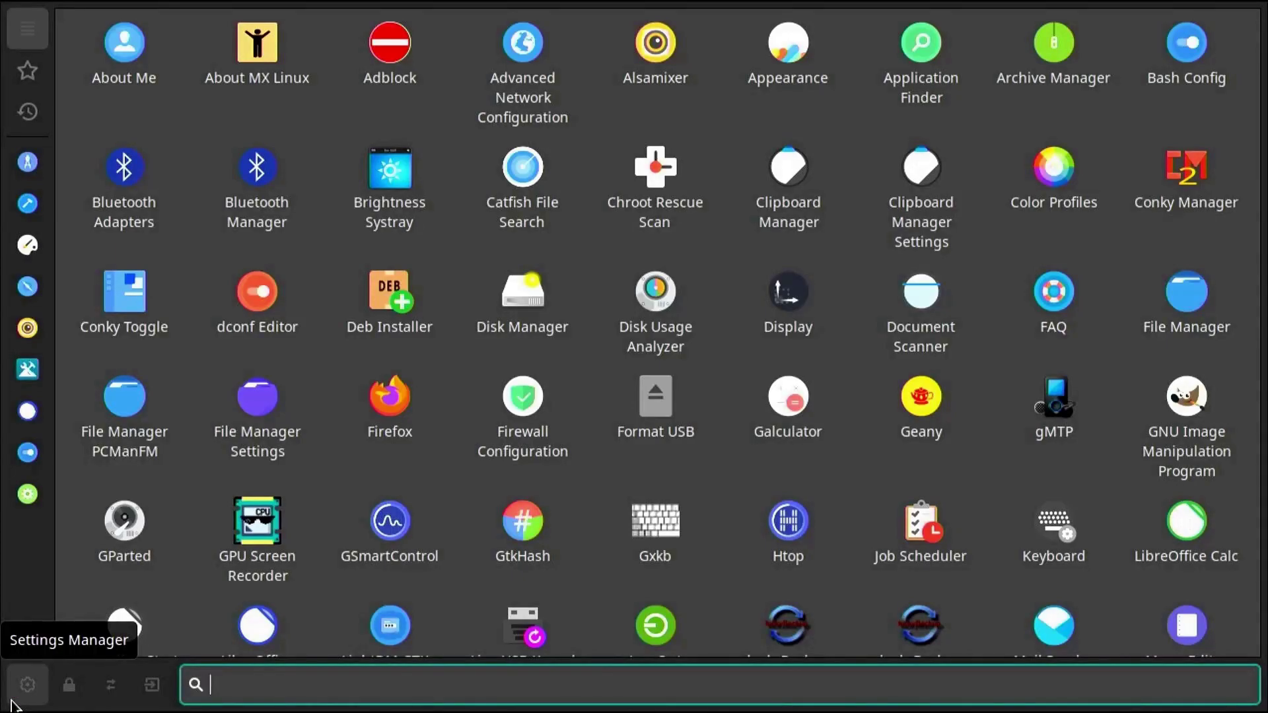
left_click(14, 699)
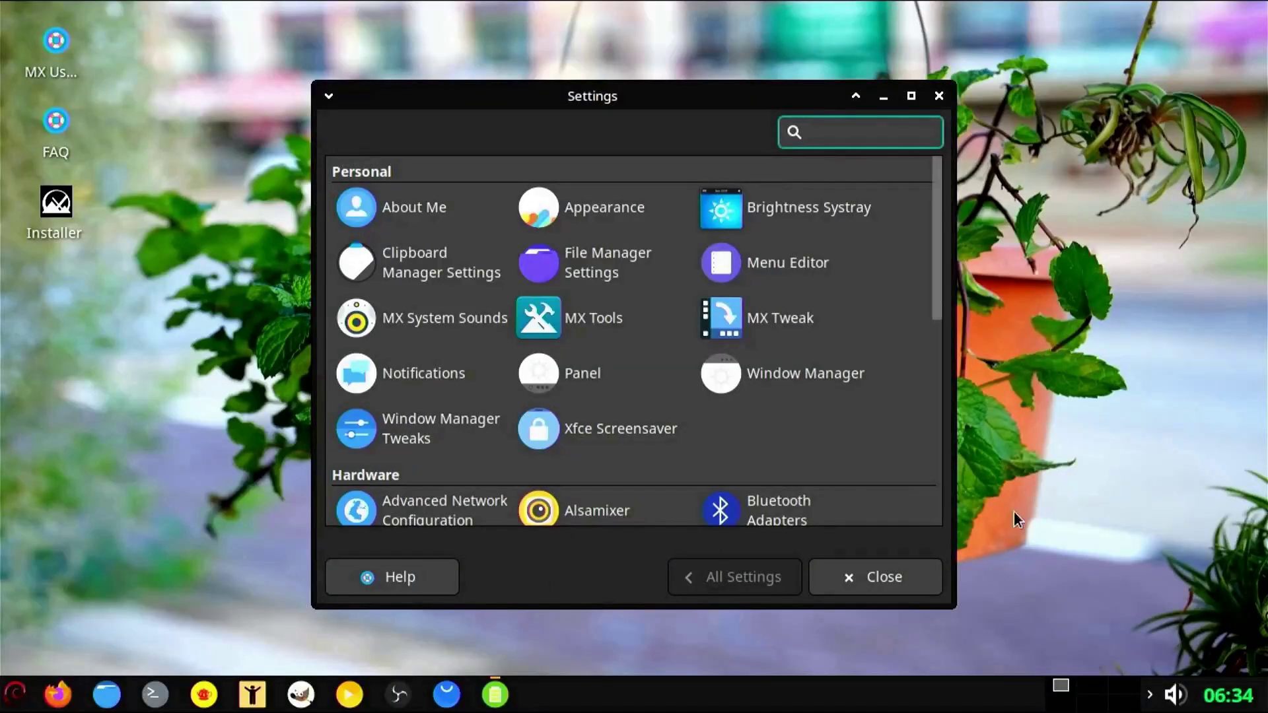
left_click(906, 588)
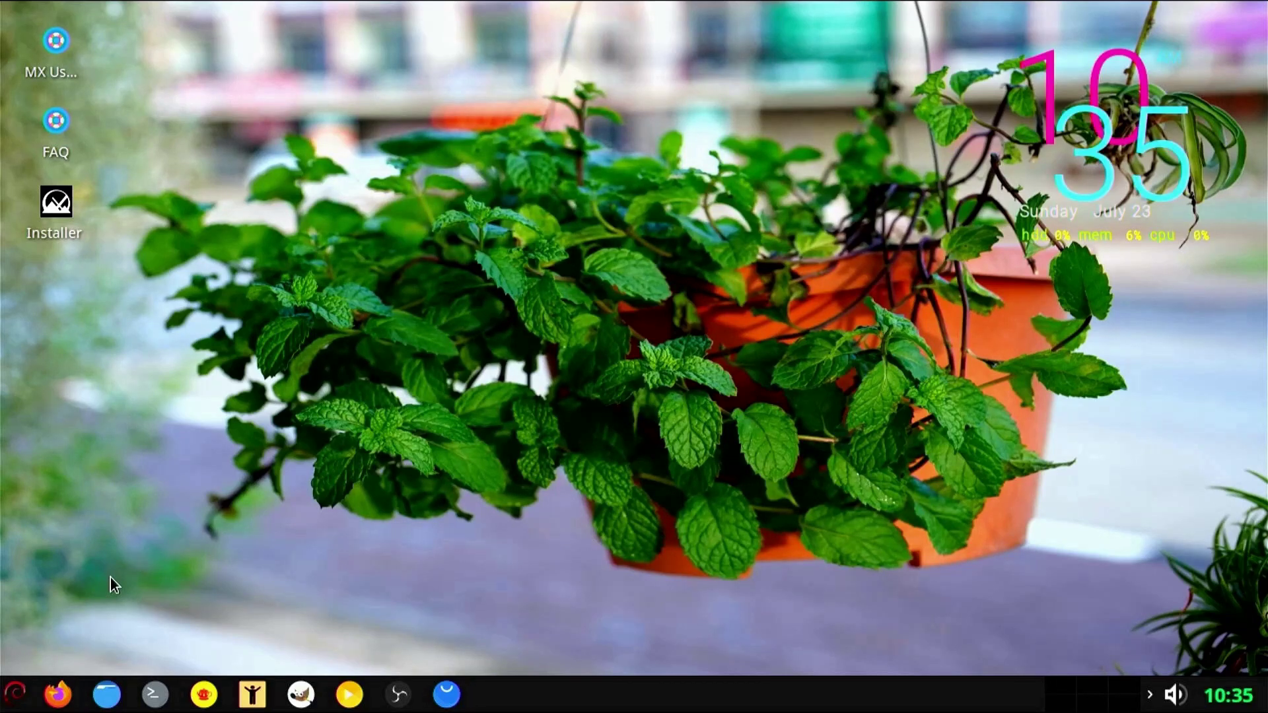
Step: Open the home folder in the file manager and test tiling its window to the screen's halves and corners, ending in the upper-left quarter
left_click(107, 695)
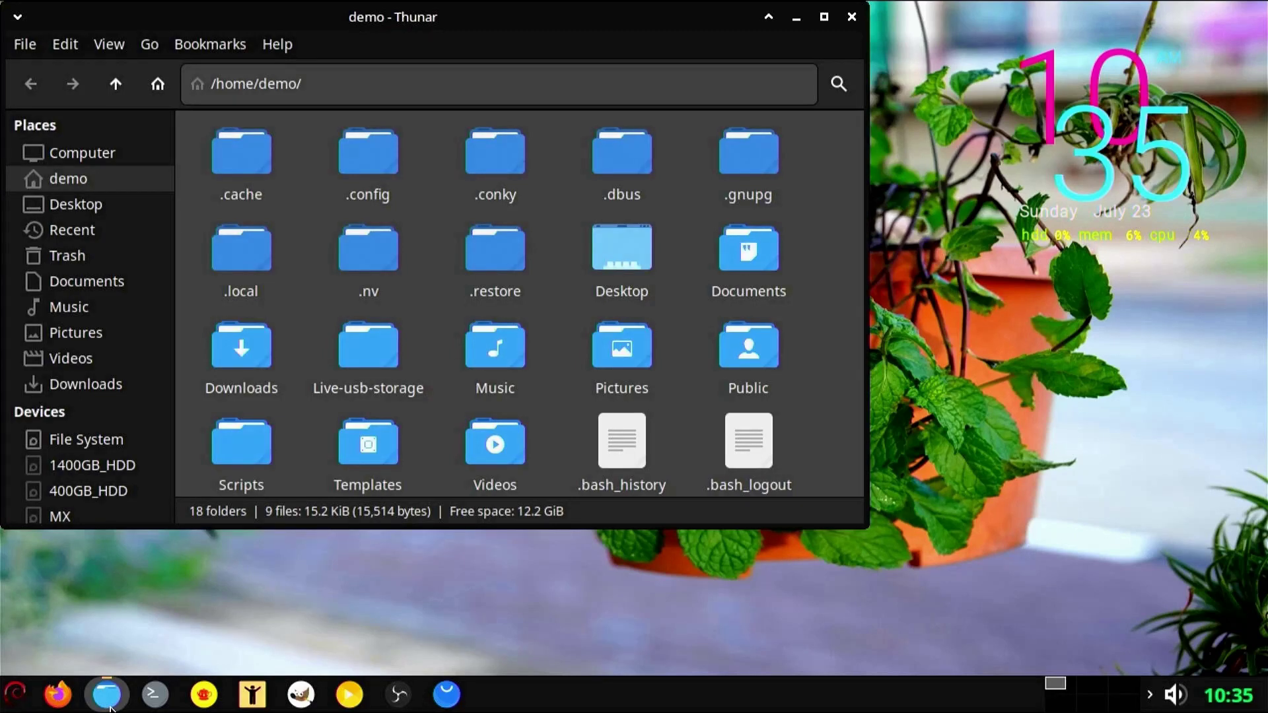
key("super+Left")
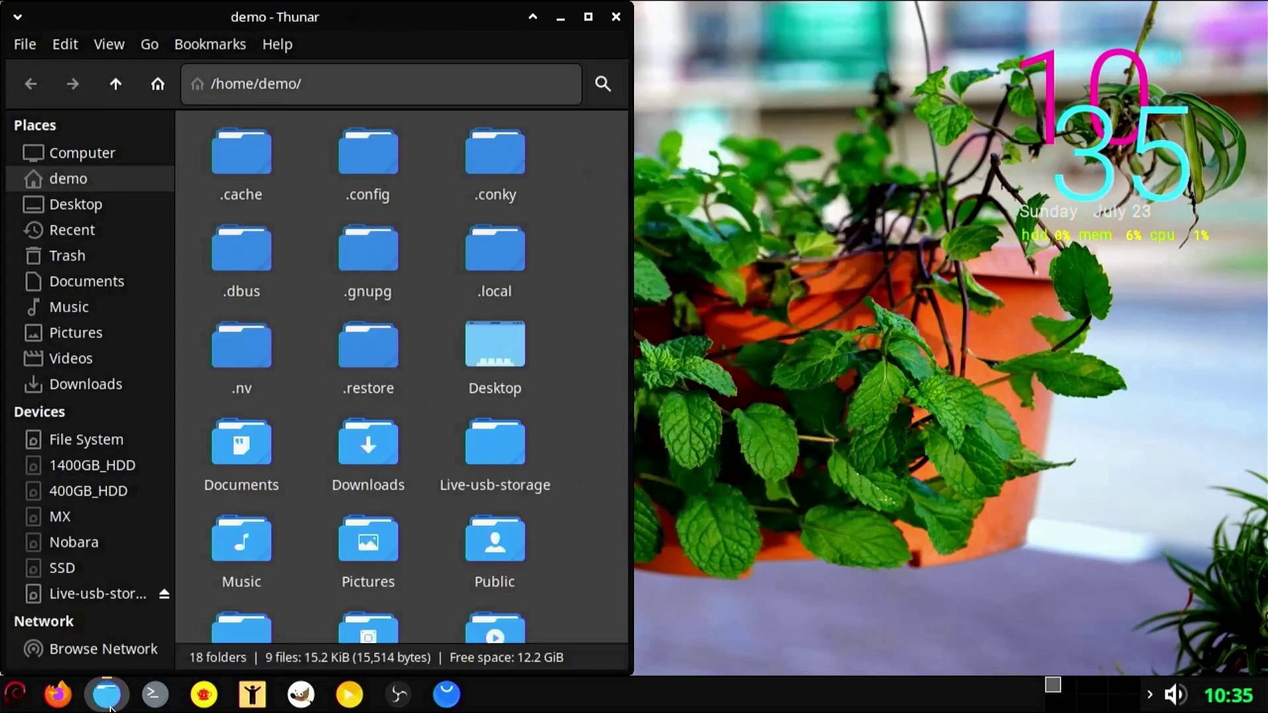
key("super+Right")
key("super+Up")
key("super+Down")
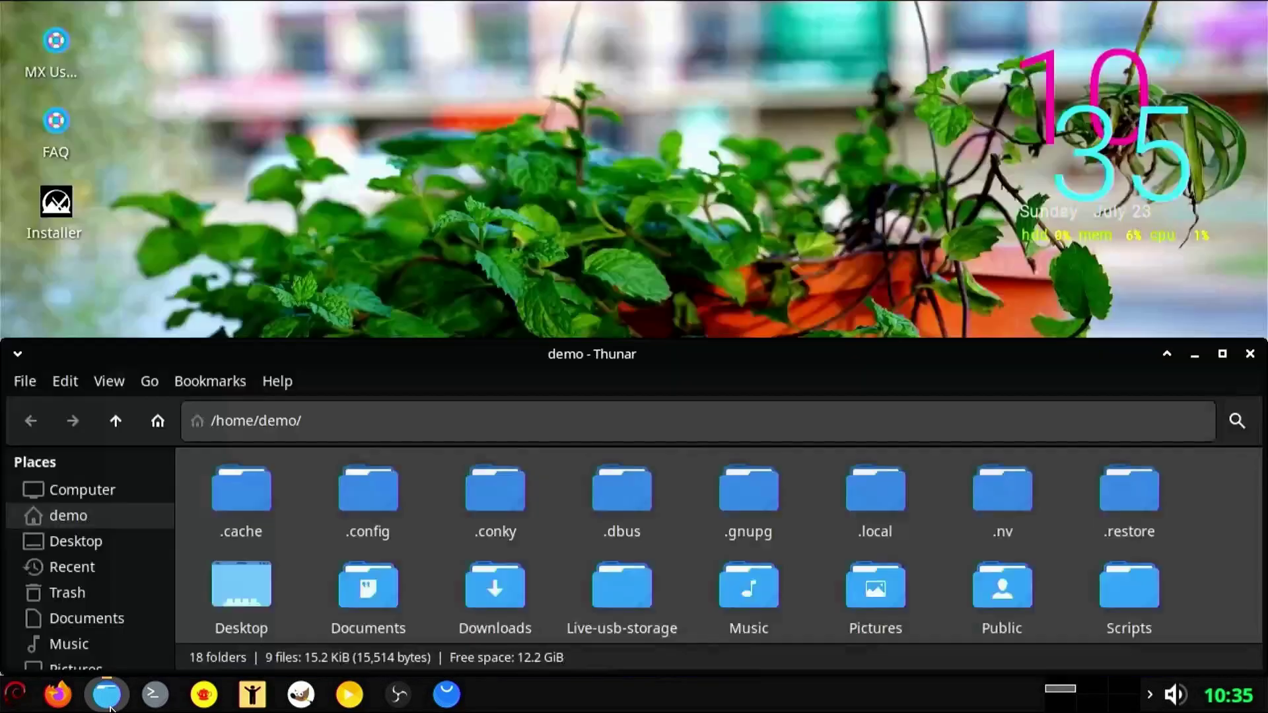
key("super+End")
key("super+Home")
key("super+Page_Up")
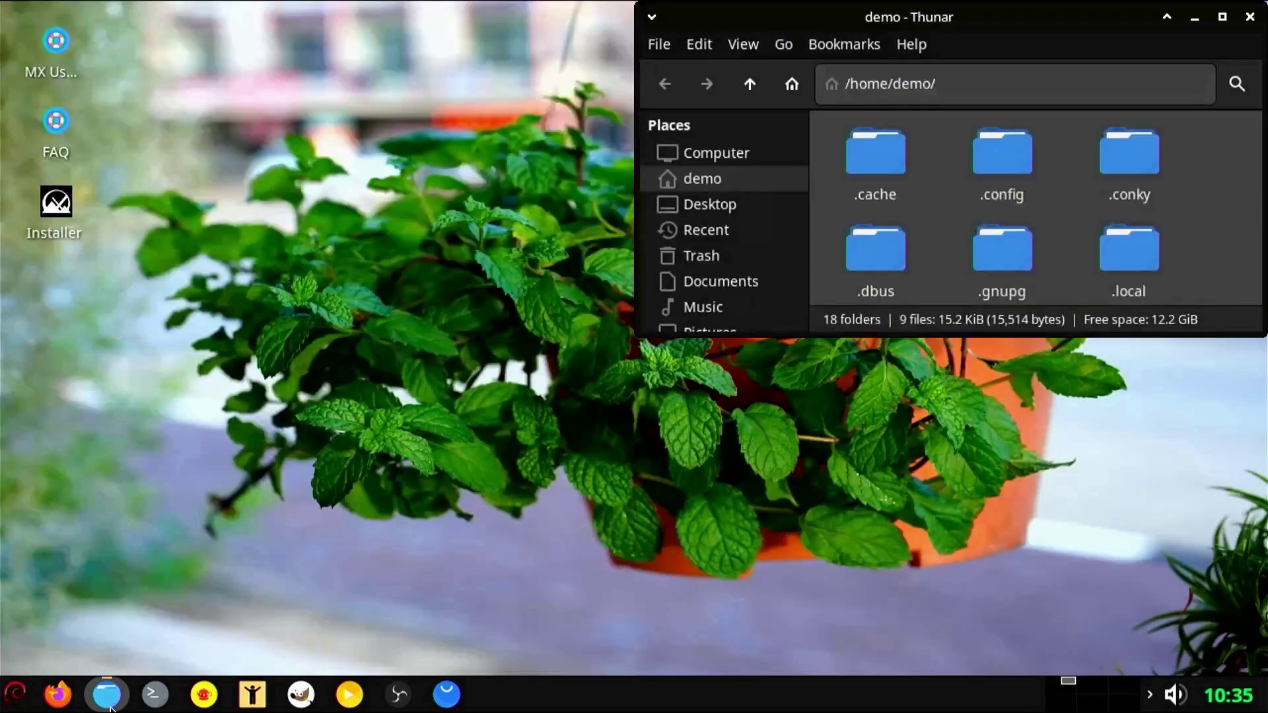
key("super+Page_Down")
key("super+Home")
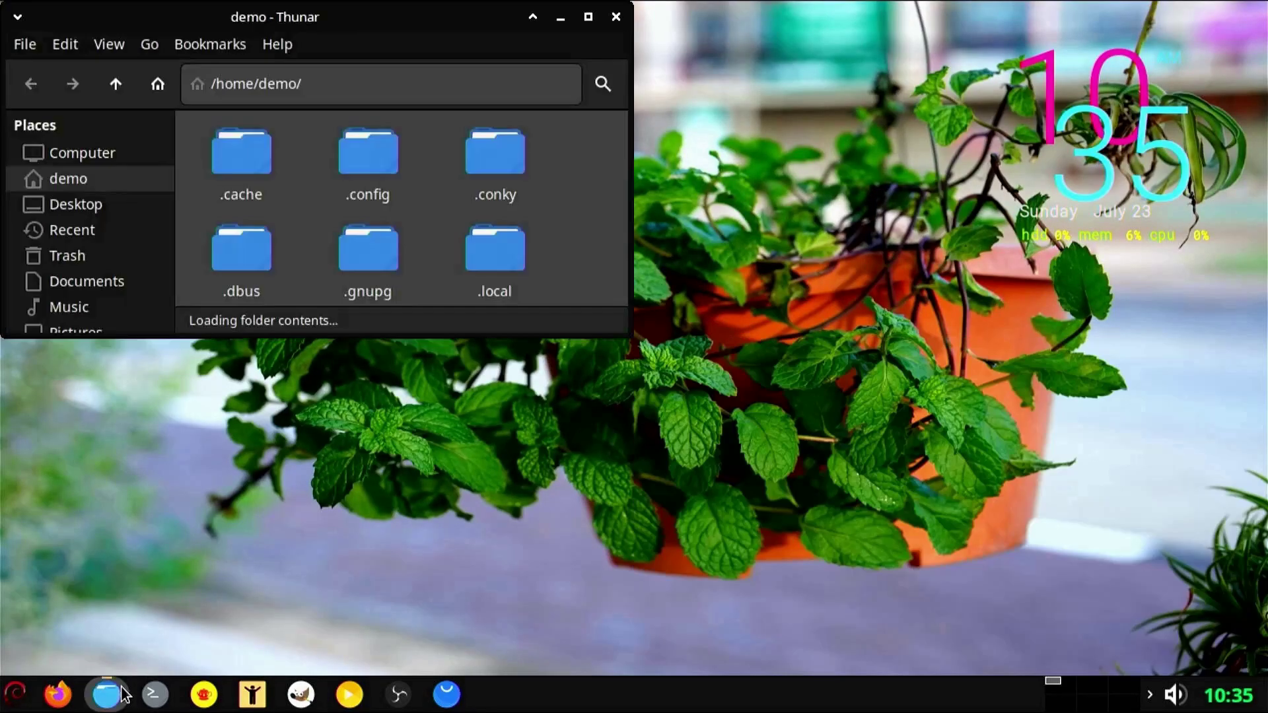
Step: Maximize the file manager, open .bash_history in Geany to review its command notes, and close both windows
left_click(588, 16)
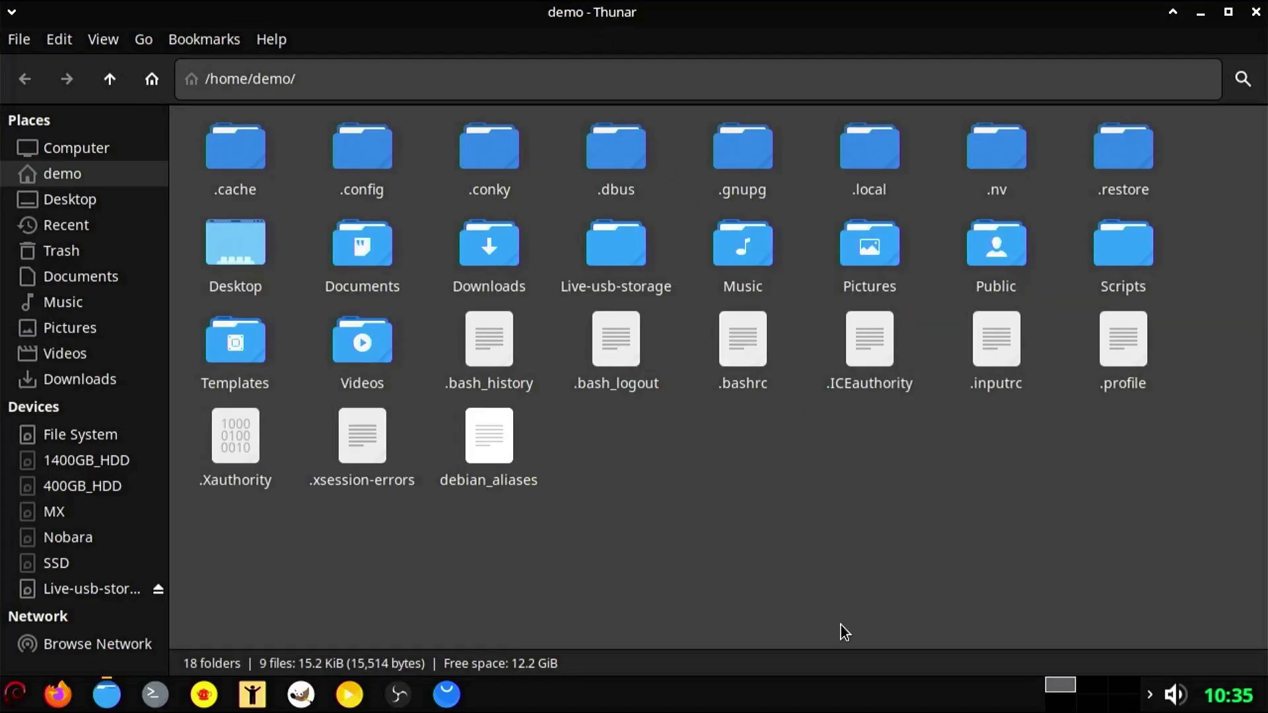
left_click(508, 454)
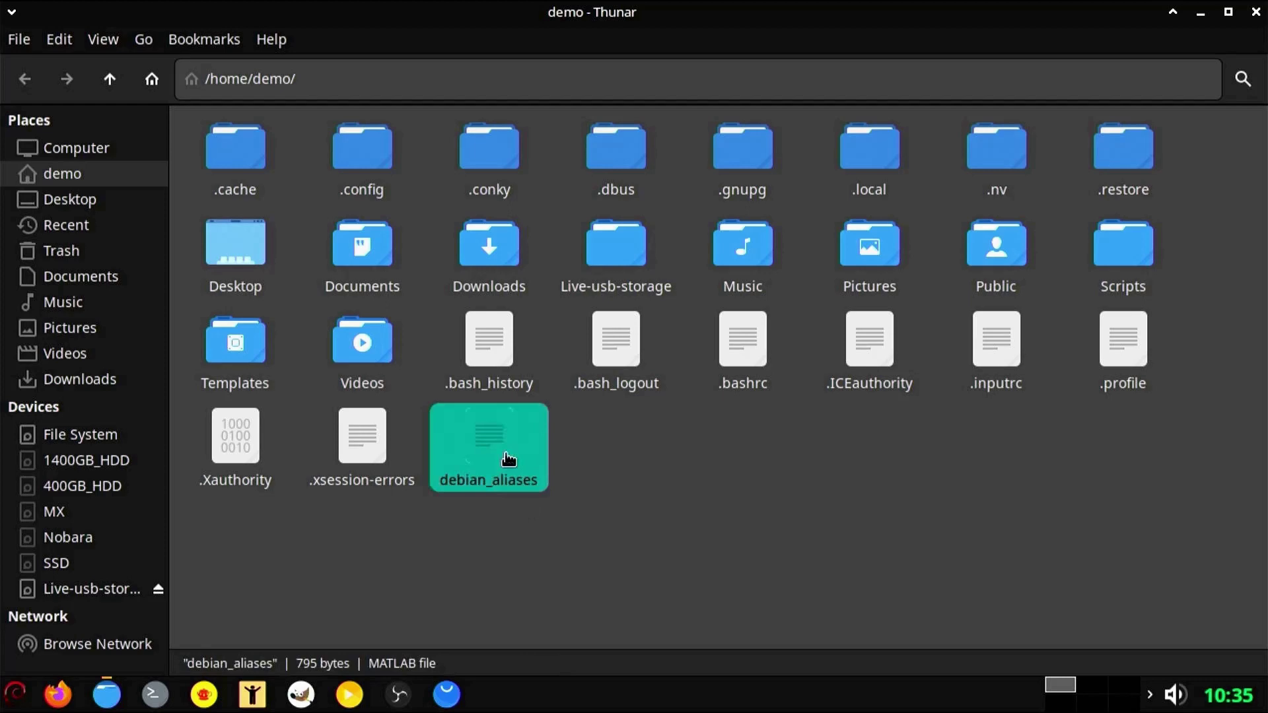
left_click(762, 526)
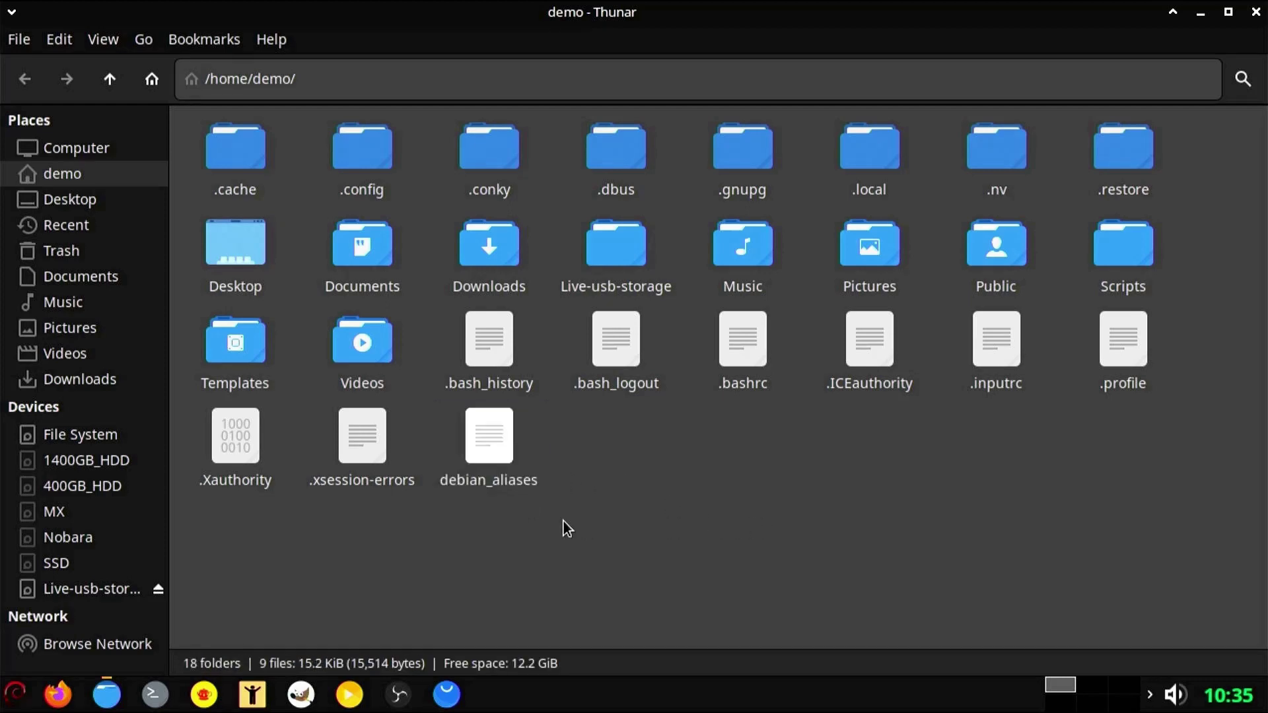
left_click(498, 359)
right_click(500, 359)
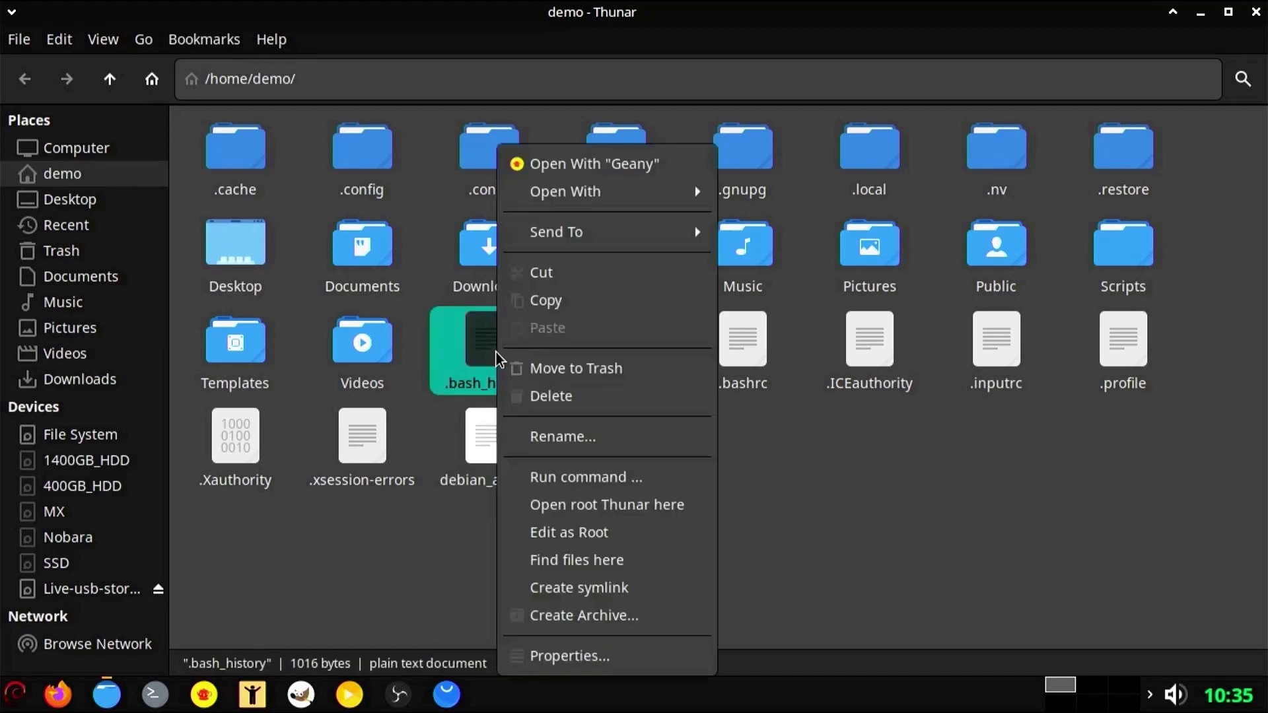
left_click(557, 163)
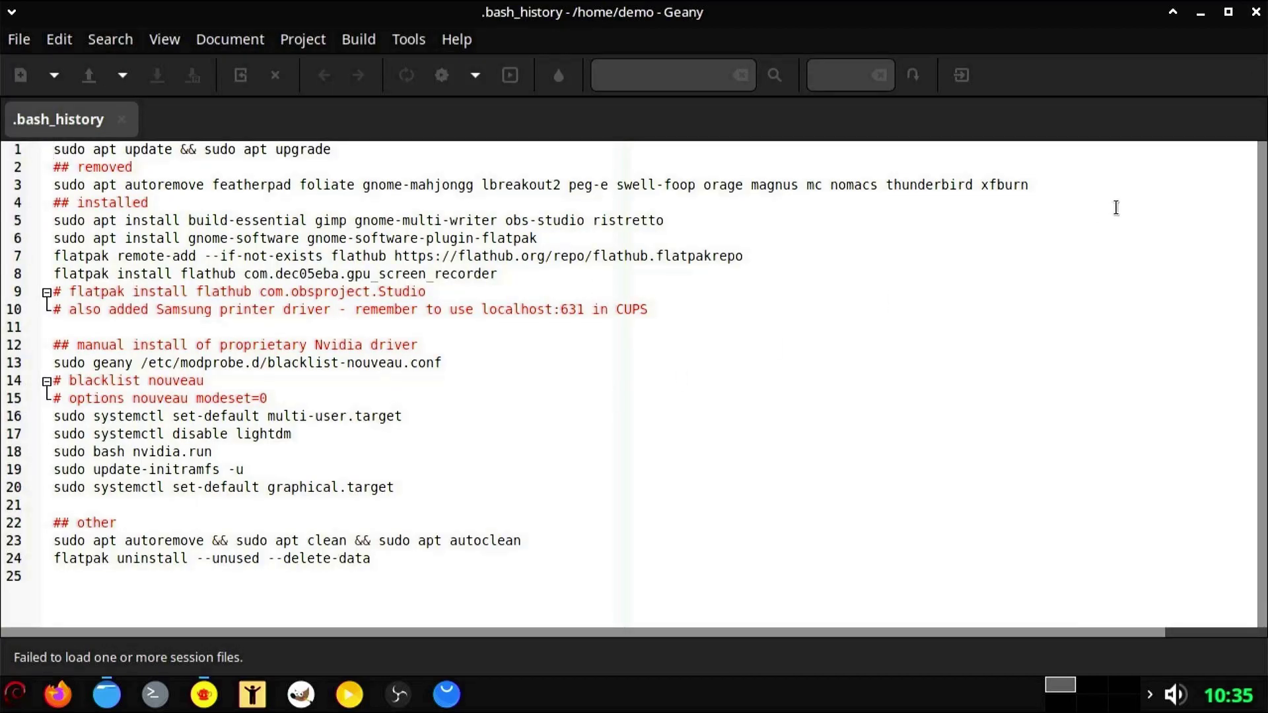
left_click(1255, 13)
left_click(1254, 13)
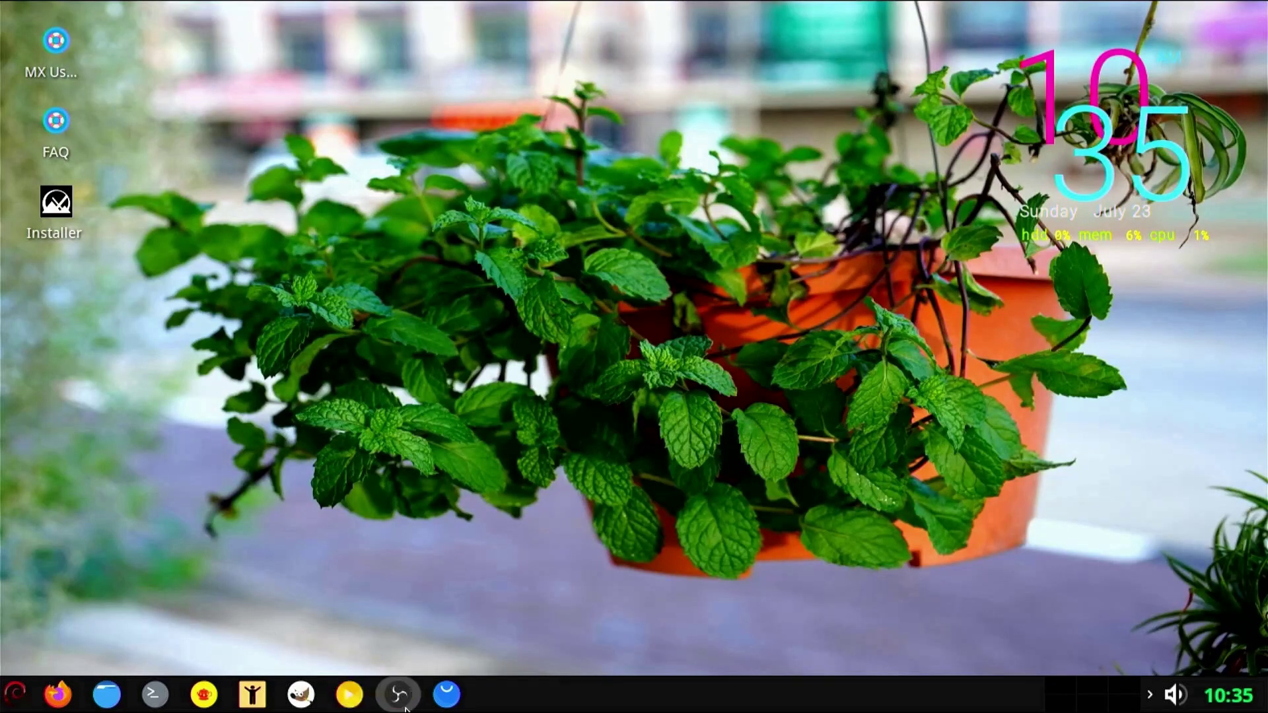
Step: Launch the Software store maximized, look over the Explore page down to the Editor's Choice apps, and close it
left_click(446, 694)
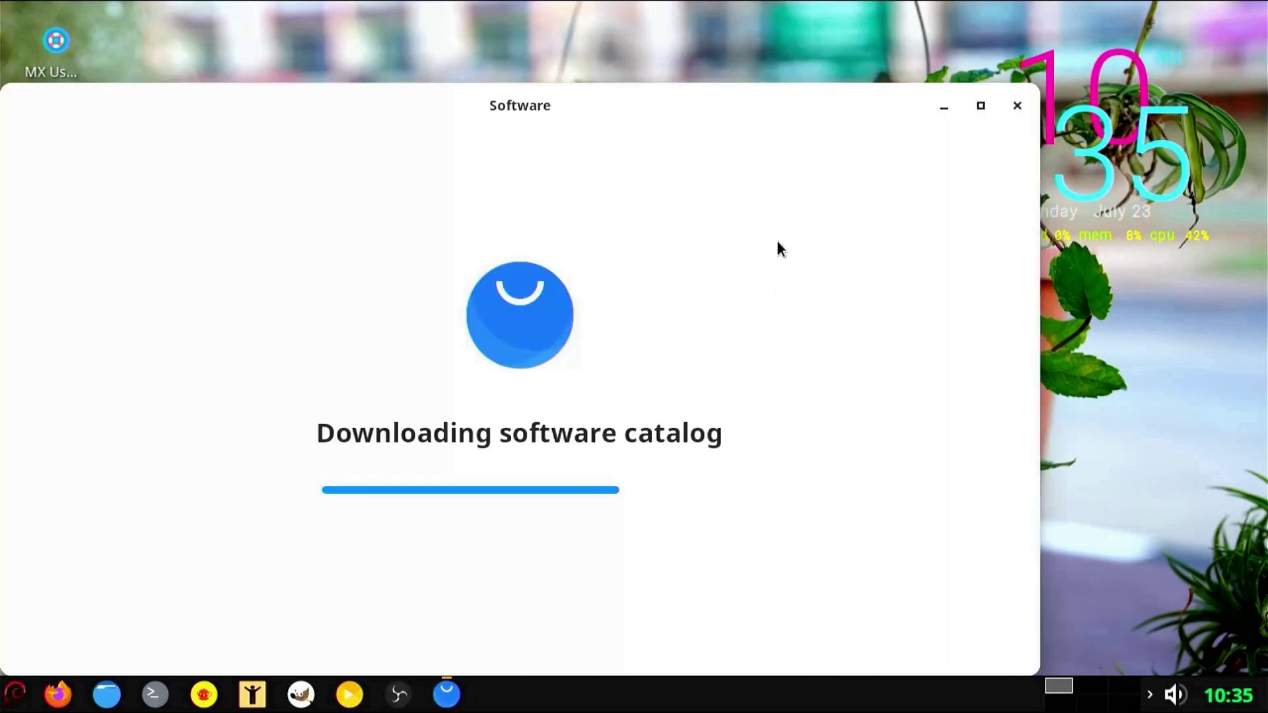
left_click(980, 106)
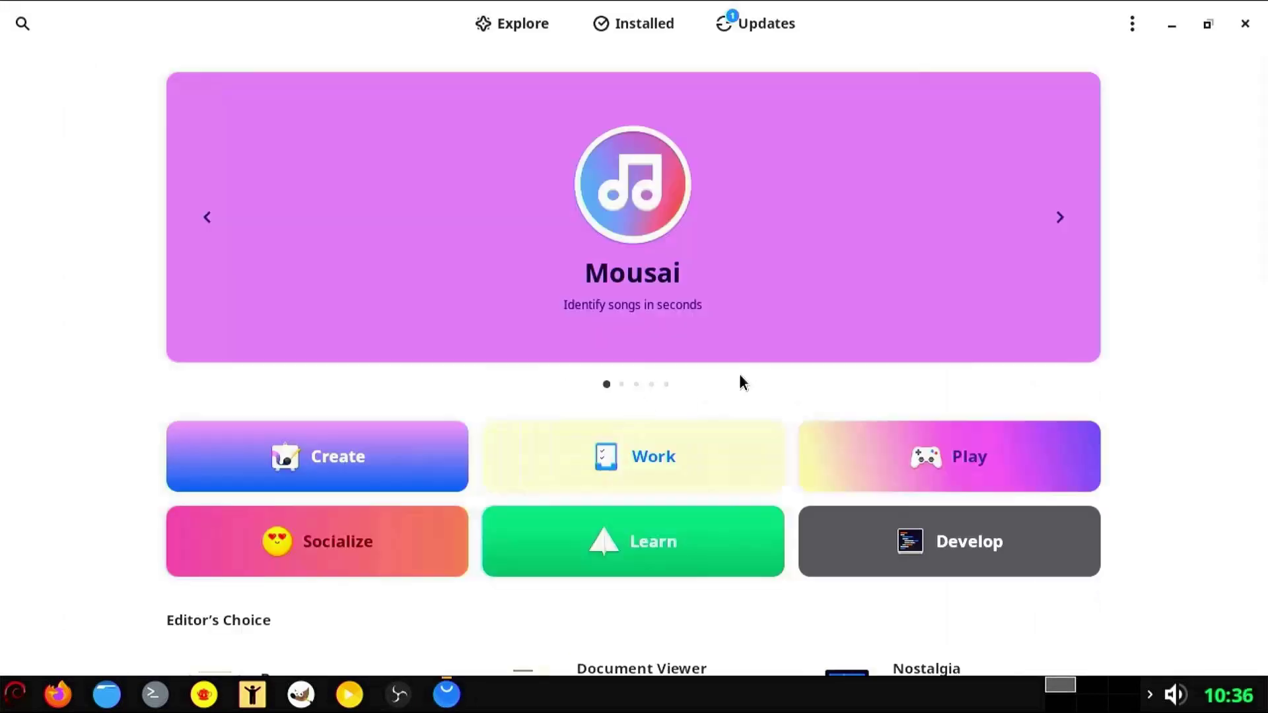
scroll(1052, 340, "down", 10)
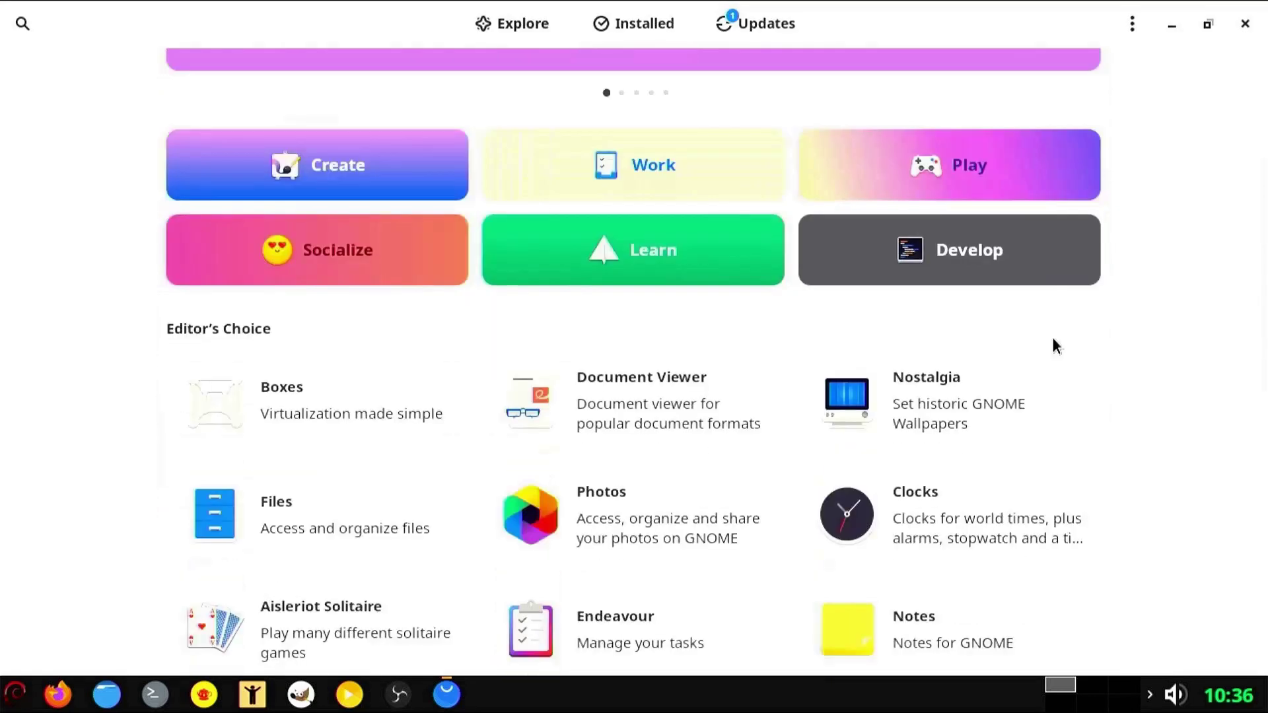
scroll(1054, 345, "up", 10)
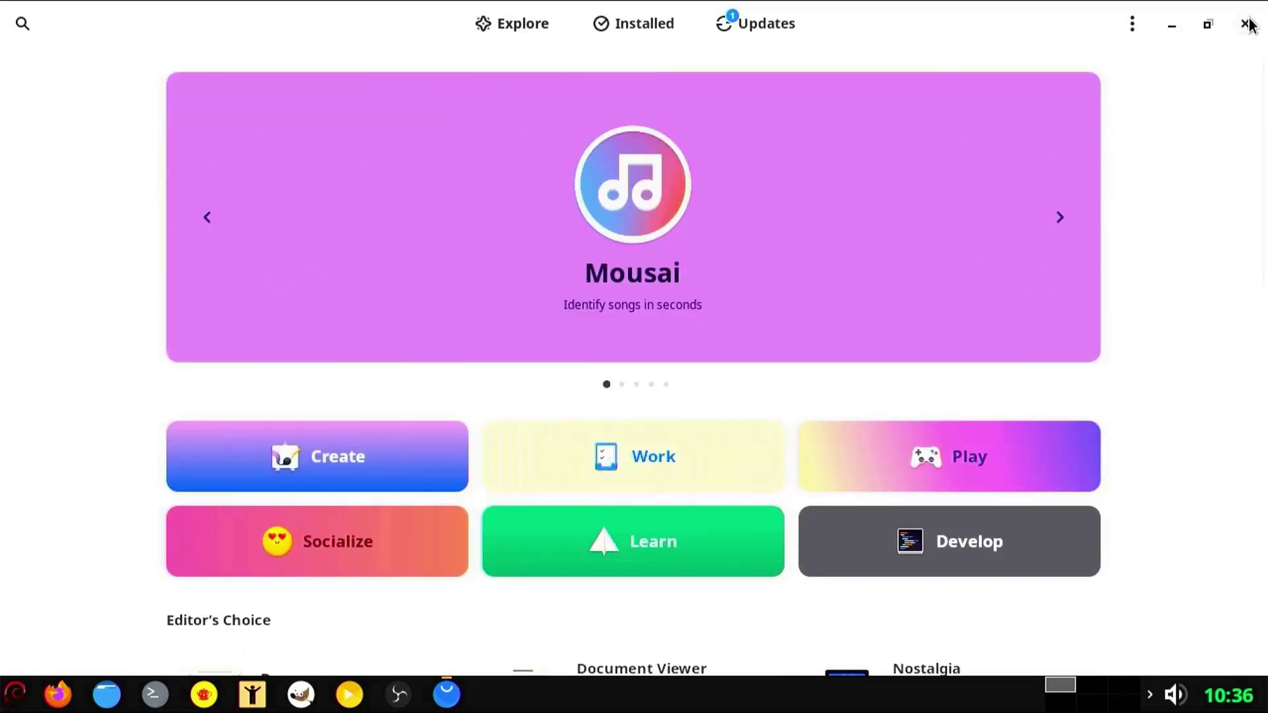
left_click(1243, 26)
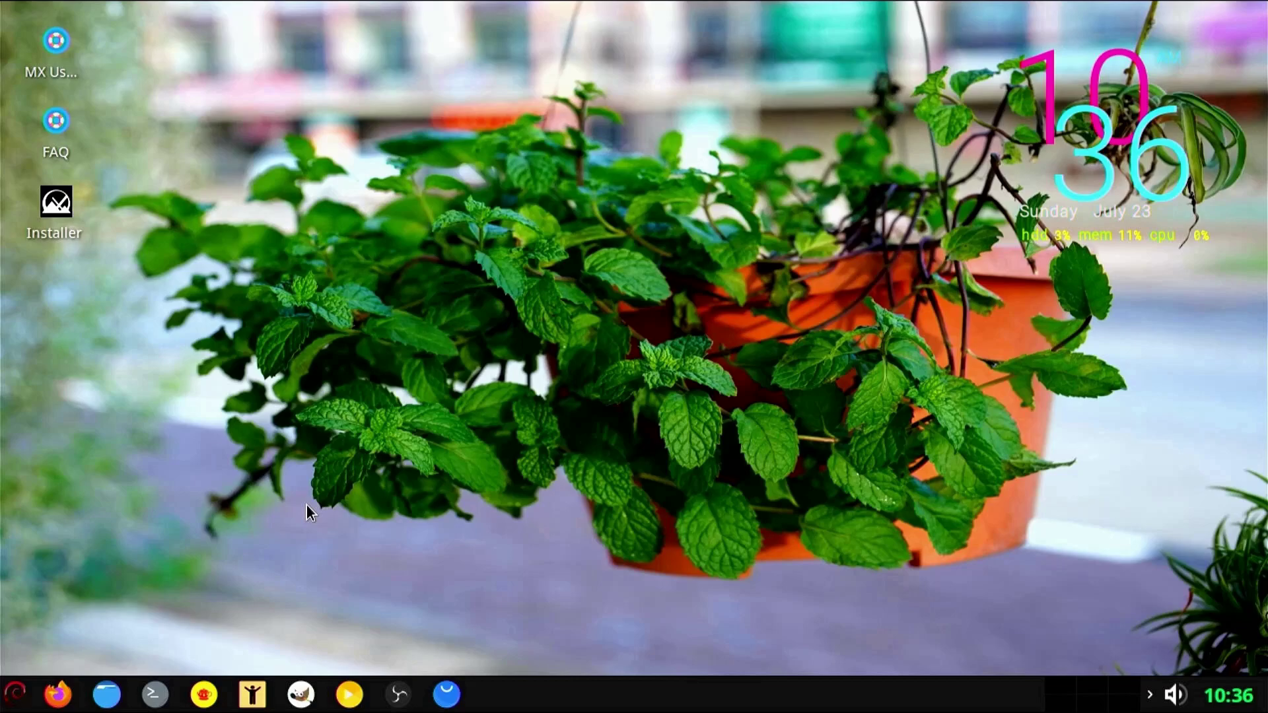
key("ctrl+alt+Delete")
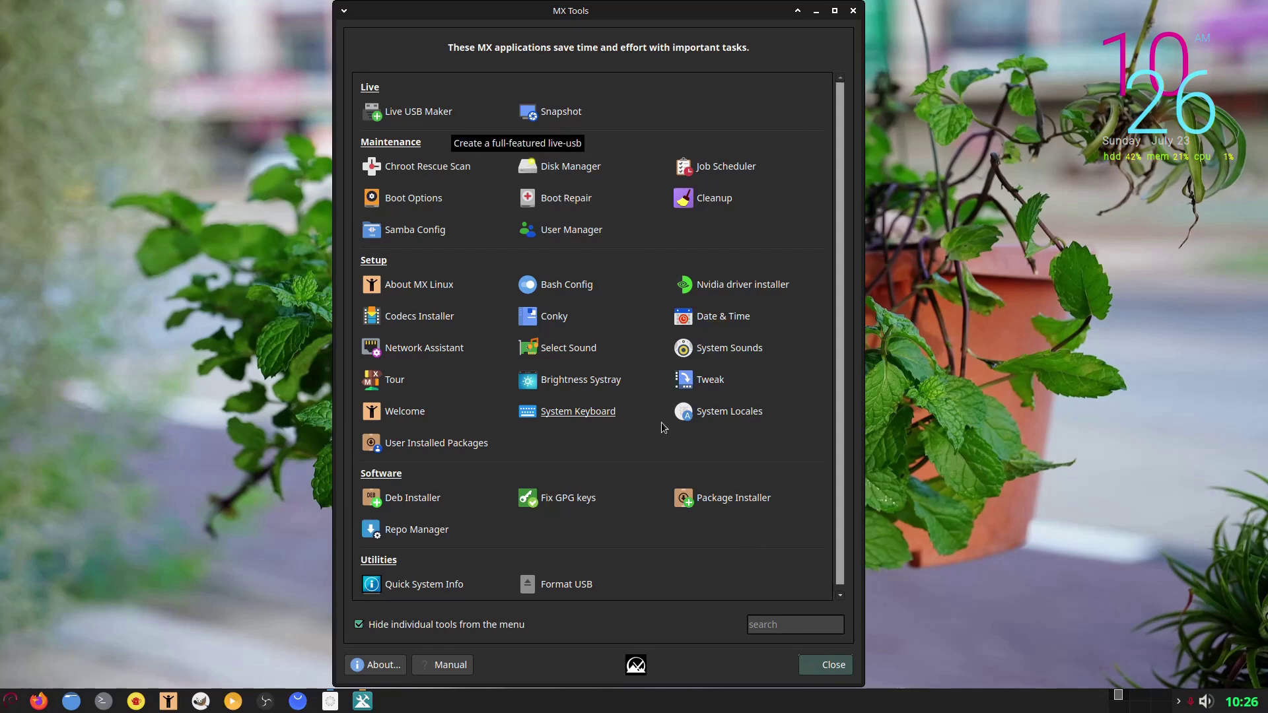
Step: Close MX Tools, look at the Panel settings of MX Tweak through MX Welcome, and close the open windows
left_click(807, 665)
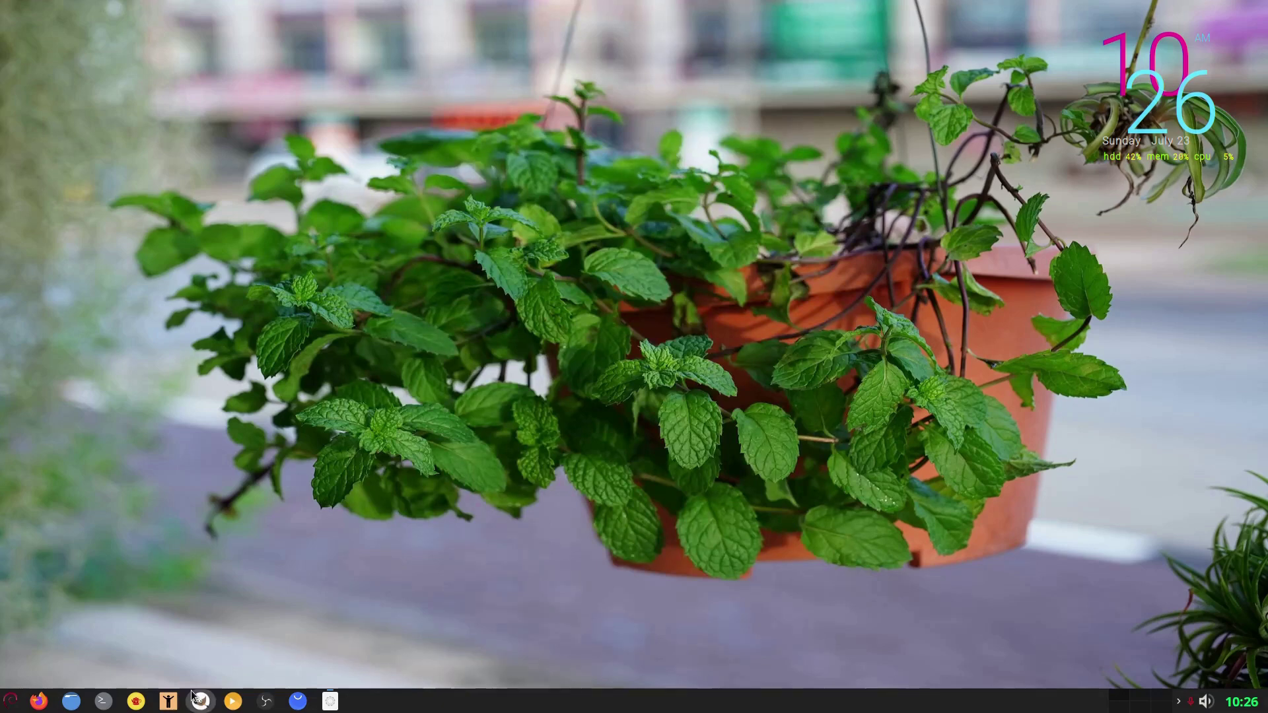
left_click(168, 700)
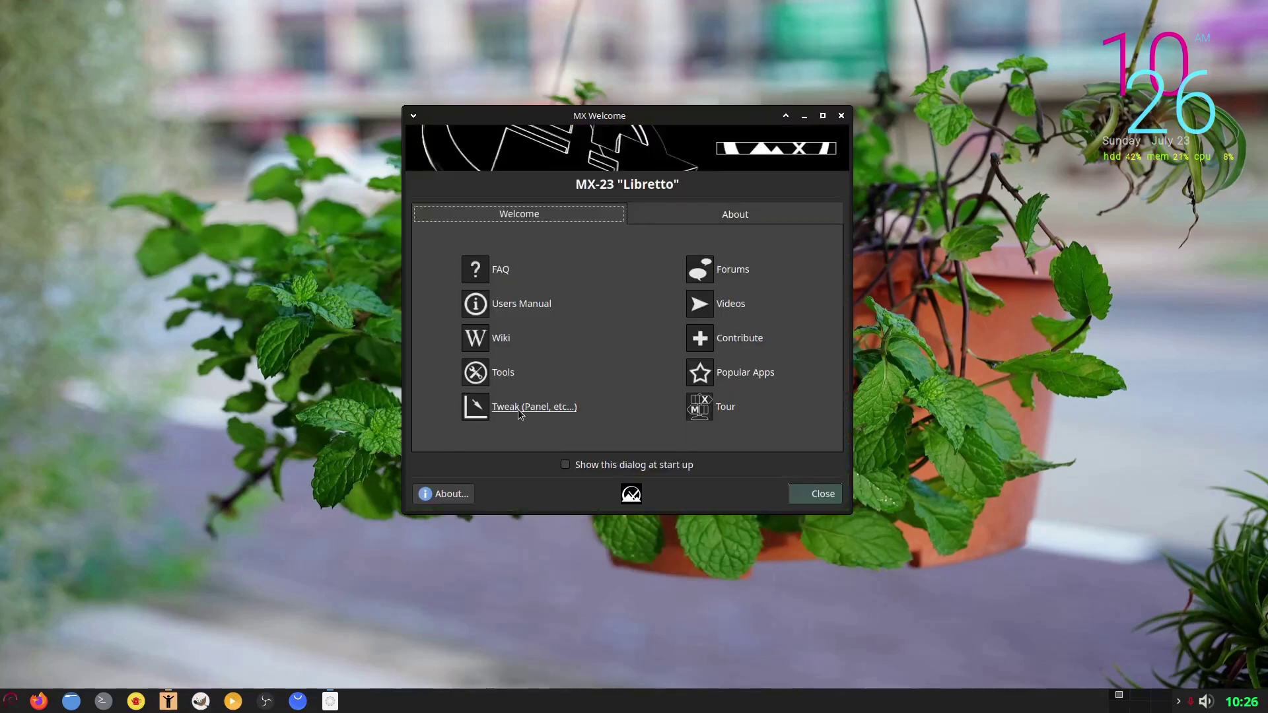
left_click(519, 411)
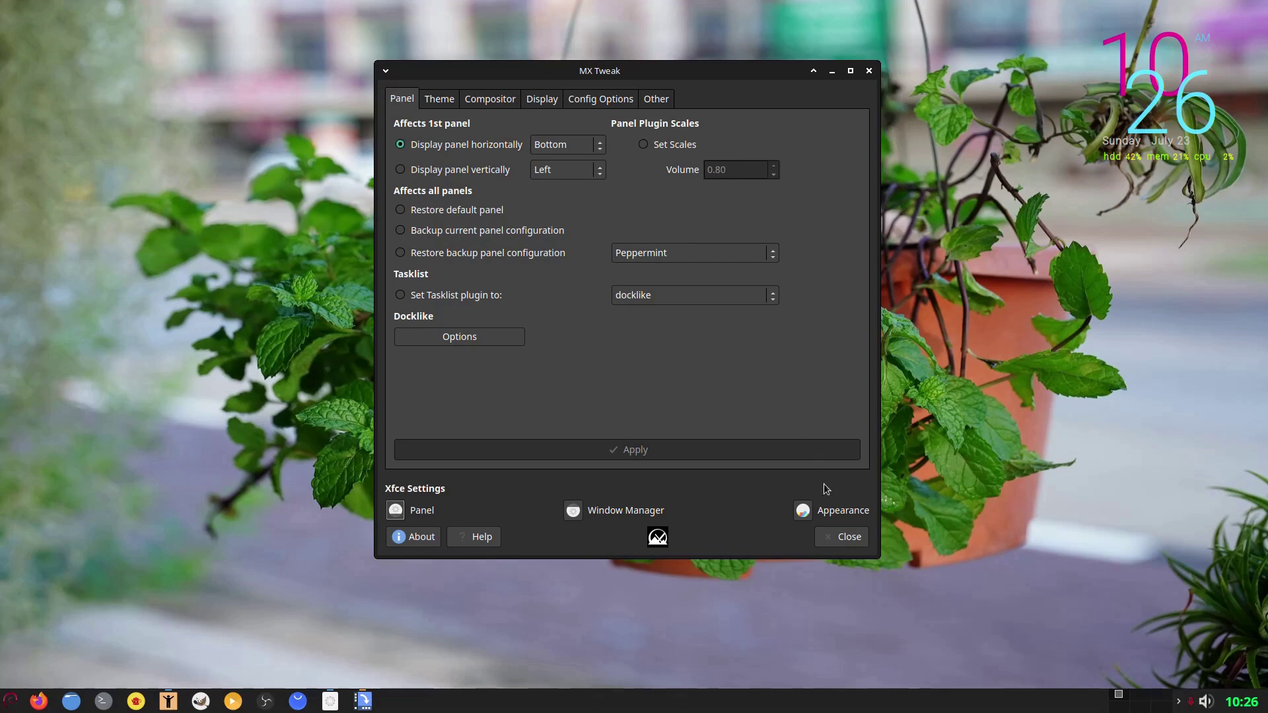
left_click(835, 538)
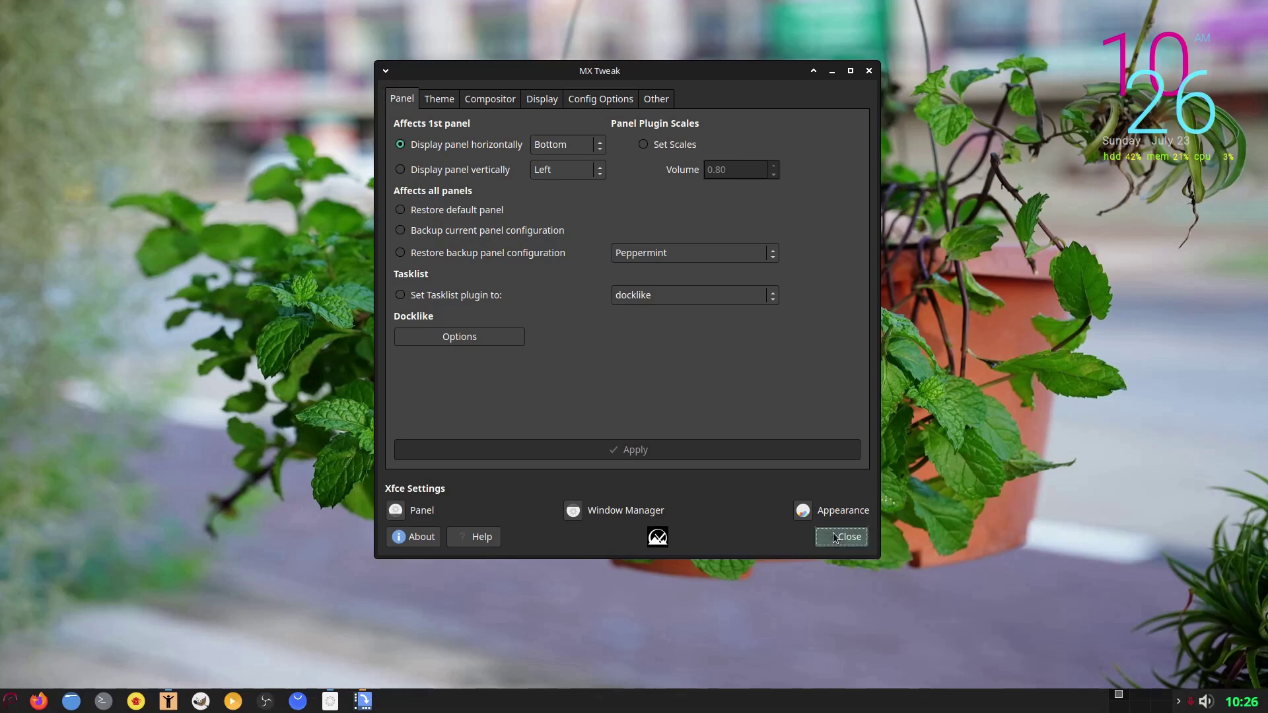
left_click(835, 537)
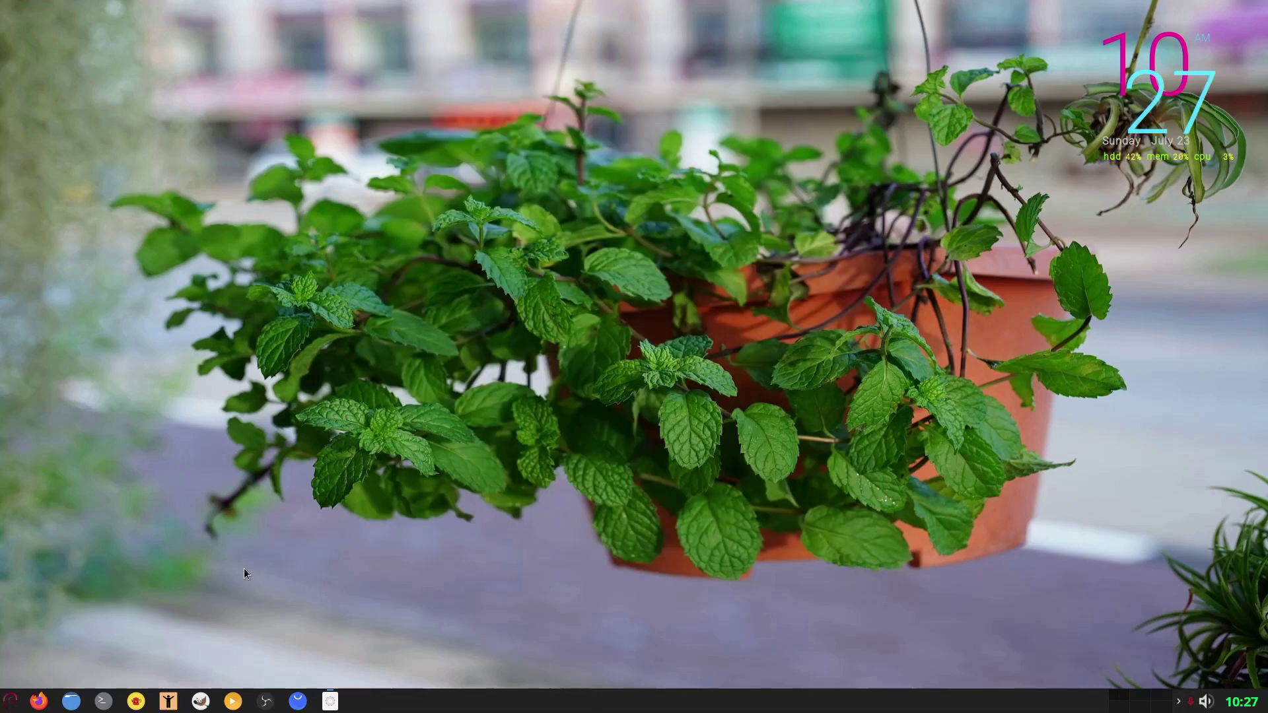